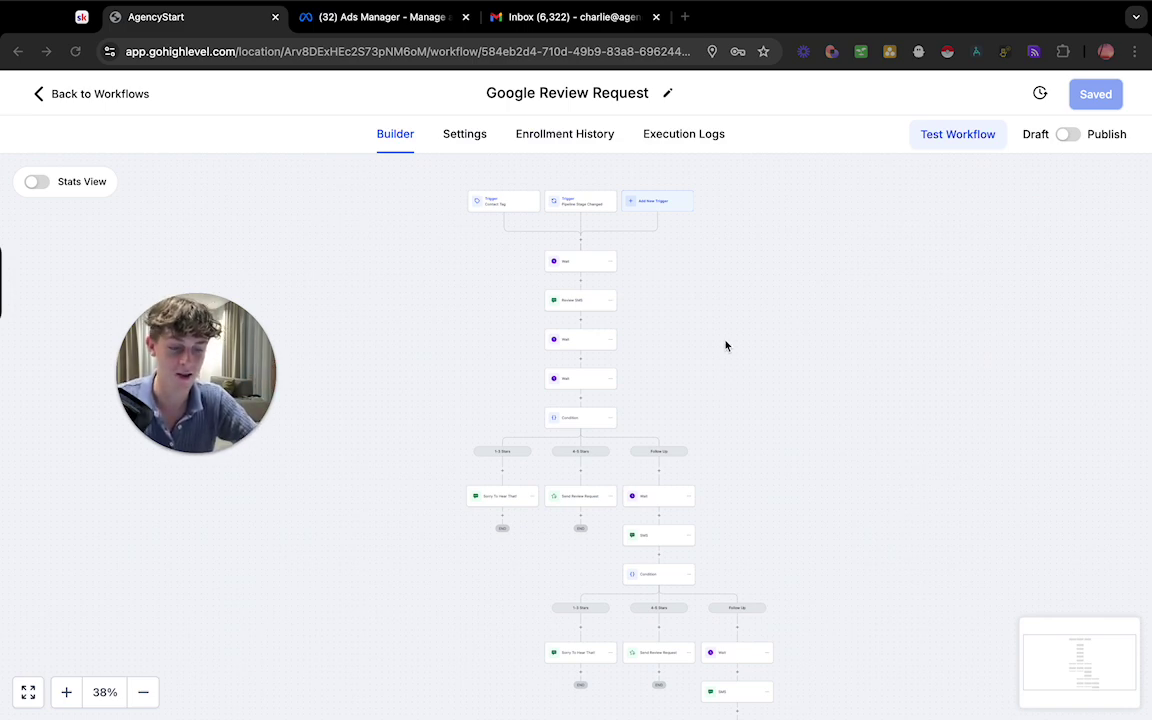
Zoom in on the workflow and bring the trigger cards into view
click(66, 692)
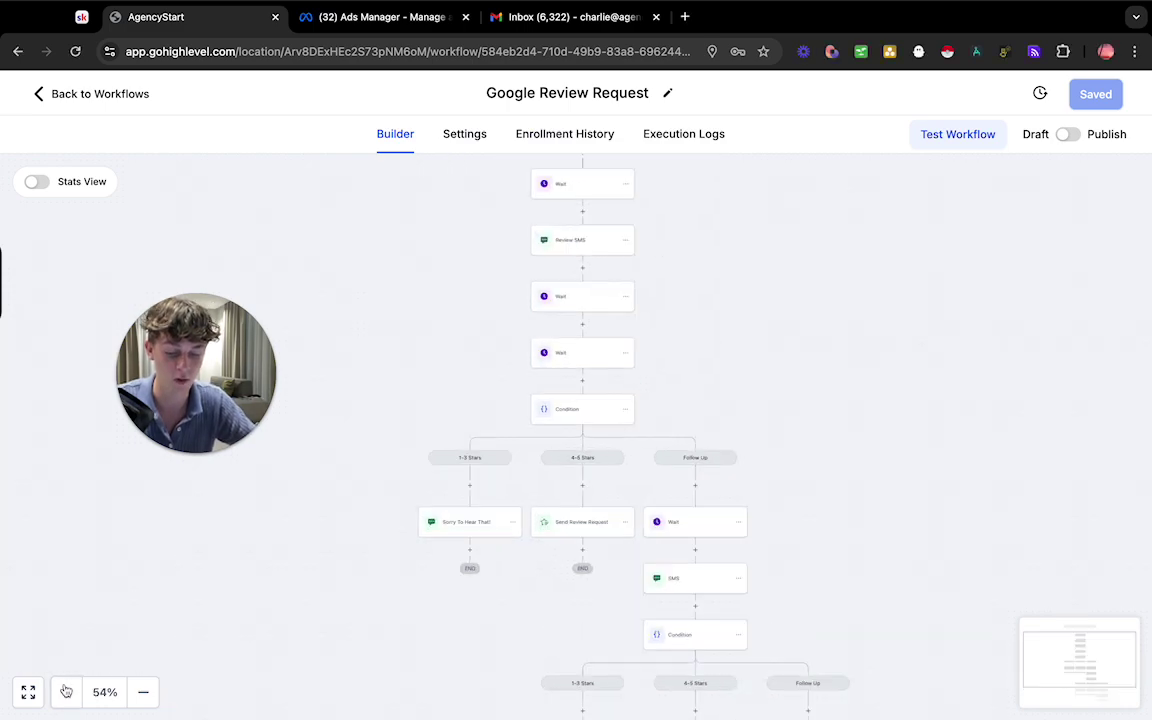
click(66, 692)
click(66, 692)
drag(345, 445, 319, 650)
drag(390, 336, 410, 386)
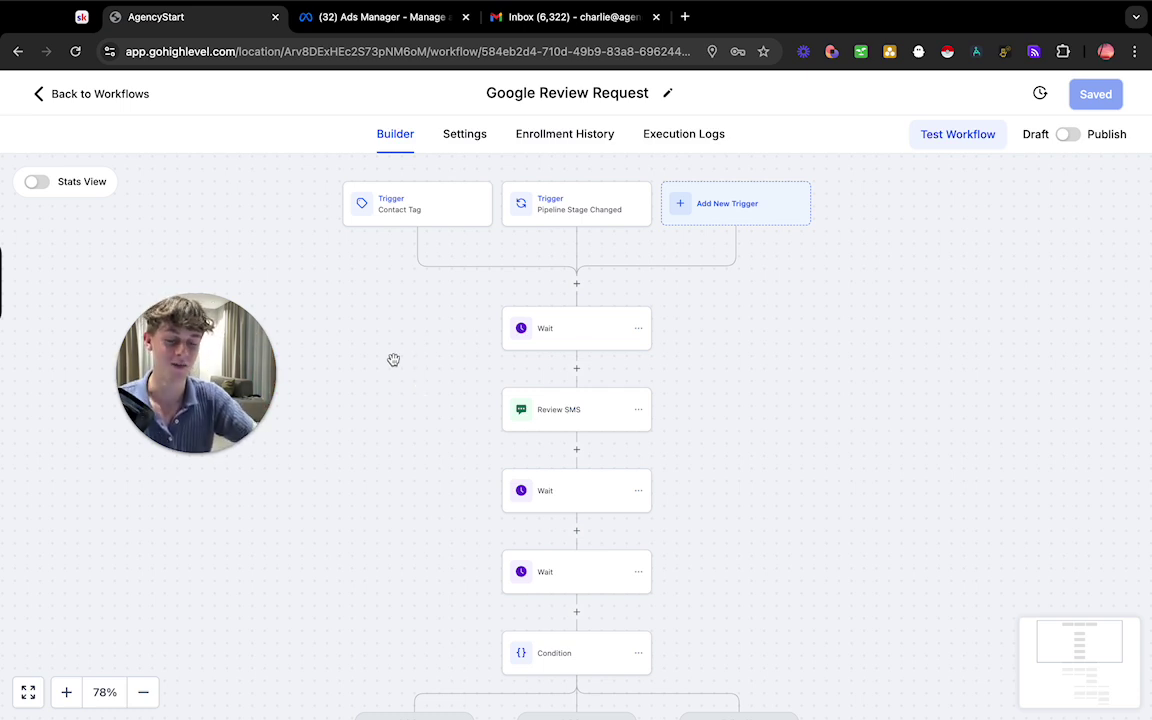
double_click(66, 692)
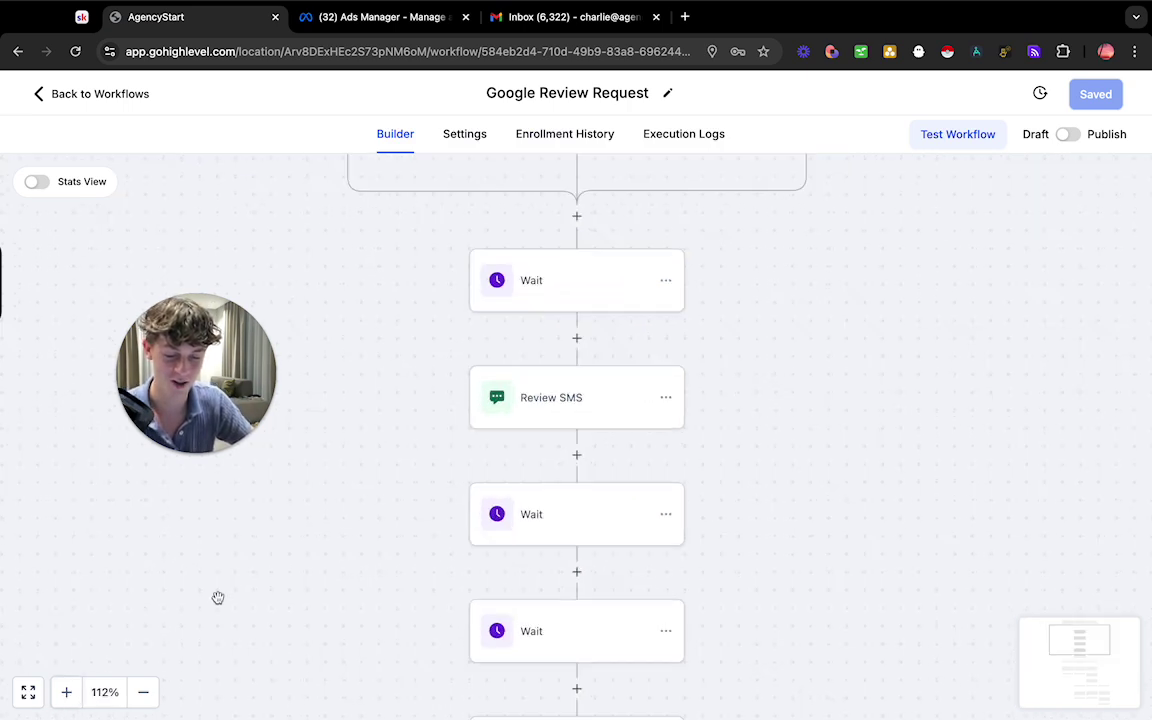
drag(329, 370, 370, 463)
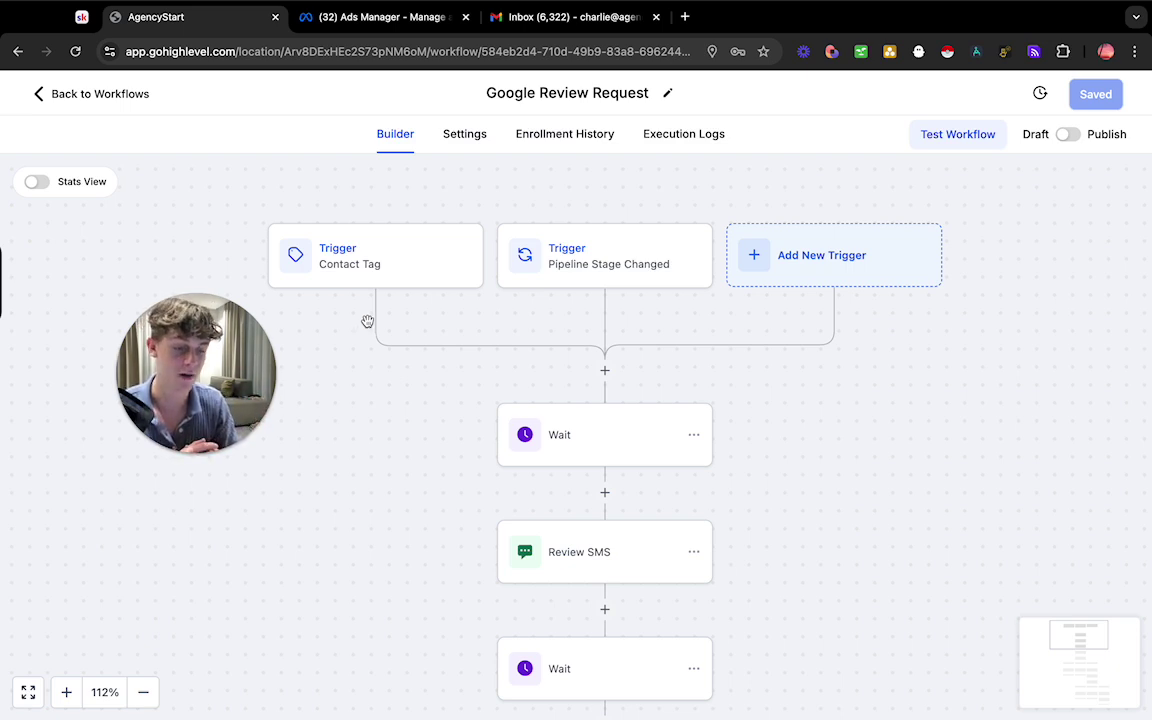
Inspect the Contact Tag trigger, adding and then deleting an extra empty filter row
click(378, 268)
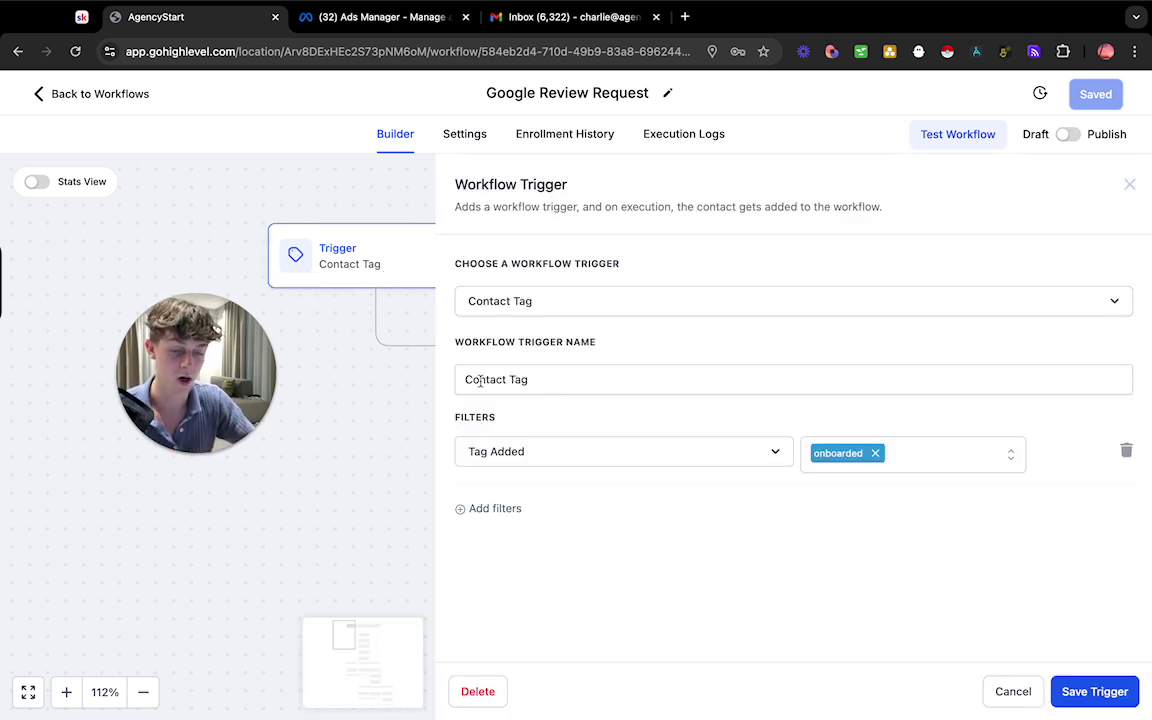
click(490, 509)
click(530, 520)
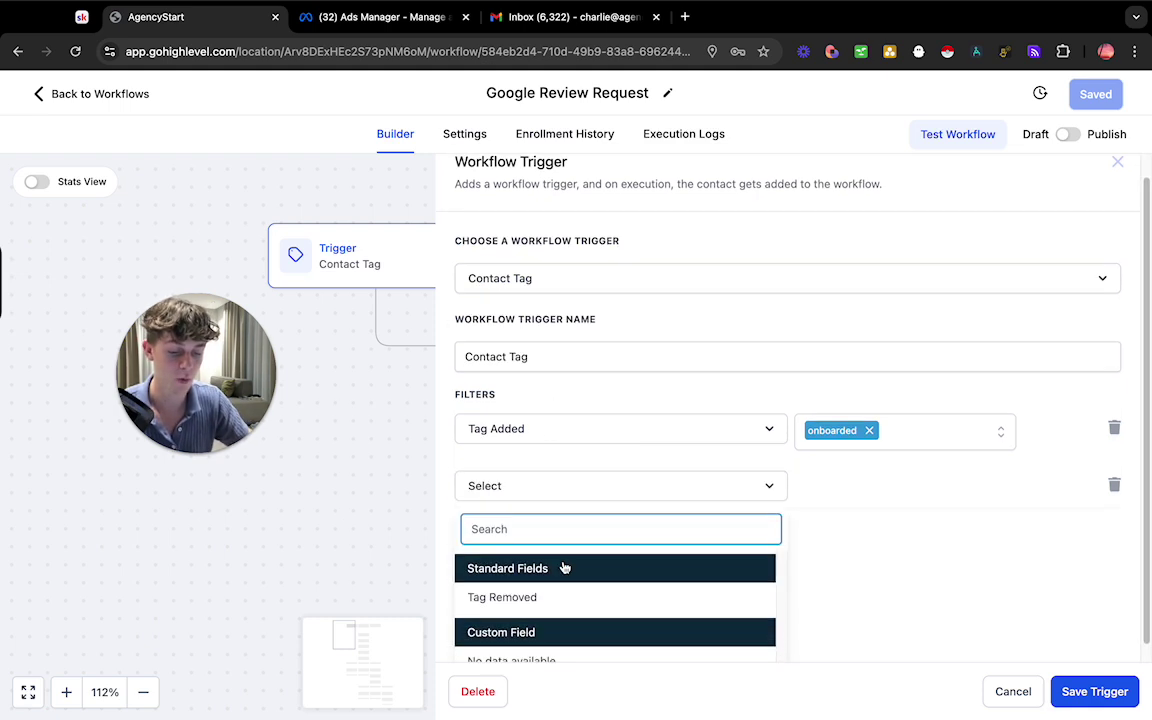
click(1113, 487)
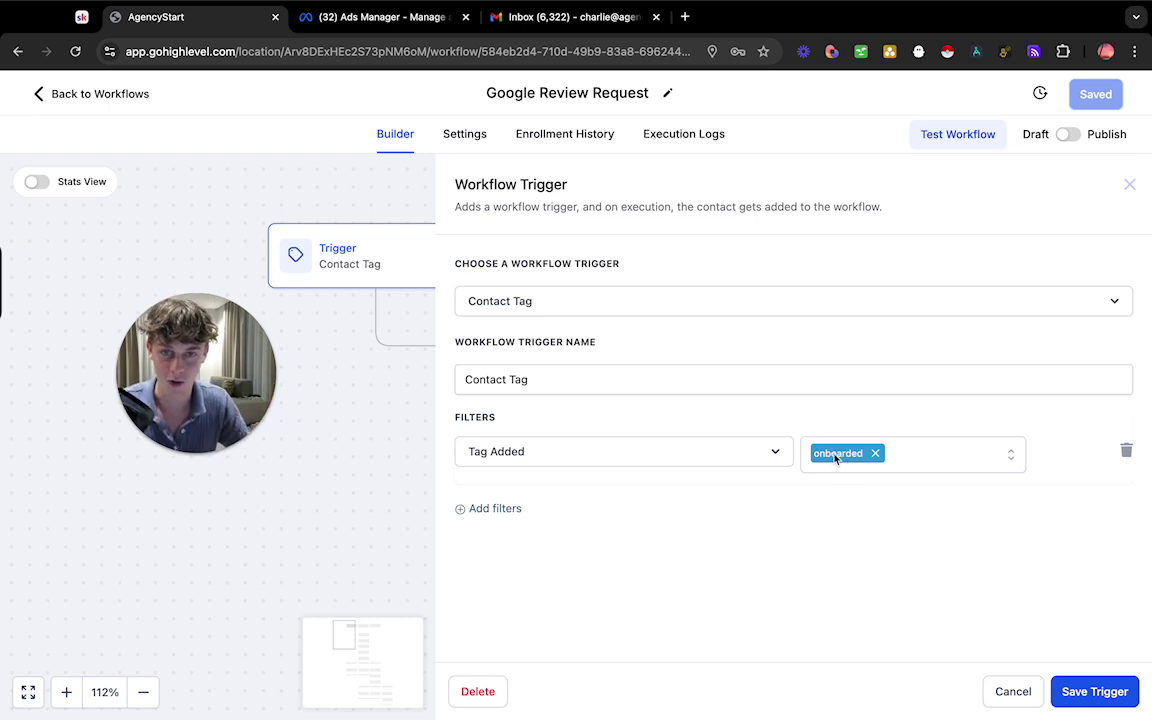
click(341, 361)
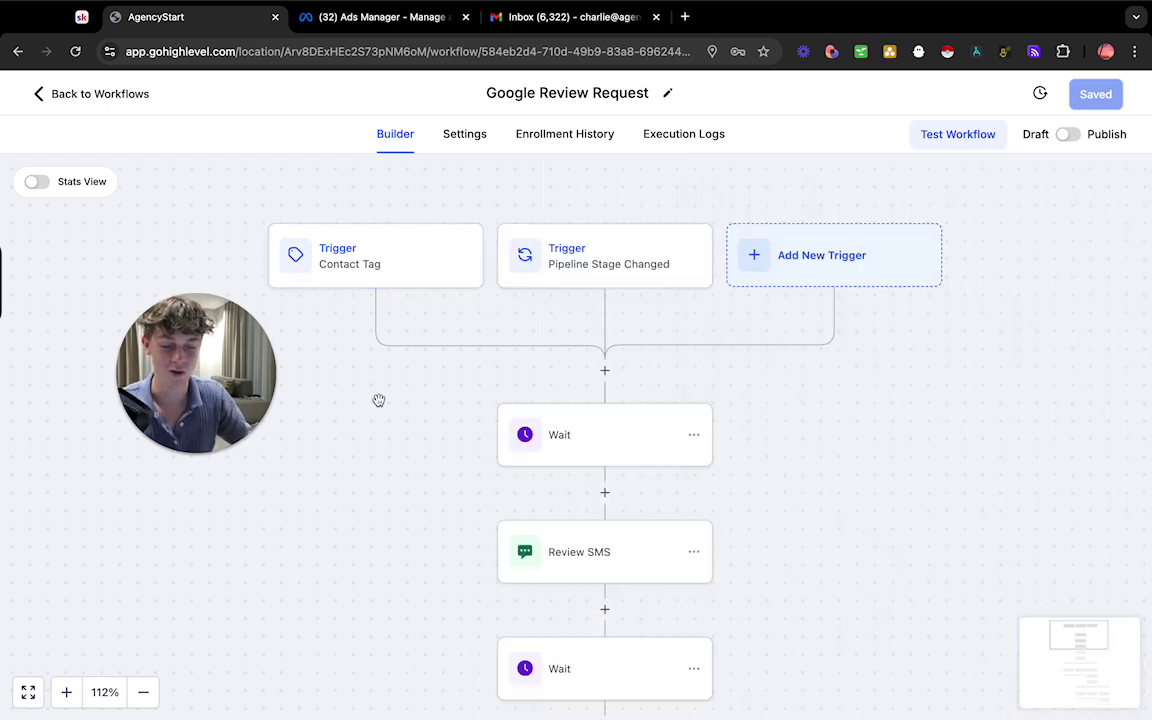
Review the Pipeline Stage Changed trigger and the first Wait step's settings
click(617, 277)
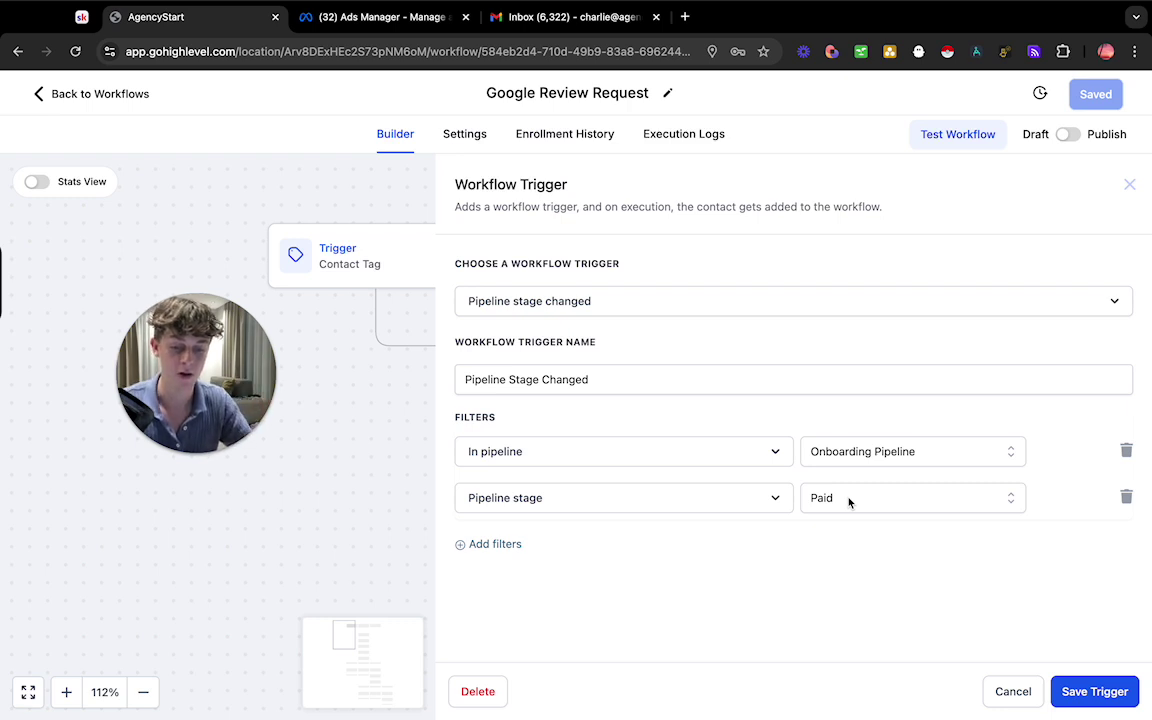
click(399, 401)
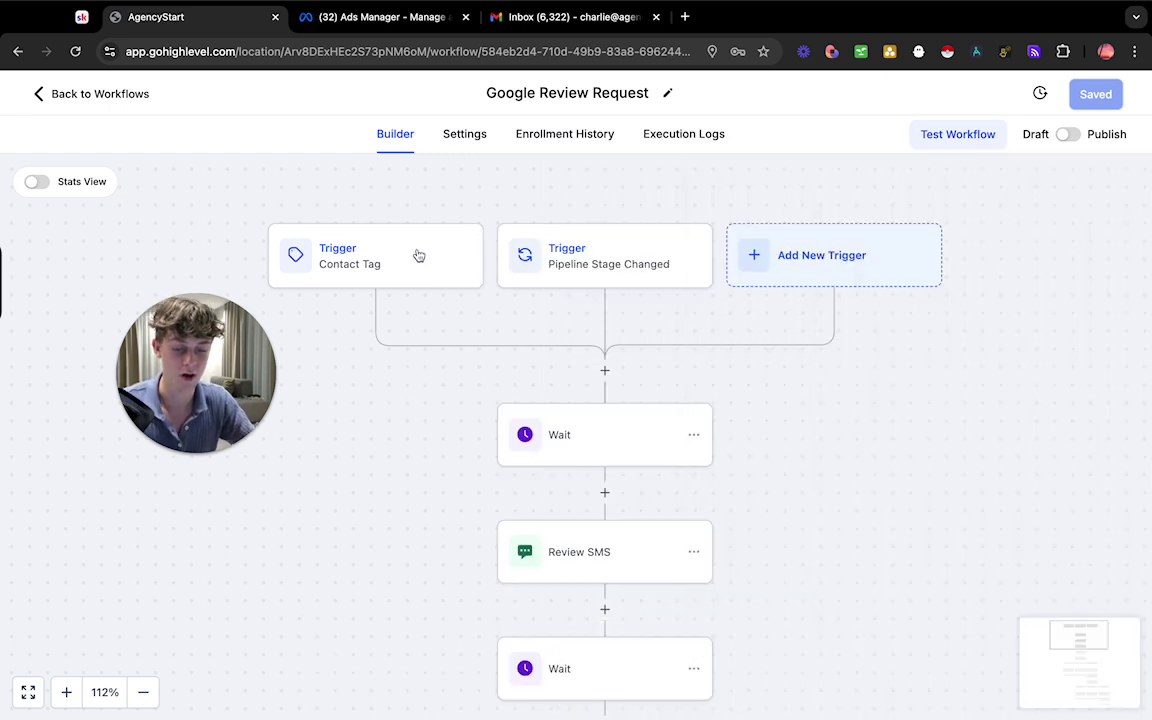
scroll(419, 255, down, 1)
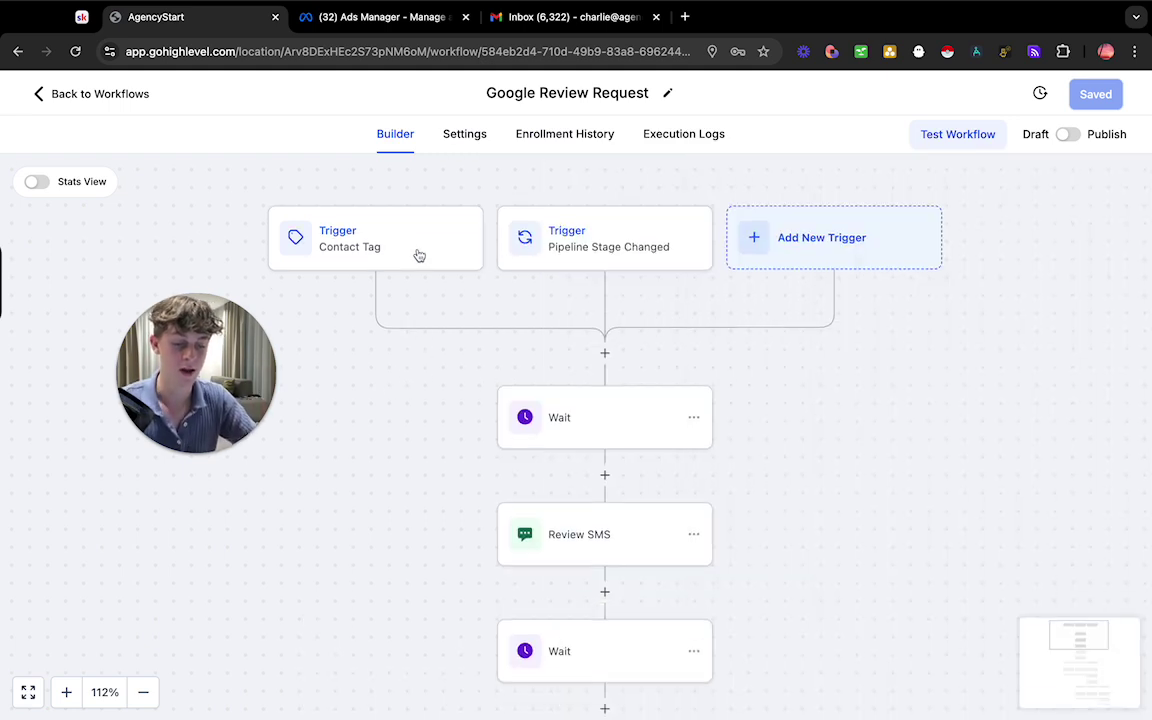
click(604, 418)
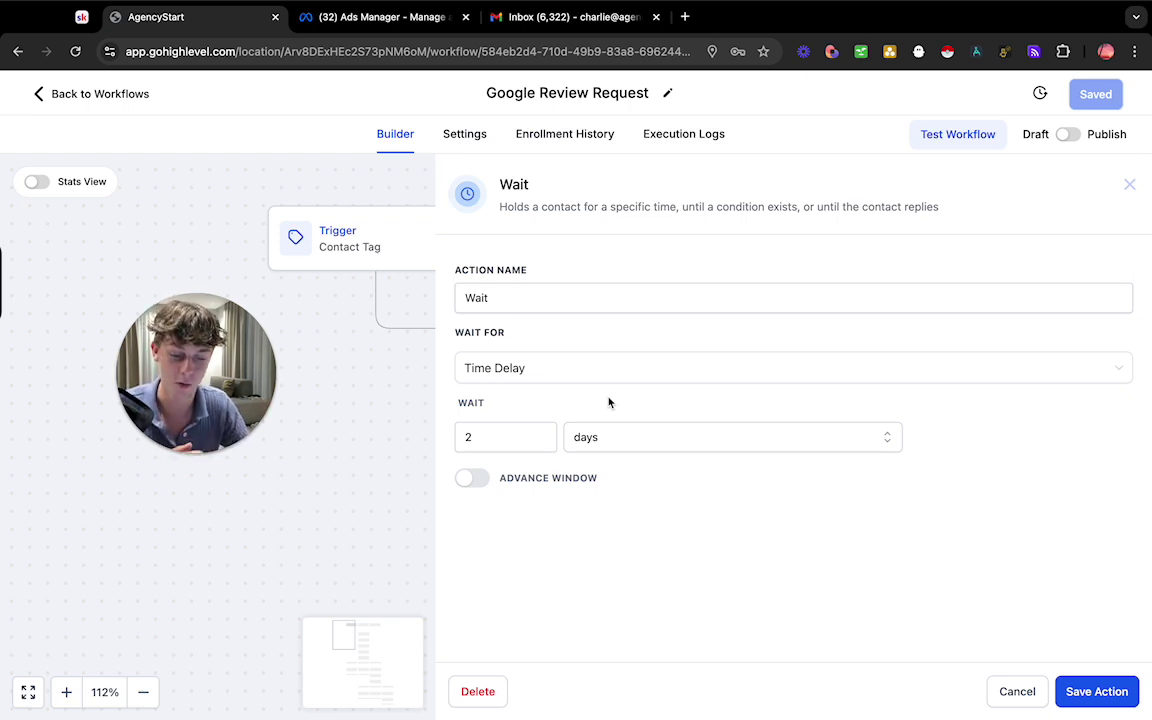
click(335, 345)
Try inserting a Wait step after the triggers, check its time units, then discard it
scroll(603, 430, down, 1)
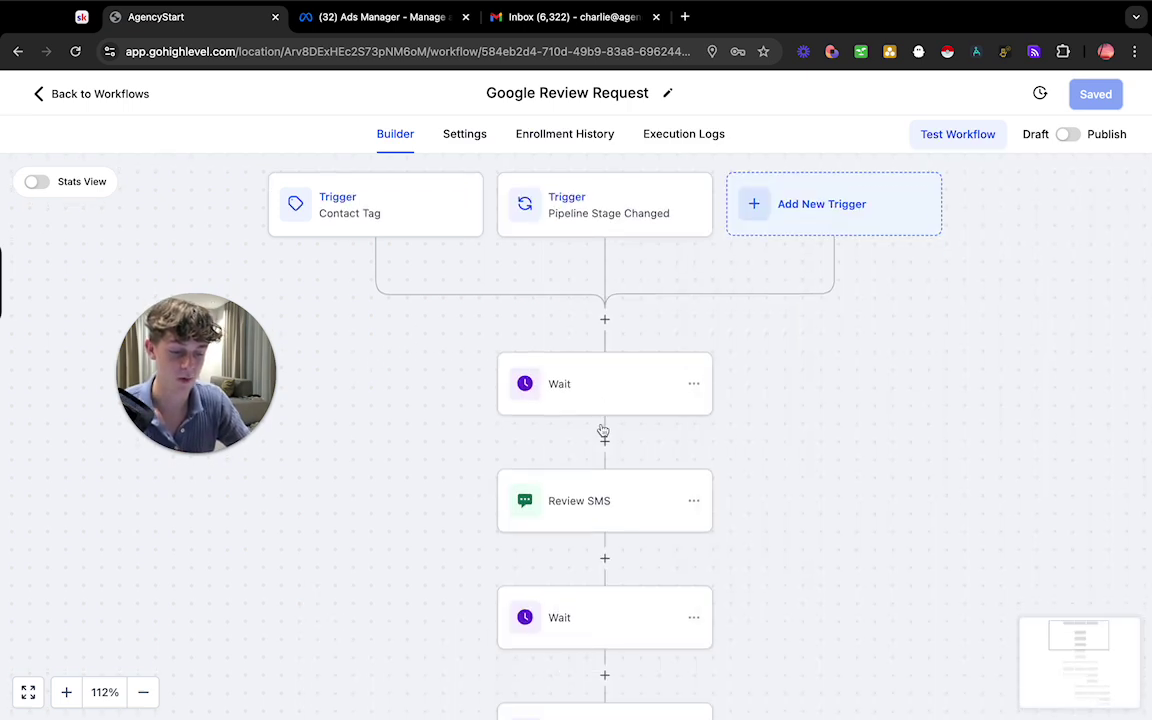
scroll(603, 430, down, 1)
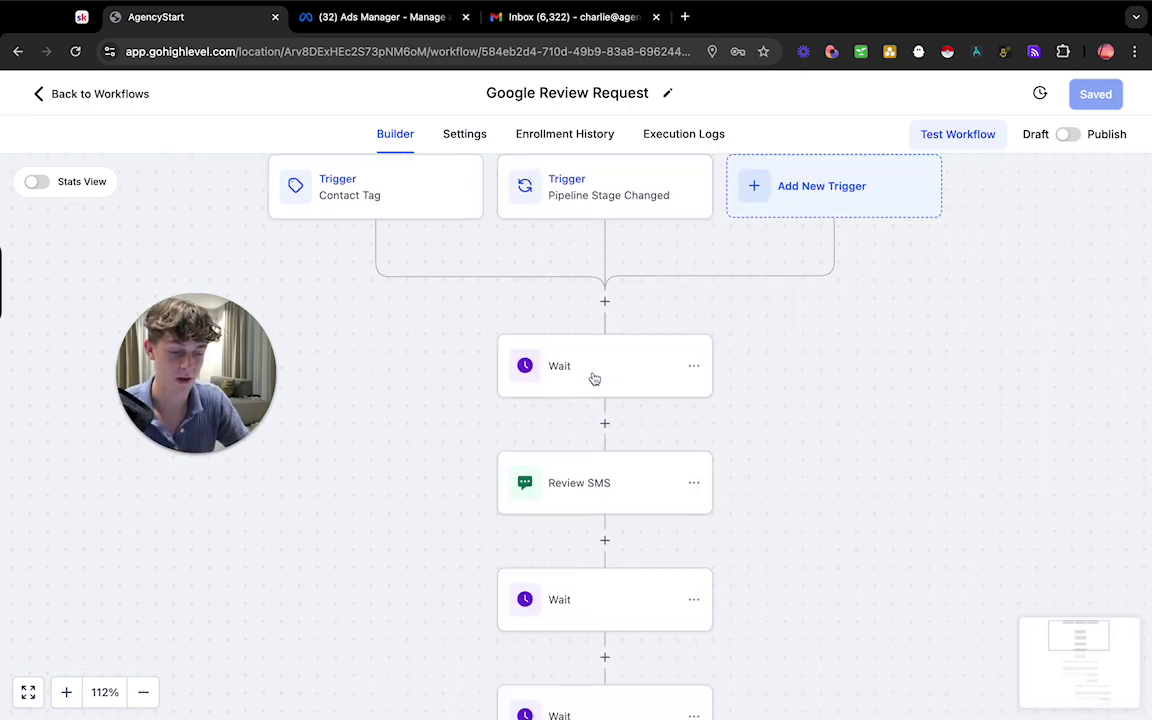
click(607, 303)
text(wa)
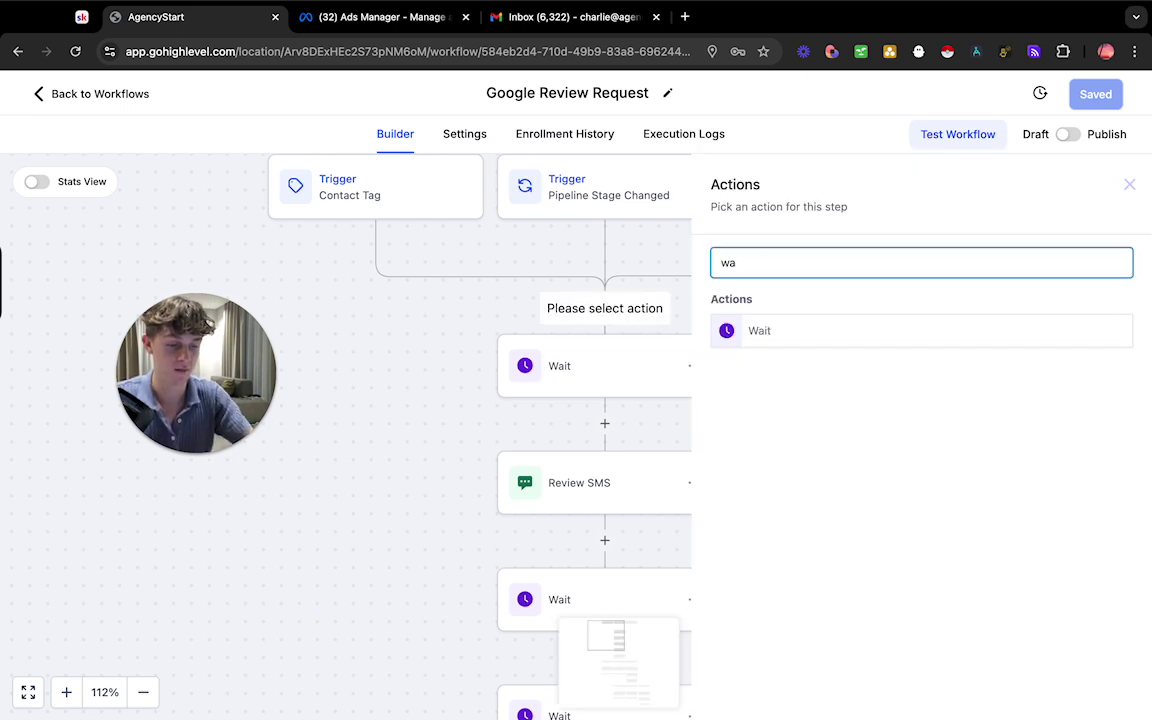
click(866, 331)
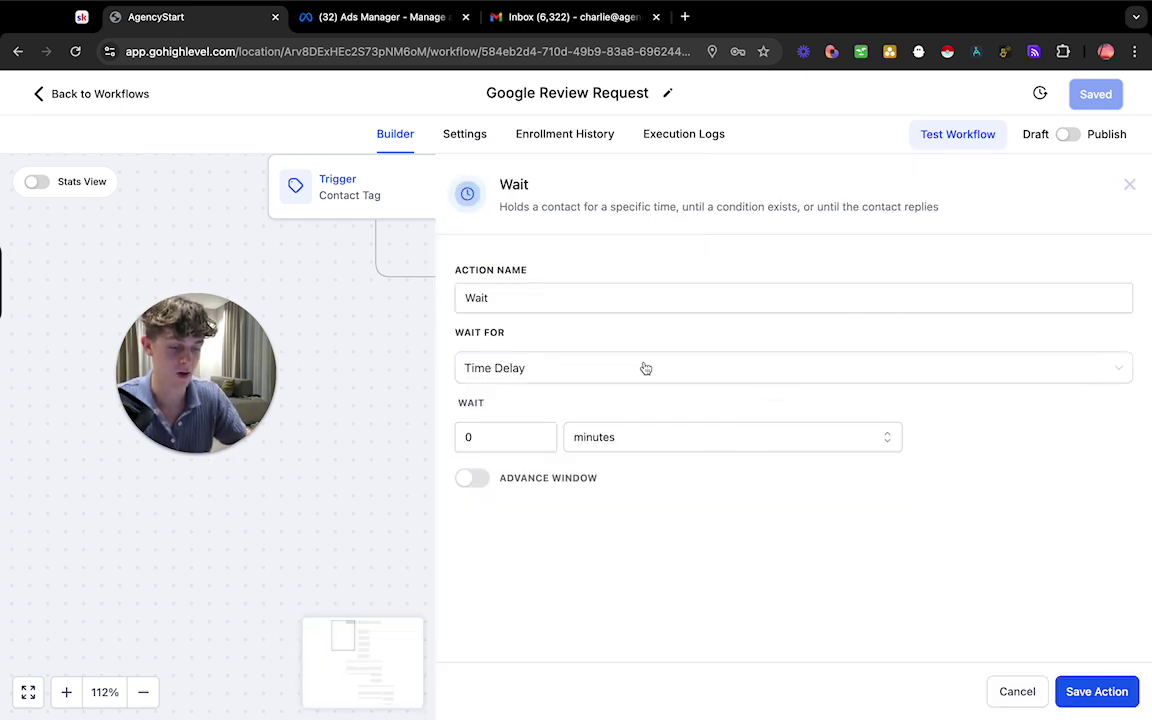
click(612, 440)
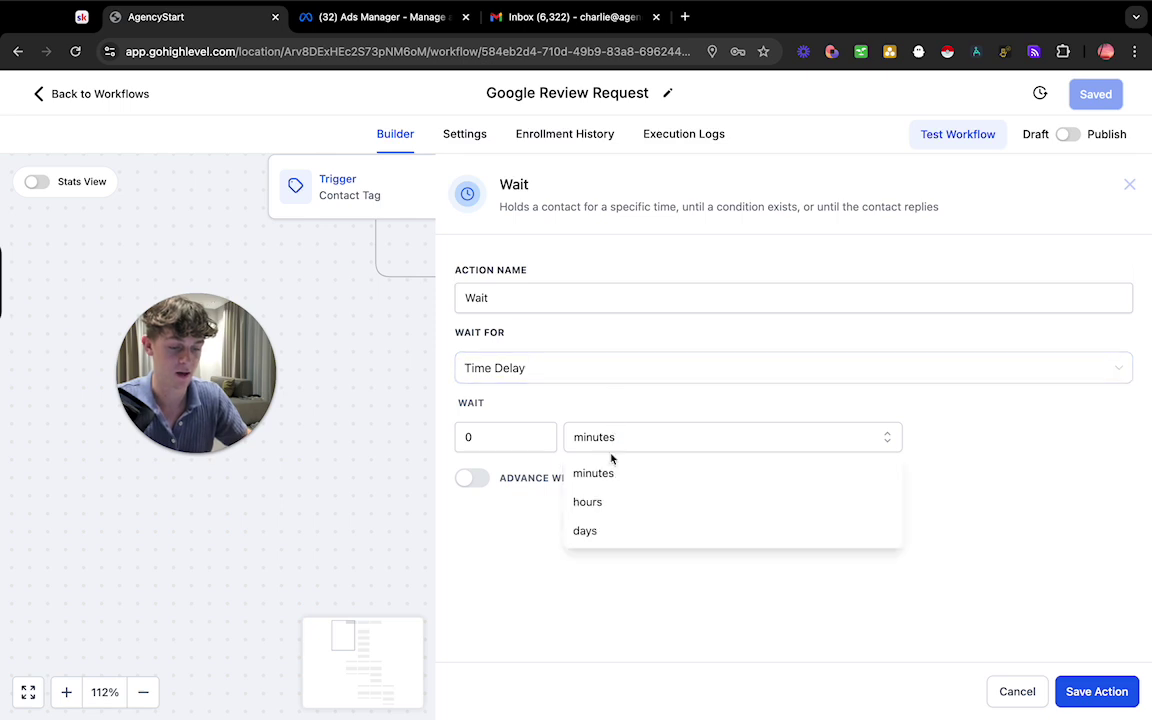
click(1015, 680)
Open the Review SMS message and read its greeting, sender introduction and rating request
scroll(572, 482, down, 1)
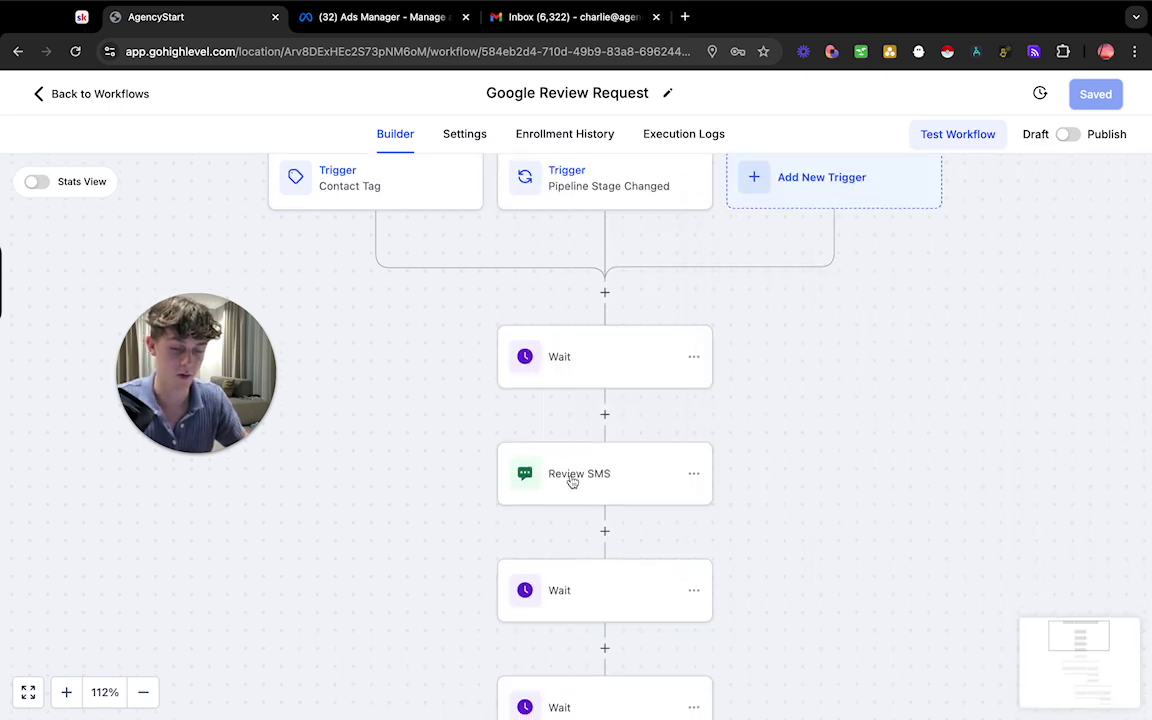
click(590, 476)
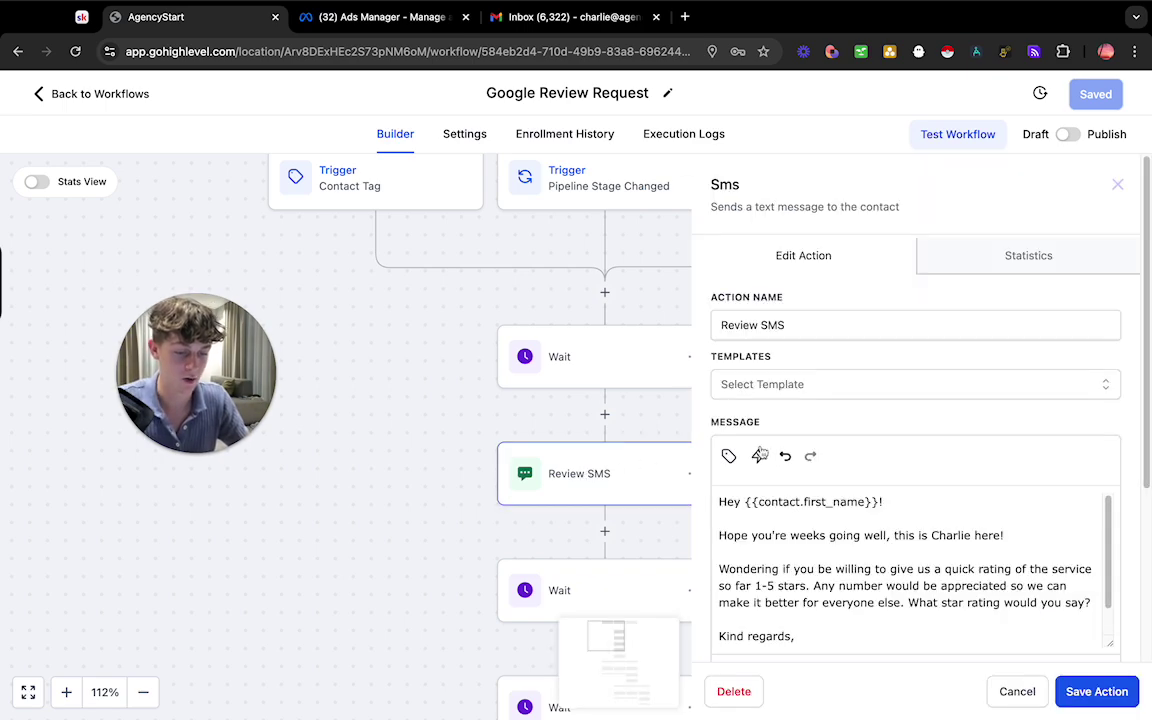
scroll(800, 452, down, 1)
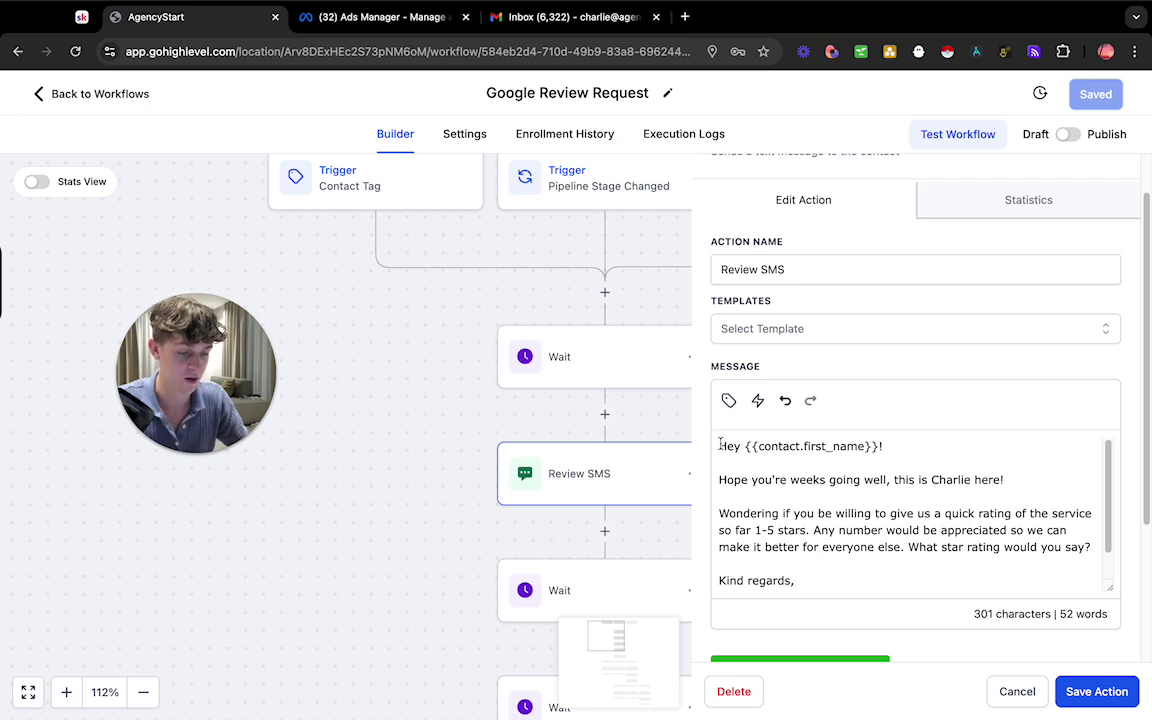
drag(720, 446, 878, 446)
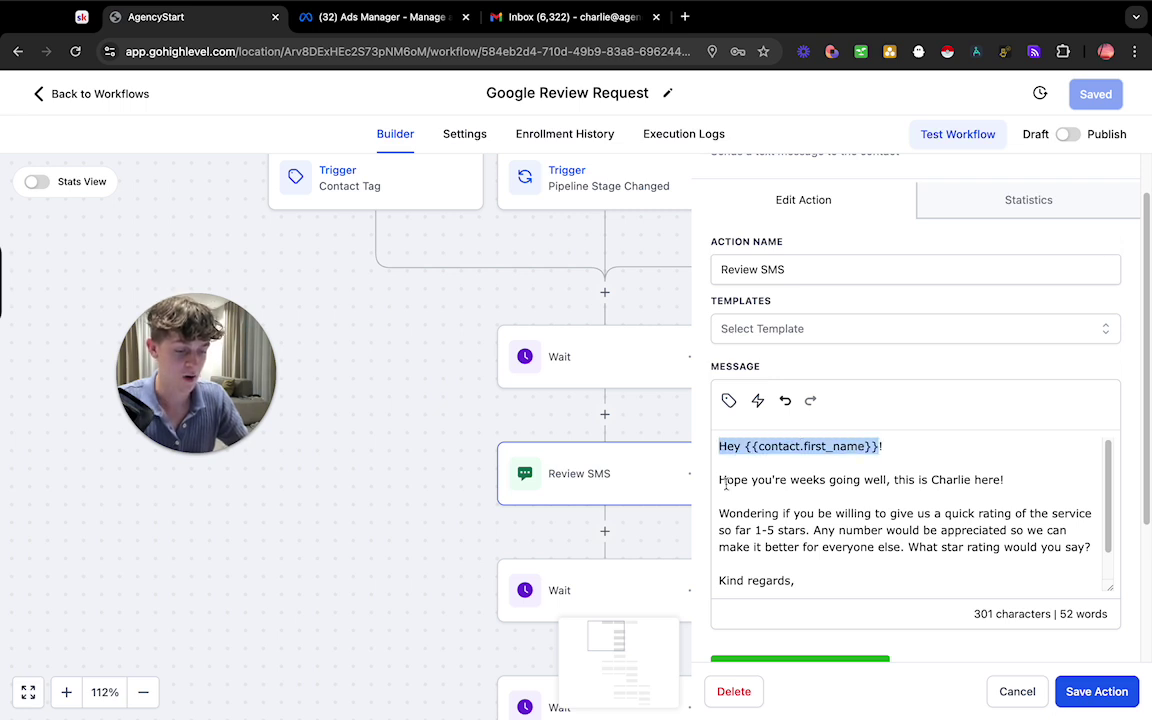
drag(720, 480, 826, 480)
drag(1003, 480, 893, 480)
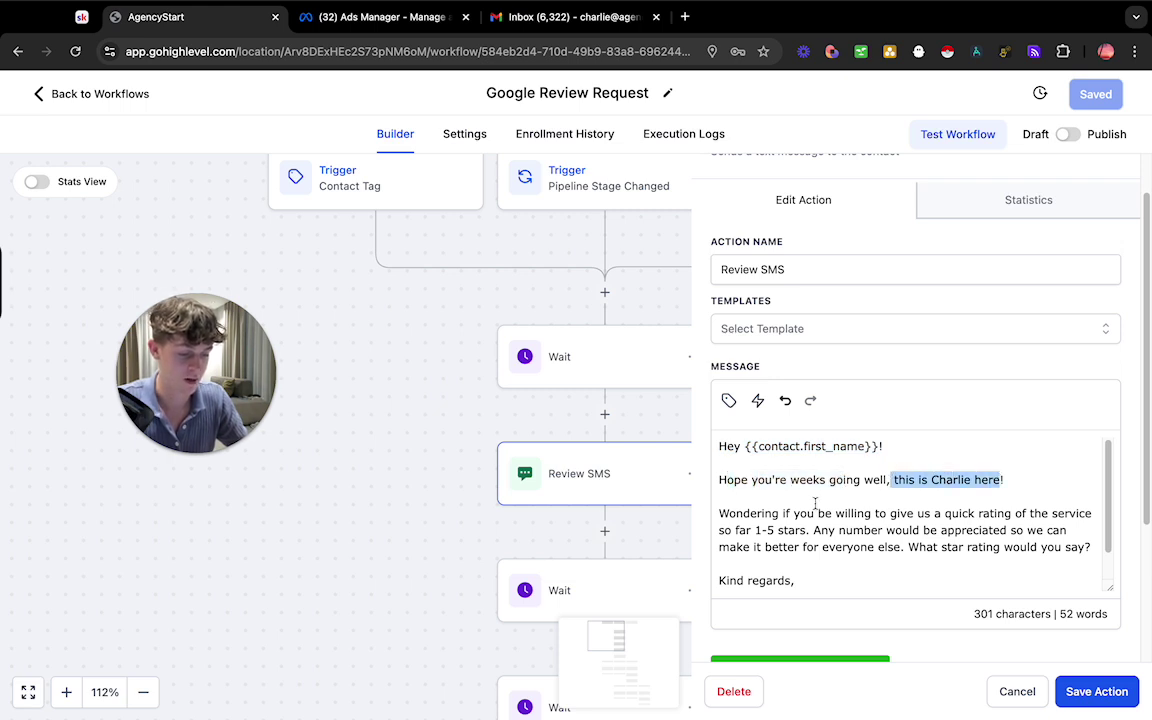
drag(736, 513, 858, 513)
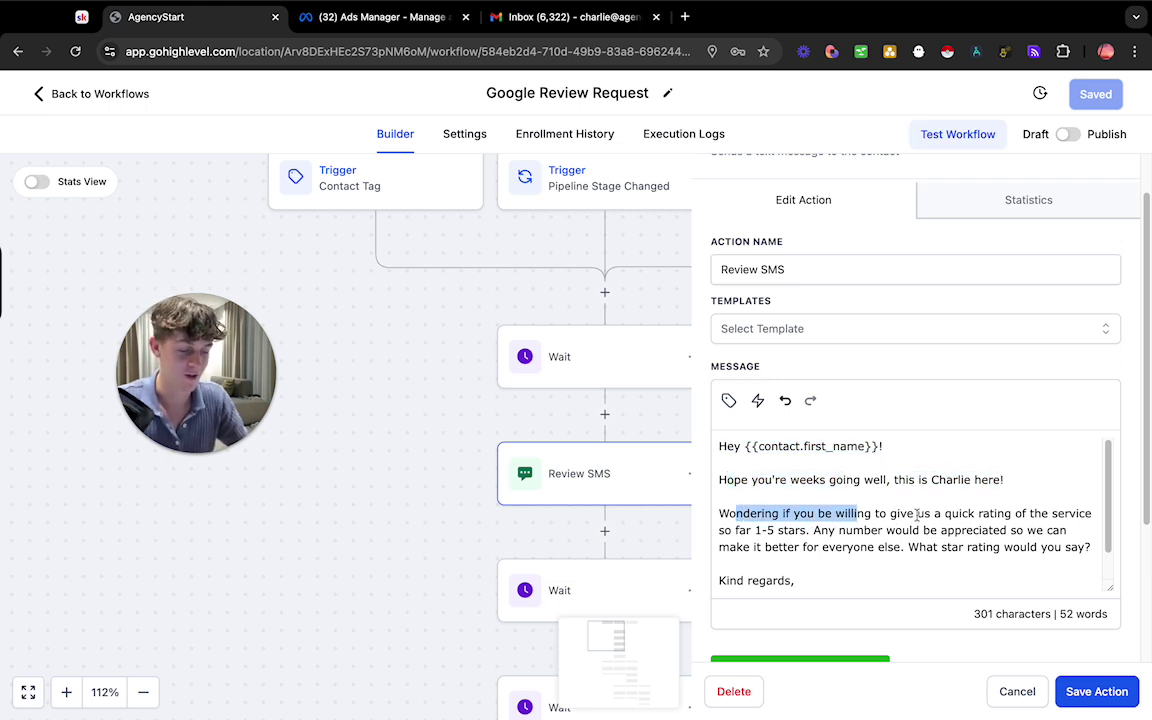
click(721, 532)
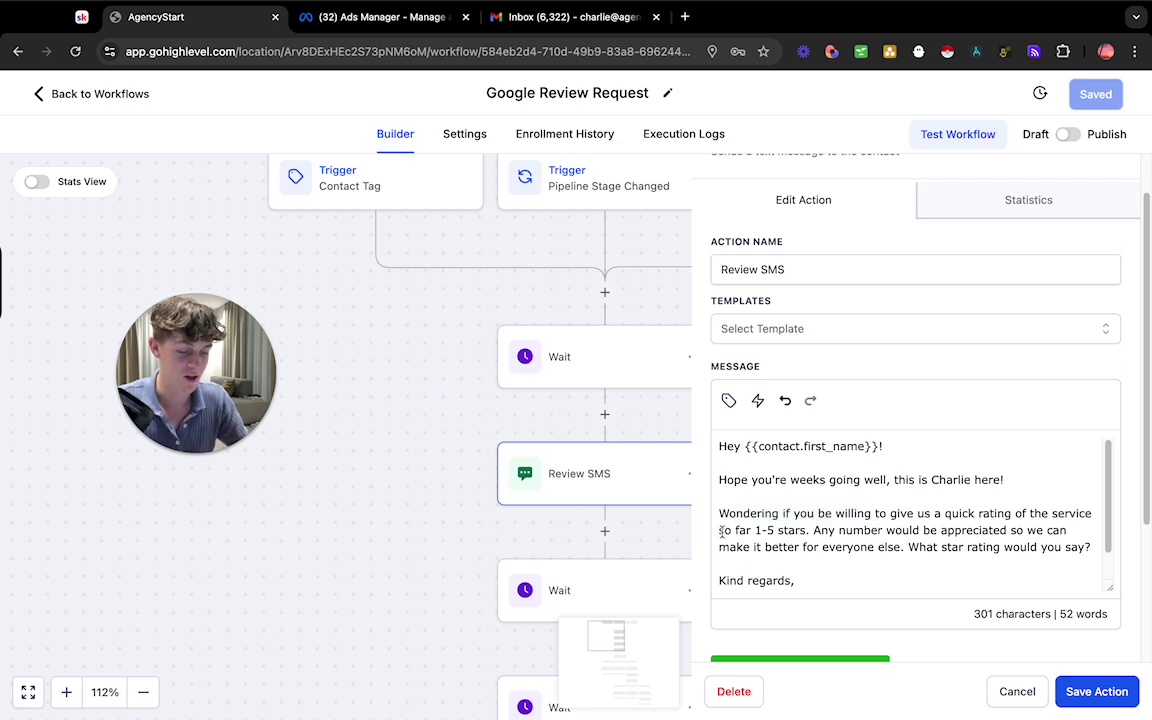
Read the '1-5 stars' and 'make it better for everyone else' phrases, then return to the canvas
drag(752, 531, 947, 531)
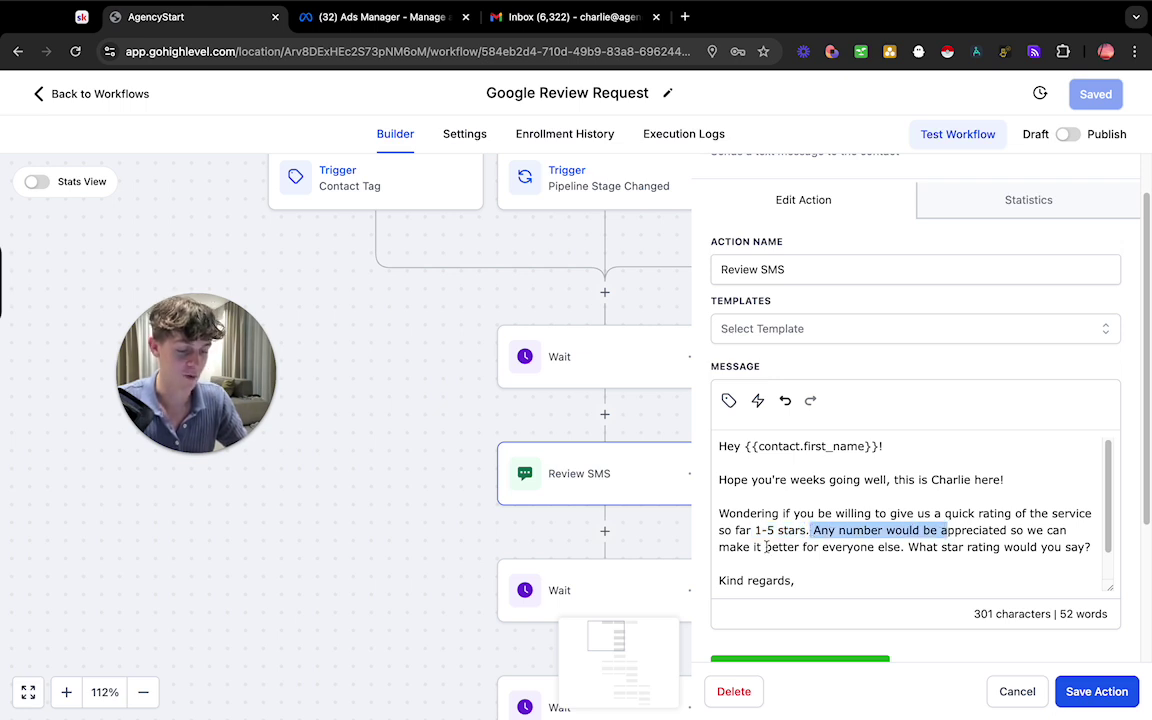
drag(720, 547, 985, 547)
click(910, 547)
scroll(784, 546, down, 1)
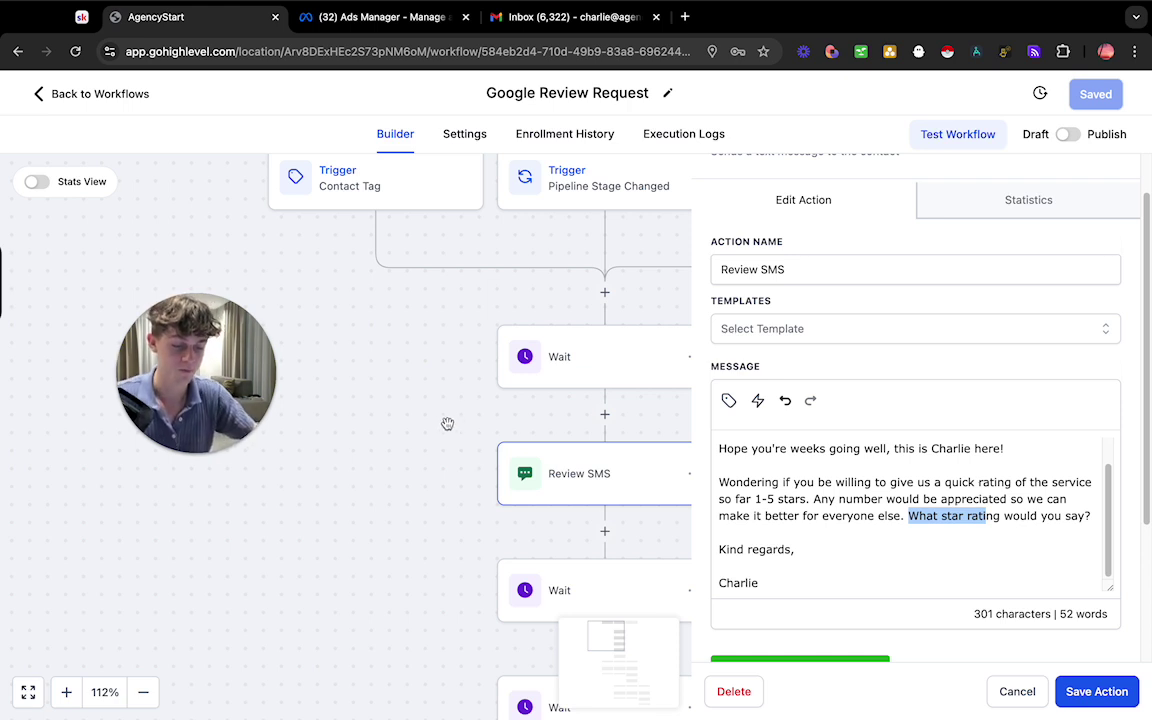
scroll(782, 500, up, 3)
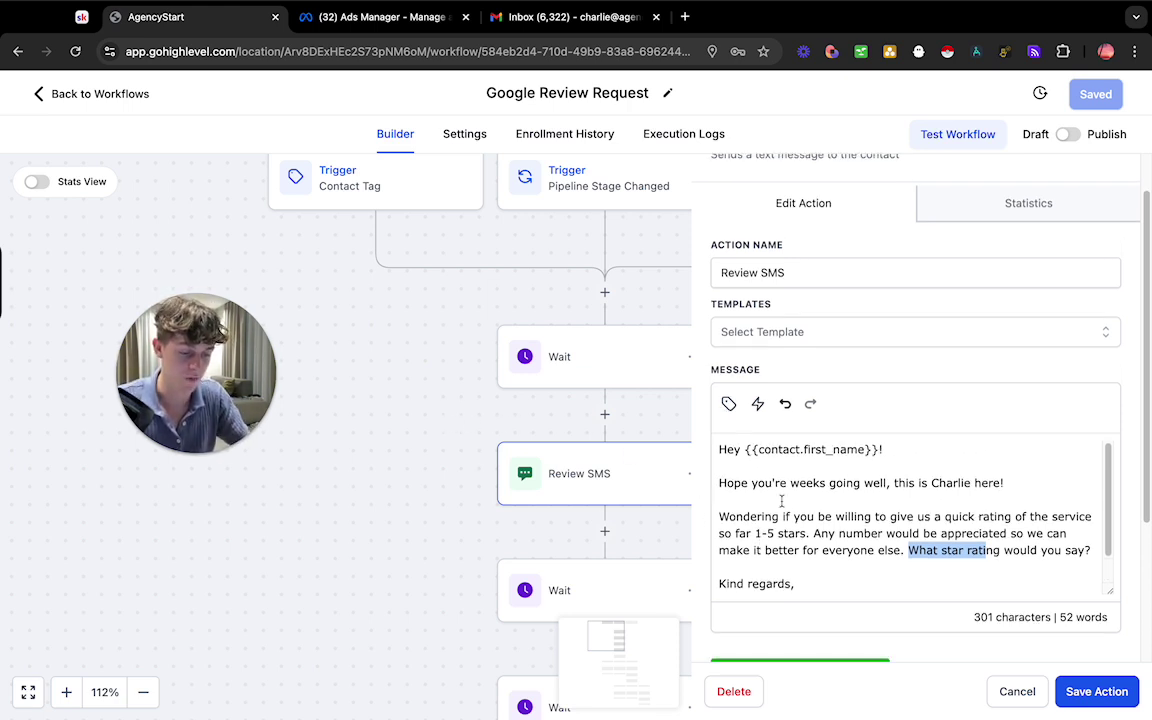
scroll(811, 512, down, 1)
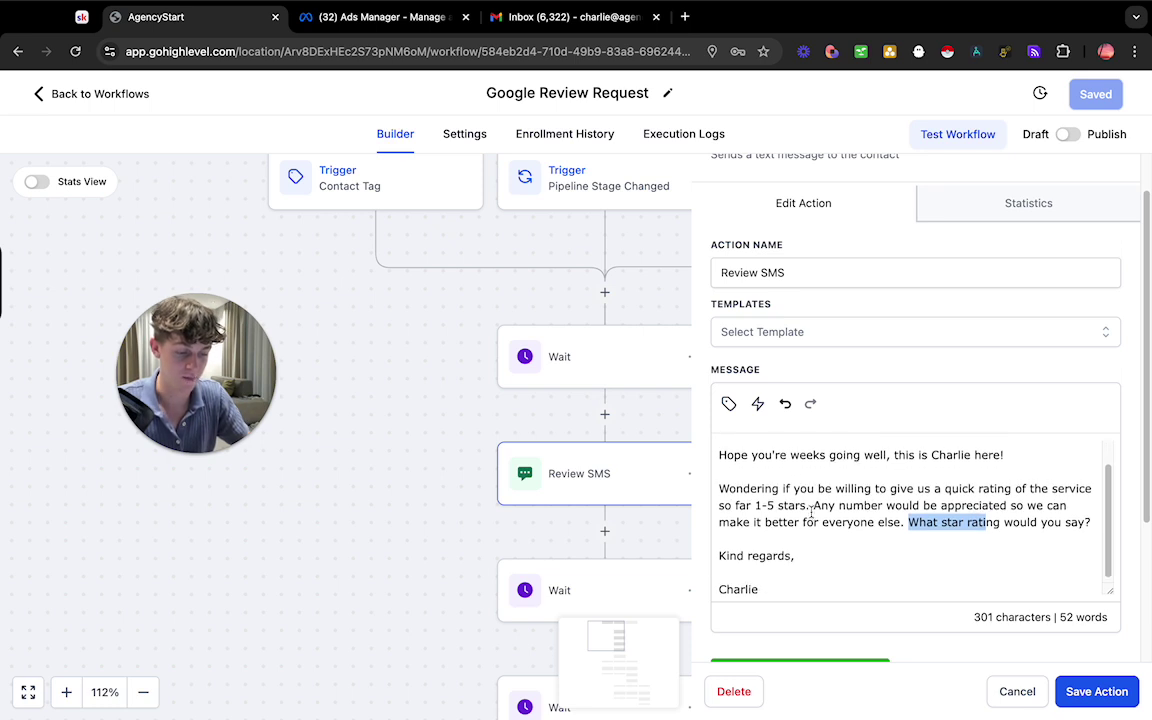
scroll(811, 512, up, 1)
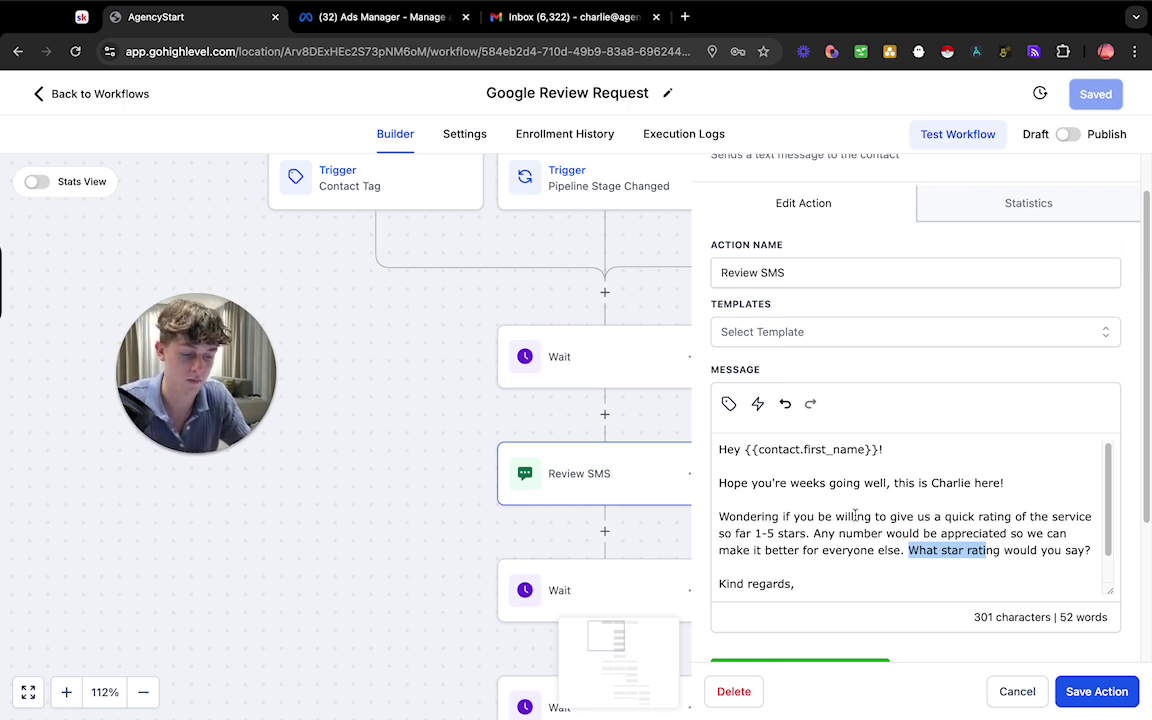
click(265, 428)
Check the Time Delay wait, then confirm the next Wait waits for a Contact Reply to Review SMS
scroll(586, 500, down, 2)
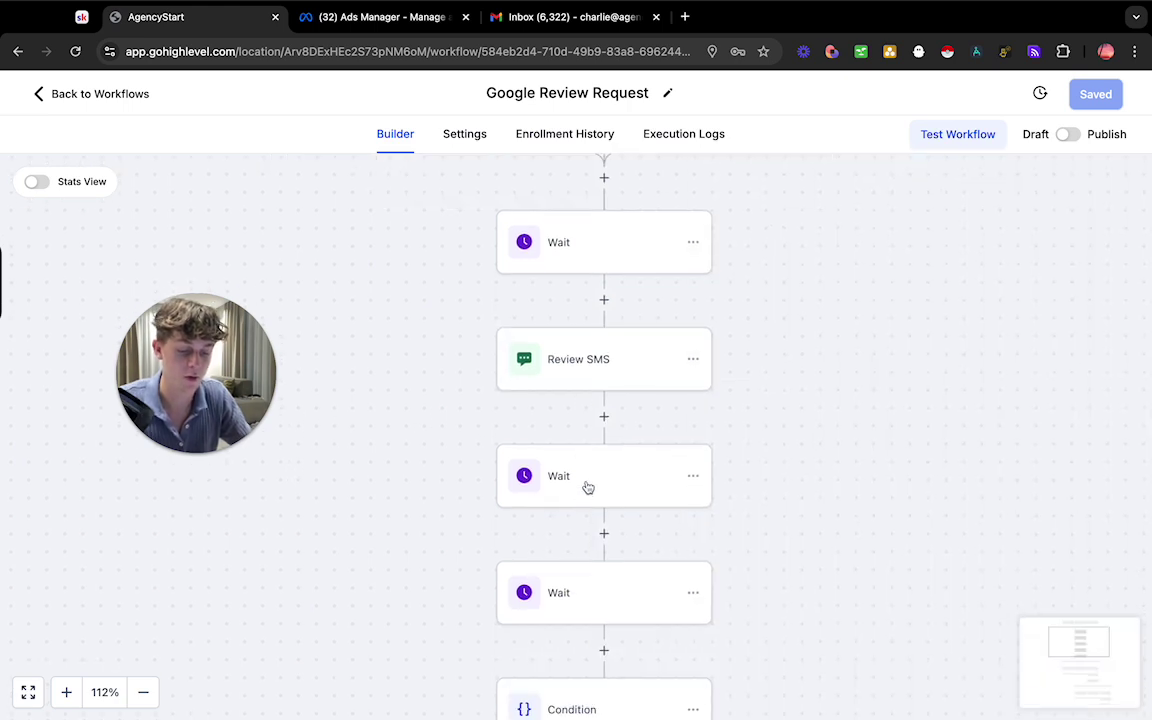
click(588, 486)
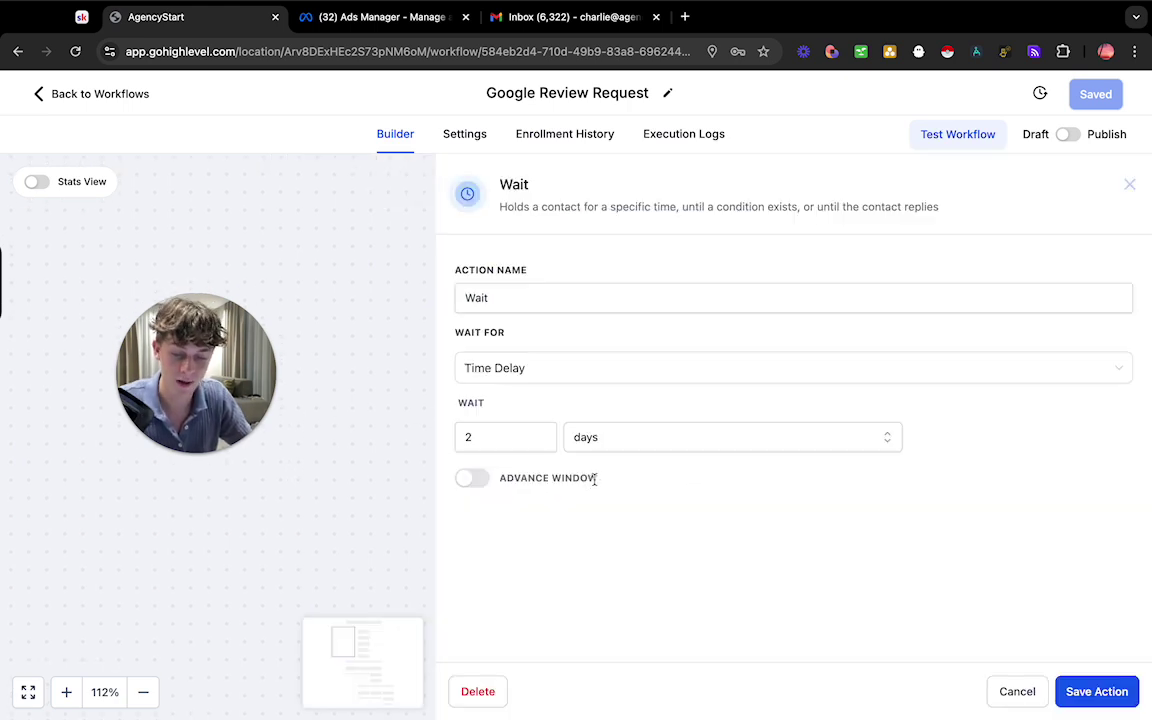
click(278, 465)
click(617, 584)
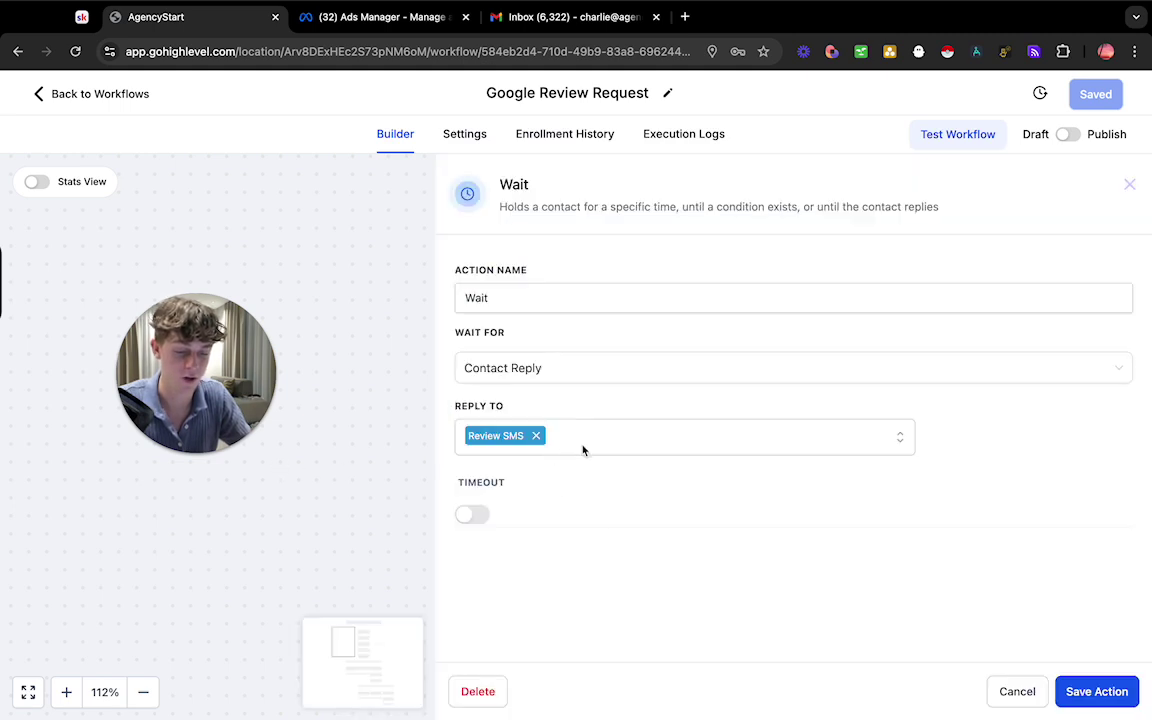
click(484, 370)
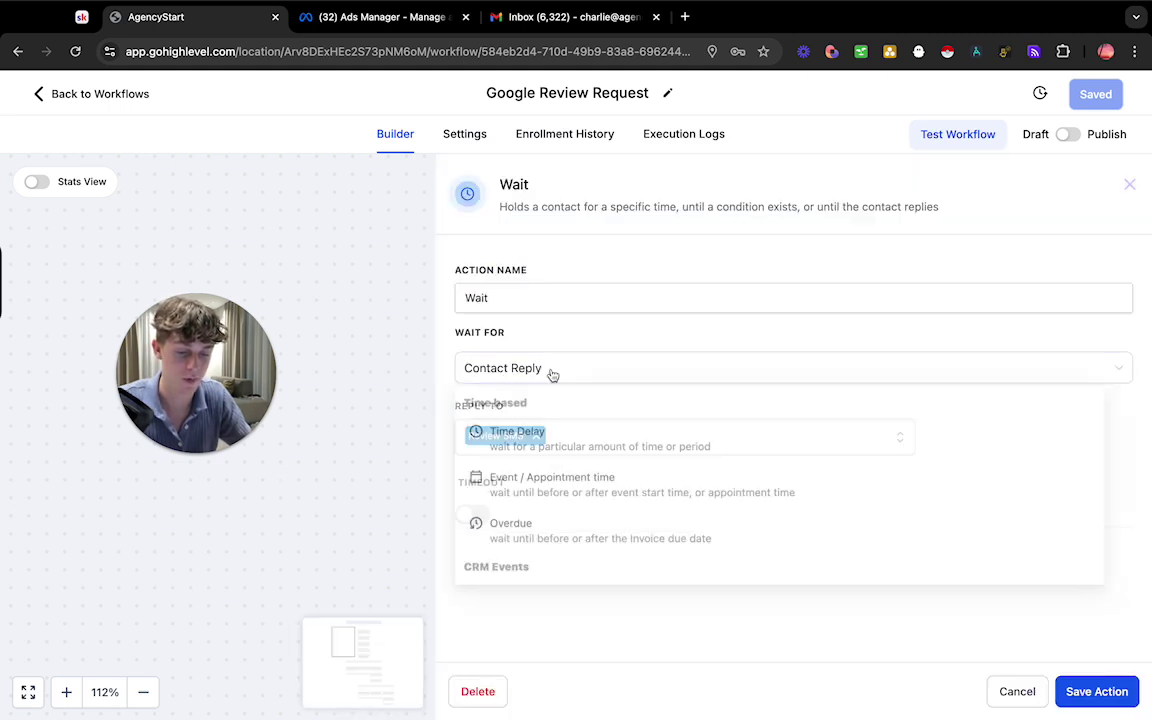
scroll(543, 453, down, 5)
click(548, 469)
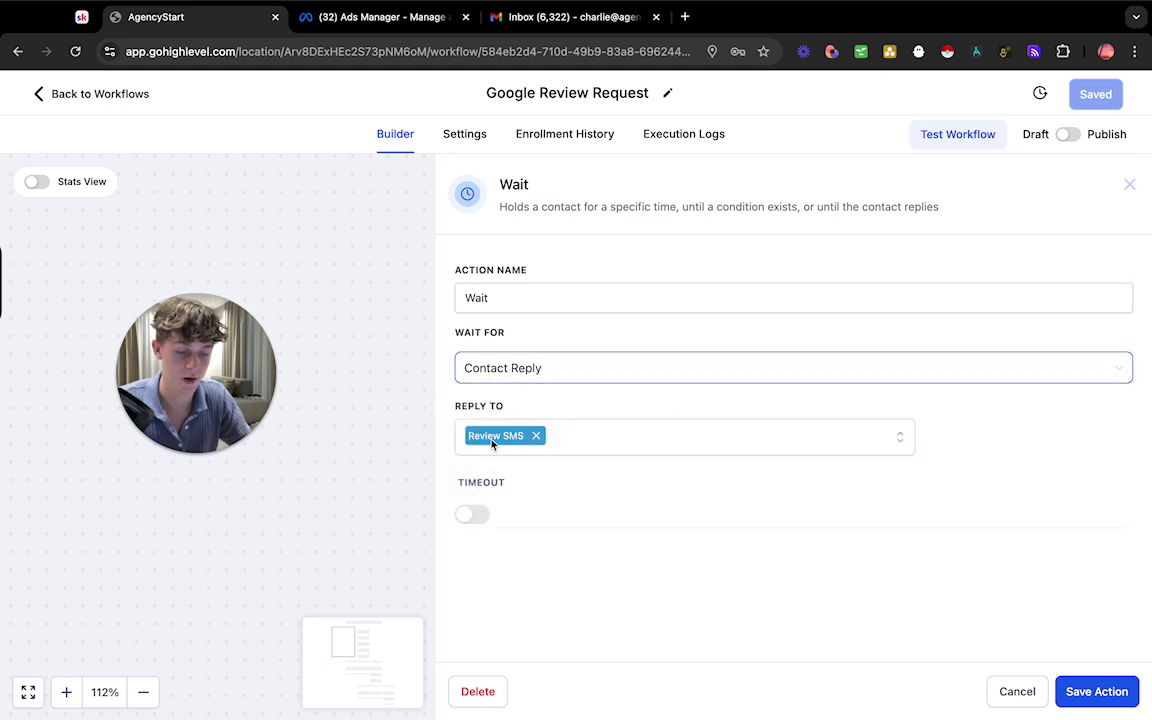
Close the Wait panel, scan the Condition branches, and insert a step before the Condition
click(387, 430)
scroll(385, 465, down, 5)
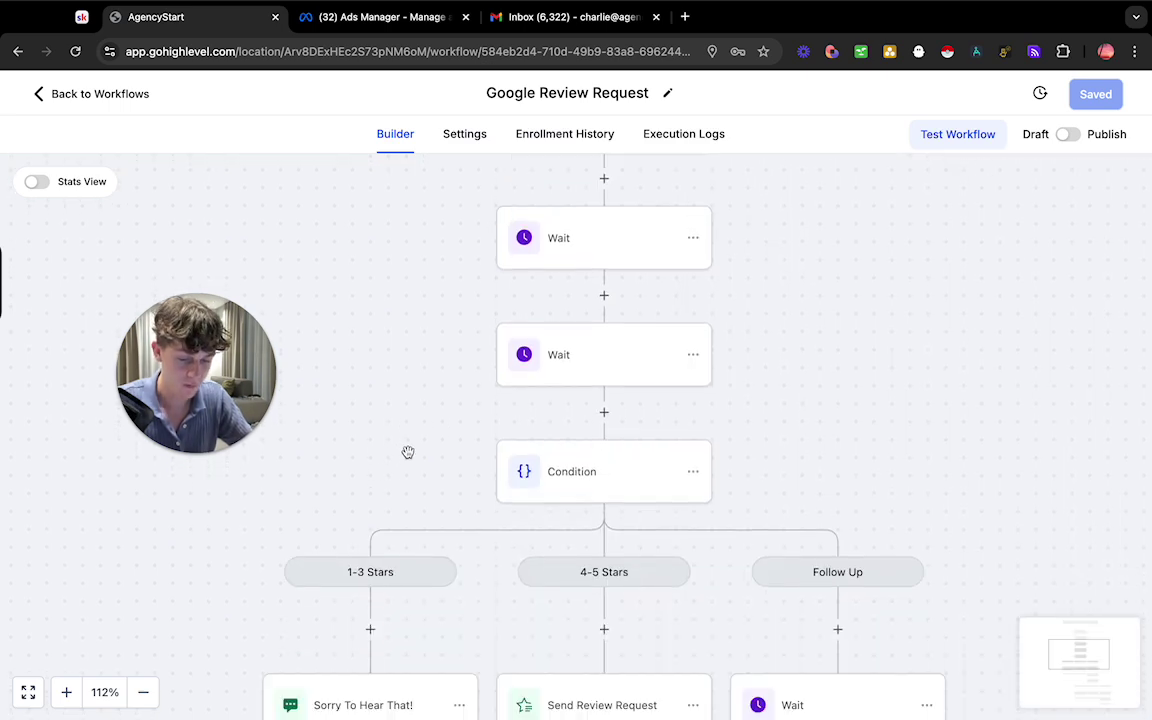
scroll(407, 452, down, 3)
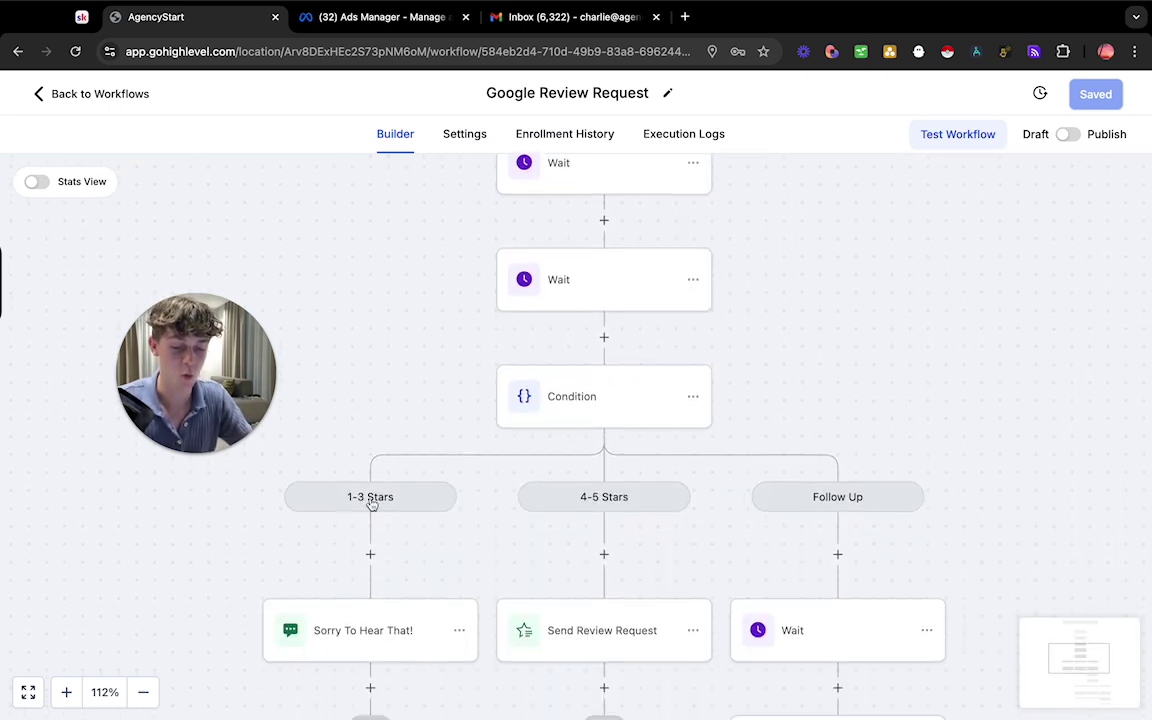
scroll(365, 502, down, 1)
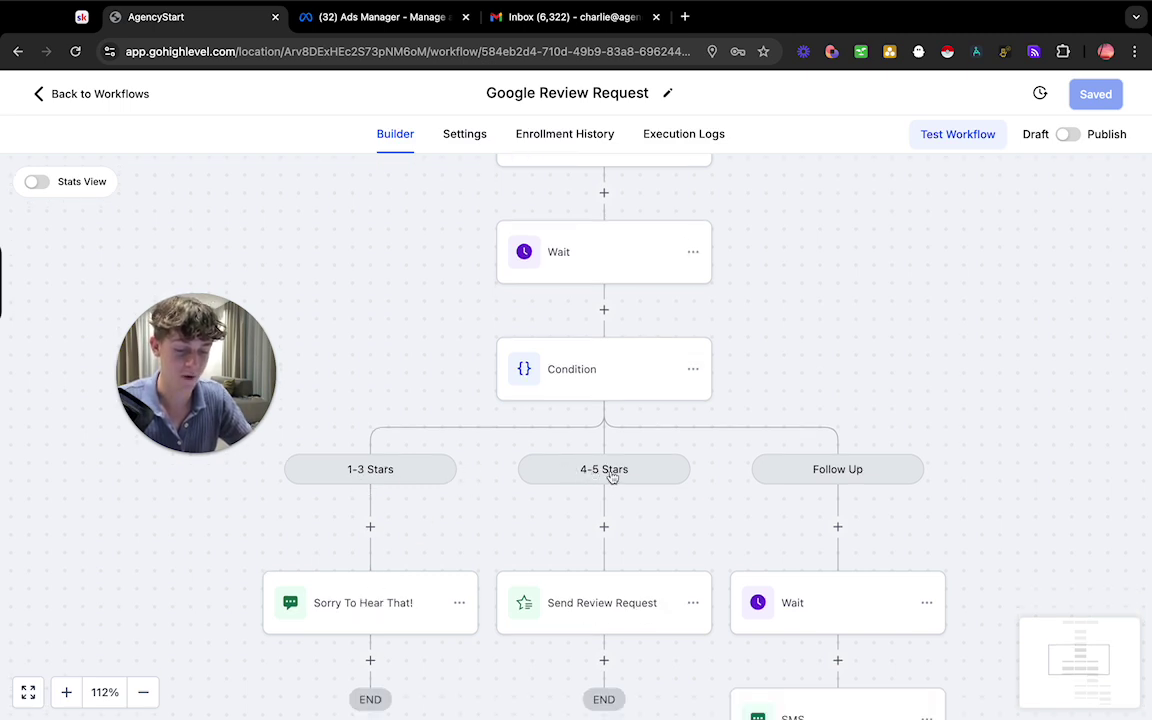
scroll(612, 520, down, 1)
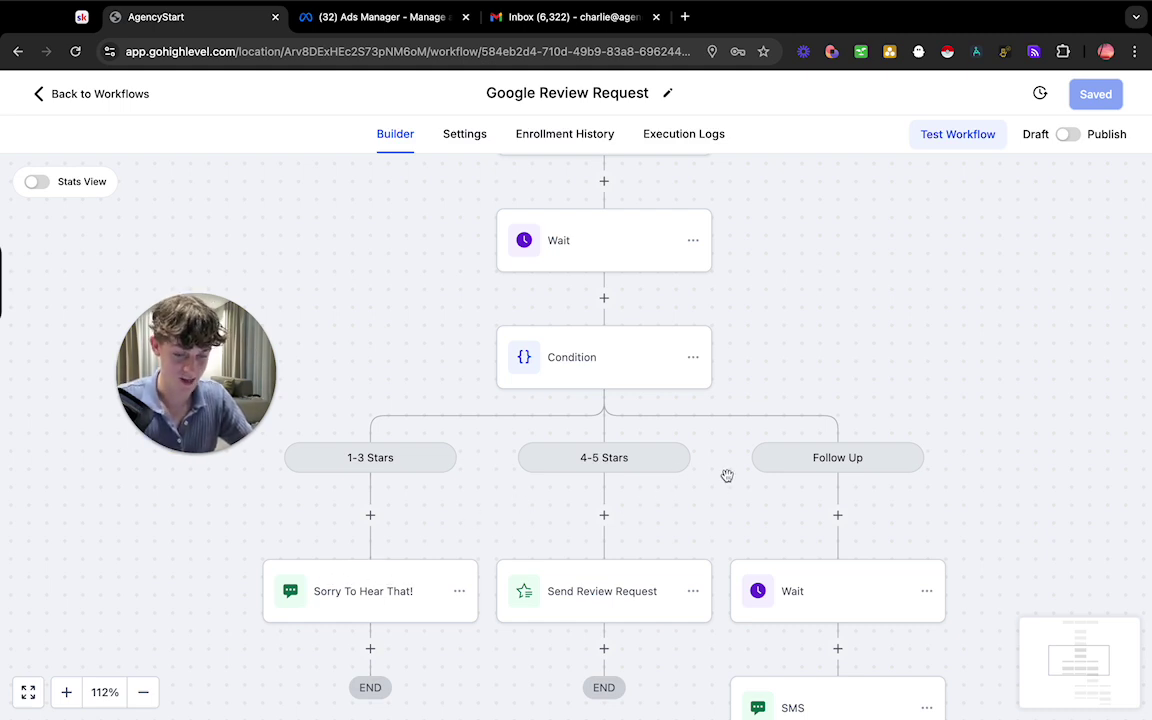
scroll(700, 440, up, 3)
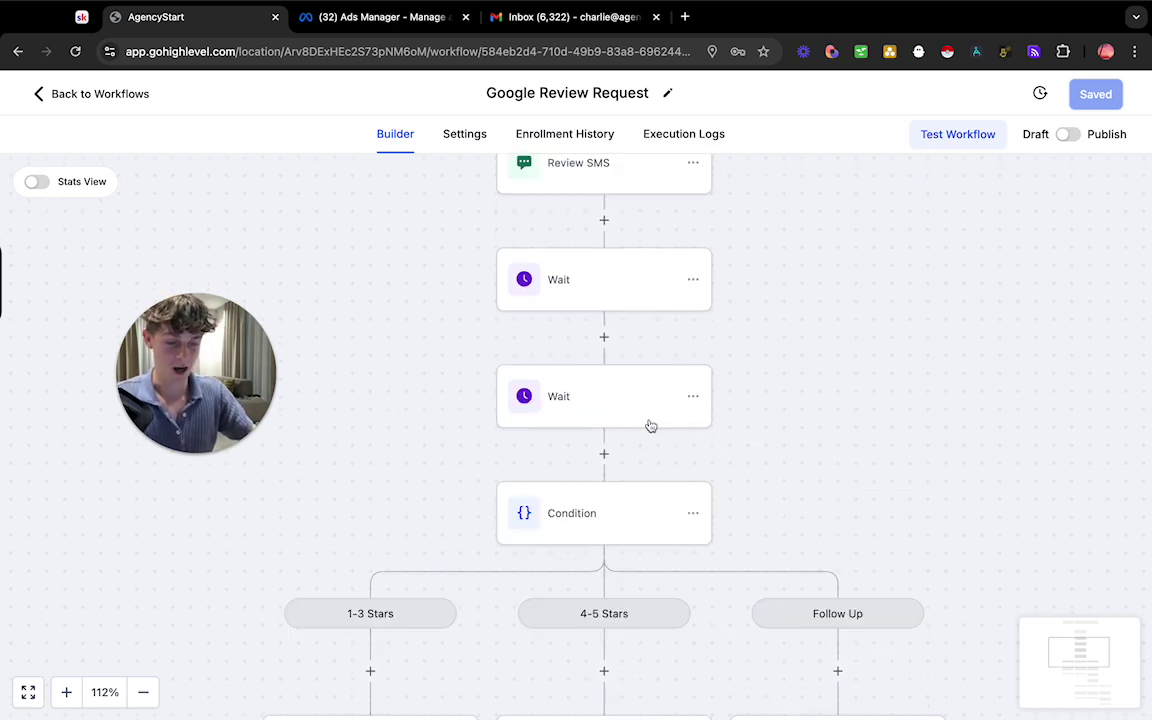
click(604, 452)
Add an If / Else step named Filter with its first branch named 1-3
text(if)
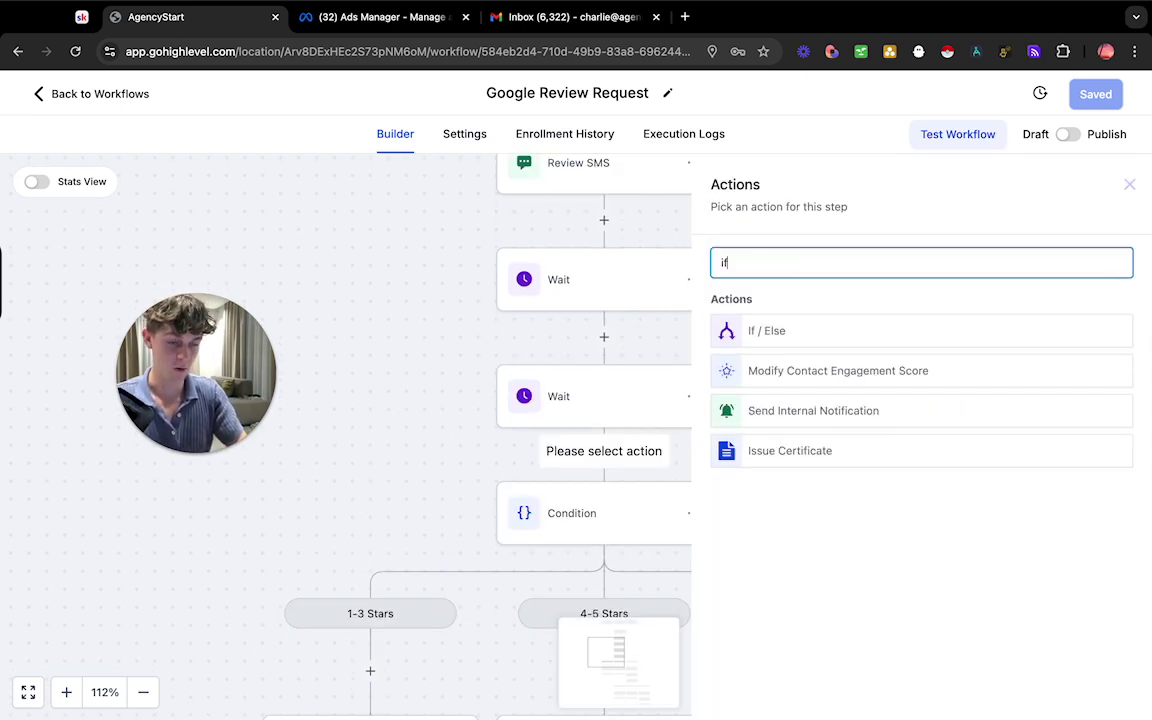
click(778, 340)
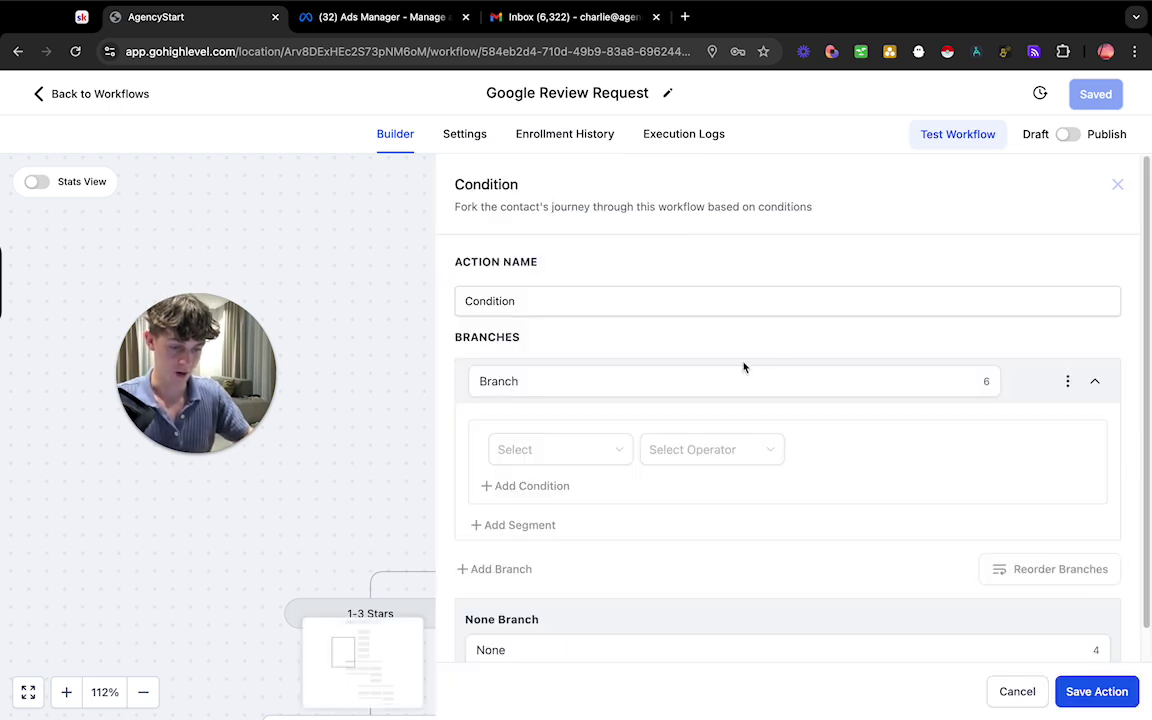
double_click(514, 300)
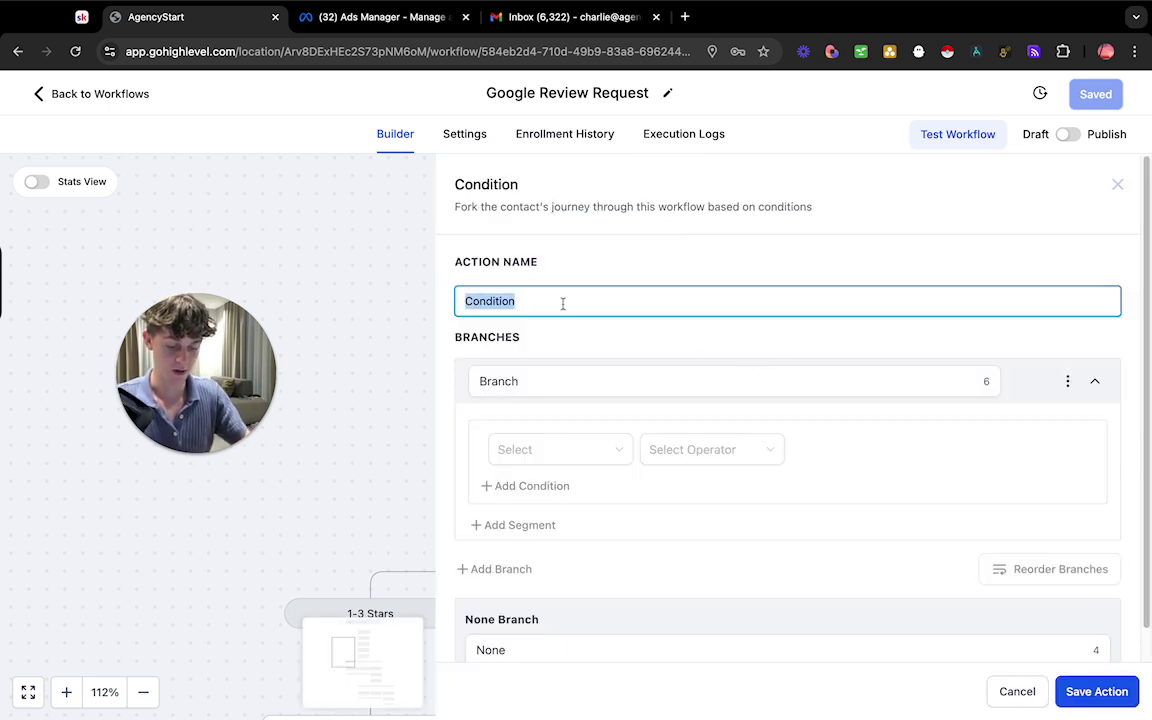
text(Filter)
click(614, 386)
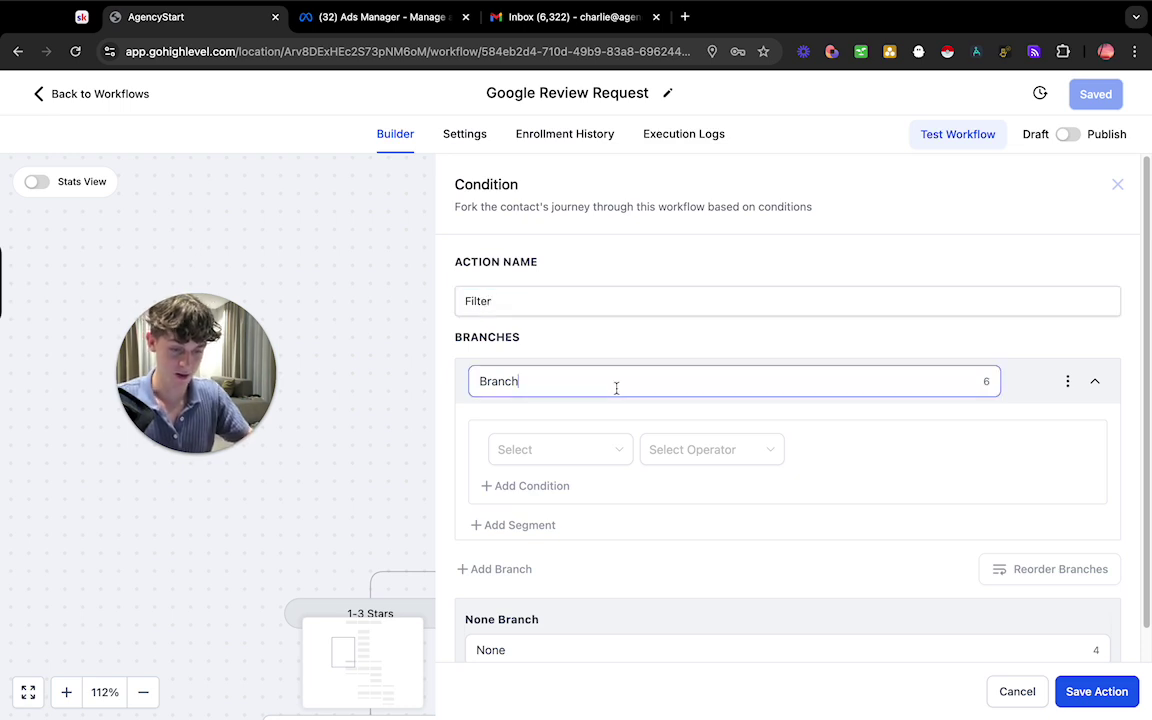
drag(614, 386, 472, 381)
text(1)
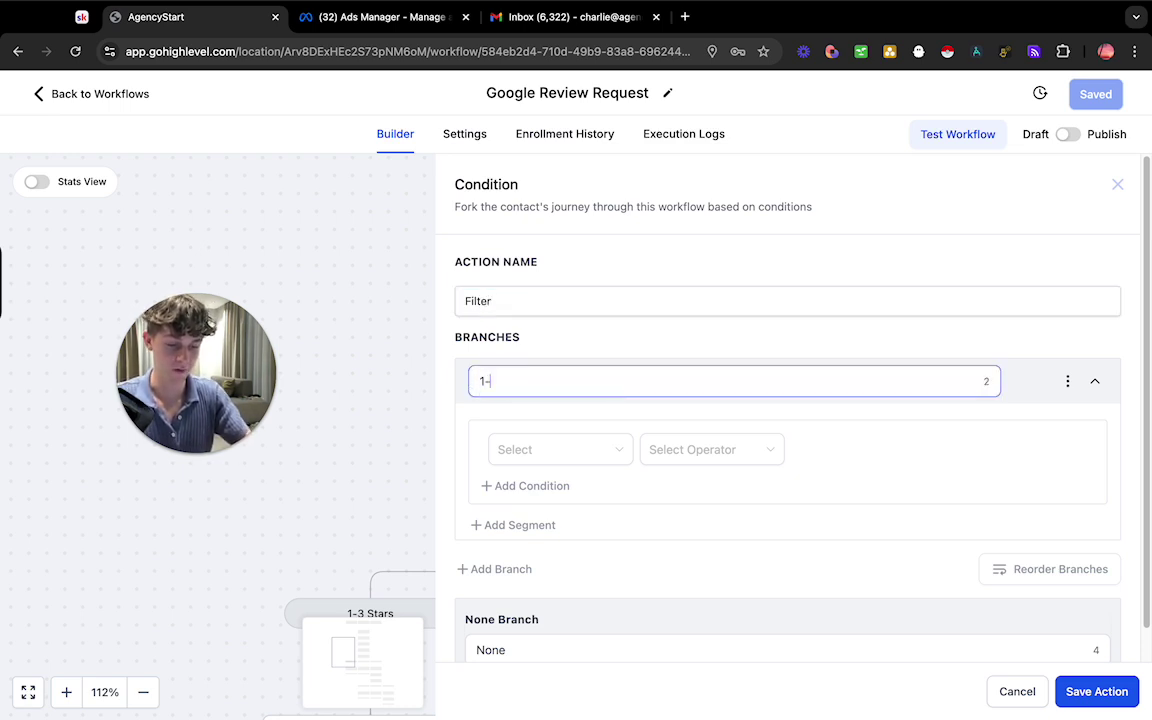
text(-3)
Make the 1-3 branch match when the Replied message contains 1
click(553, 449)
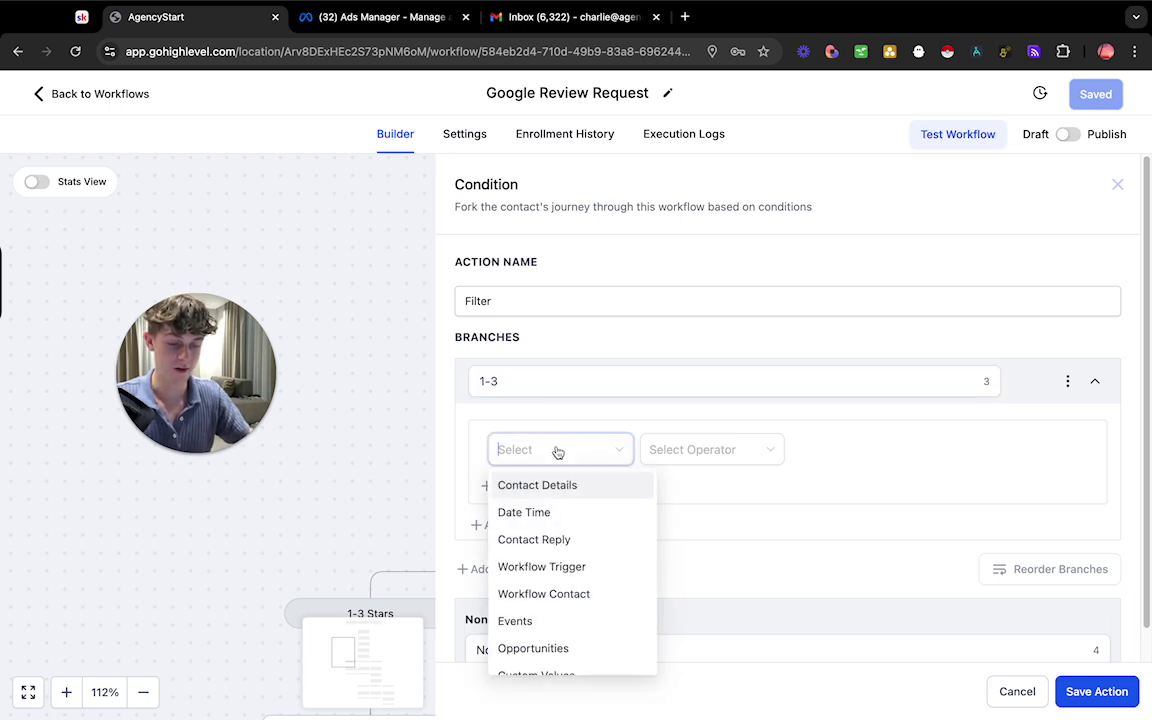
click(555, 543)
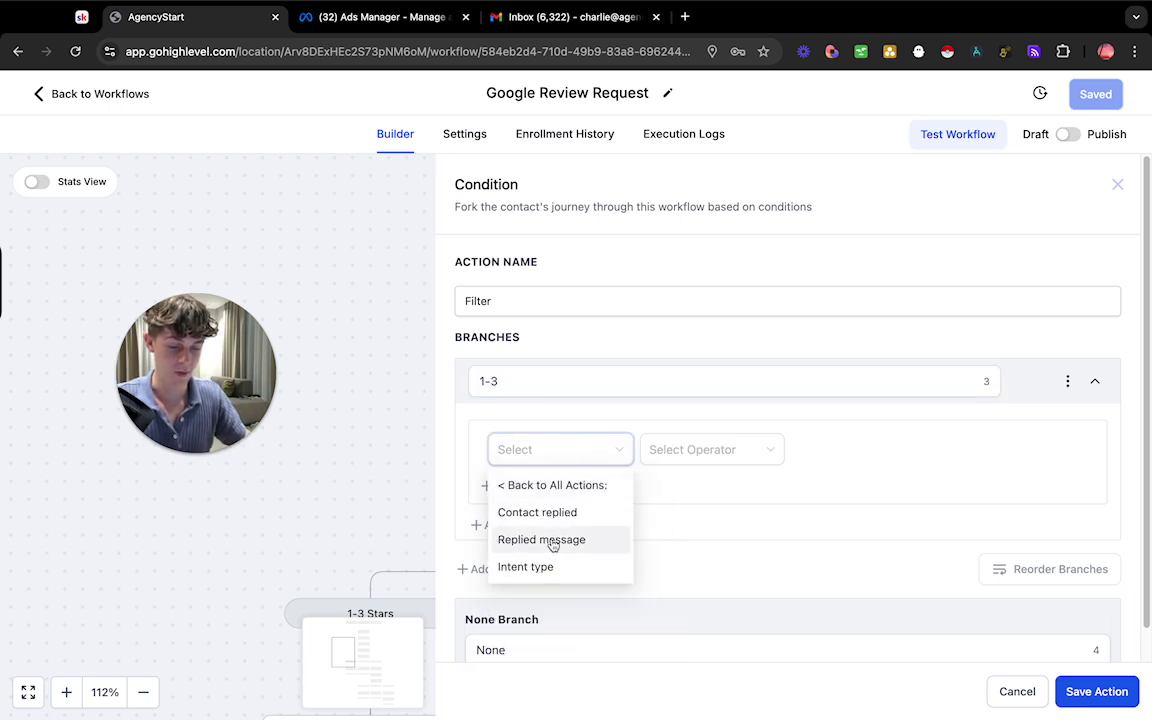
click(546, 541)
click(689, 452)
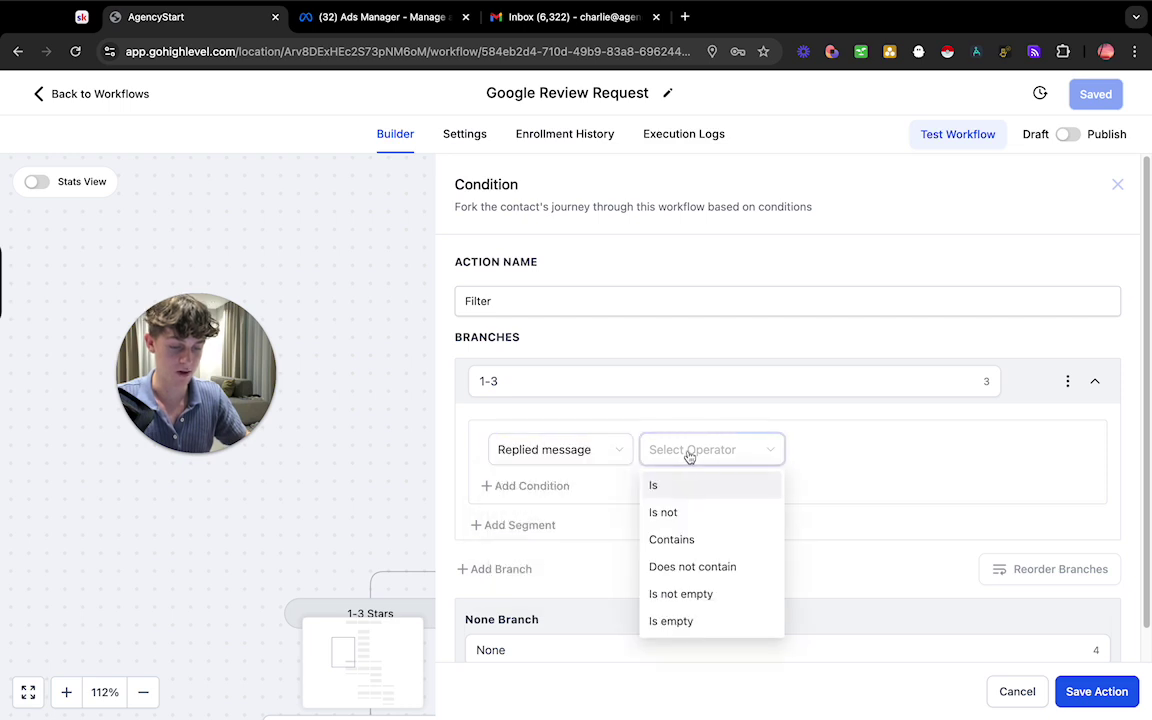
click(676, 537)
click(820, 452)
text(1)
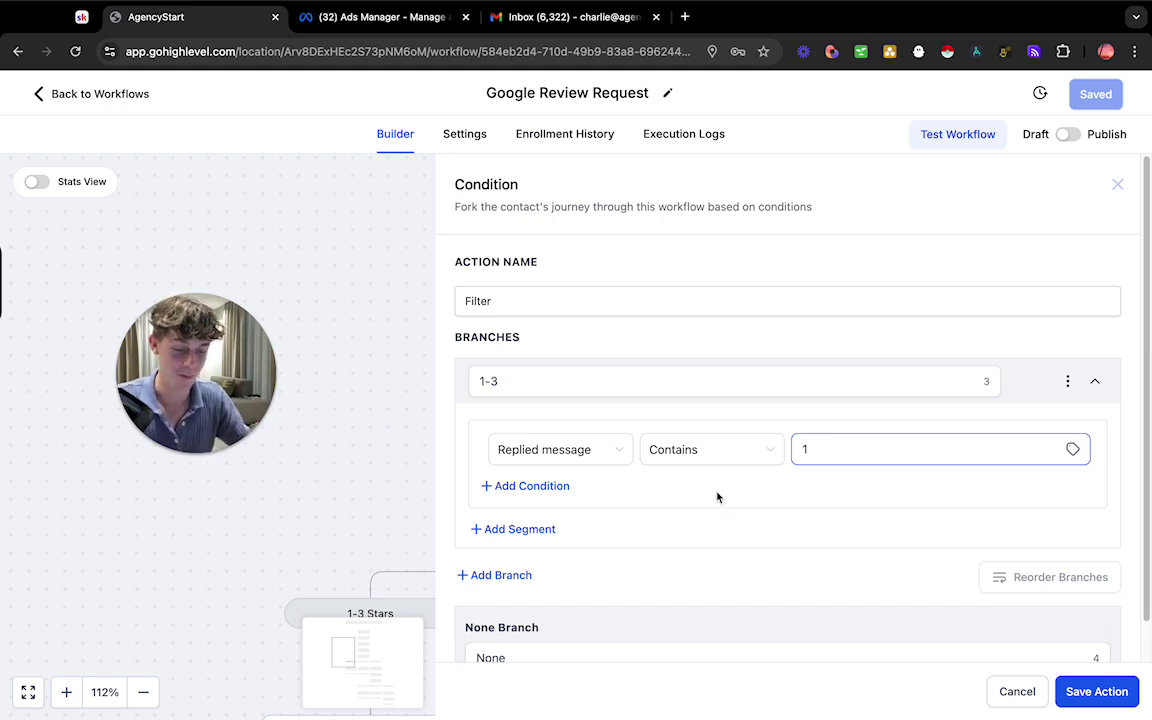
Add an OR condition to the 1-3 branch: Replied message contains 2
scroll(717, 497, down, 1)
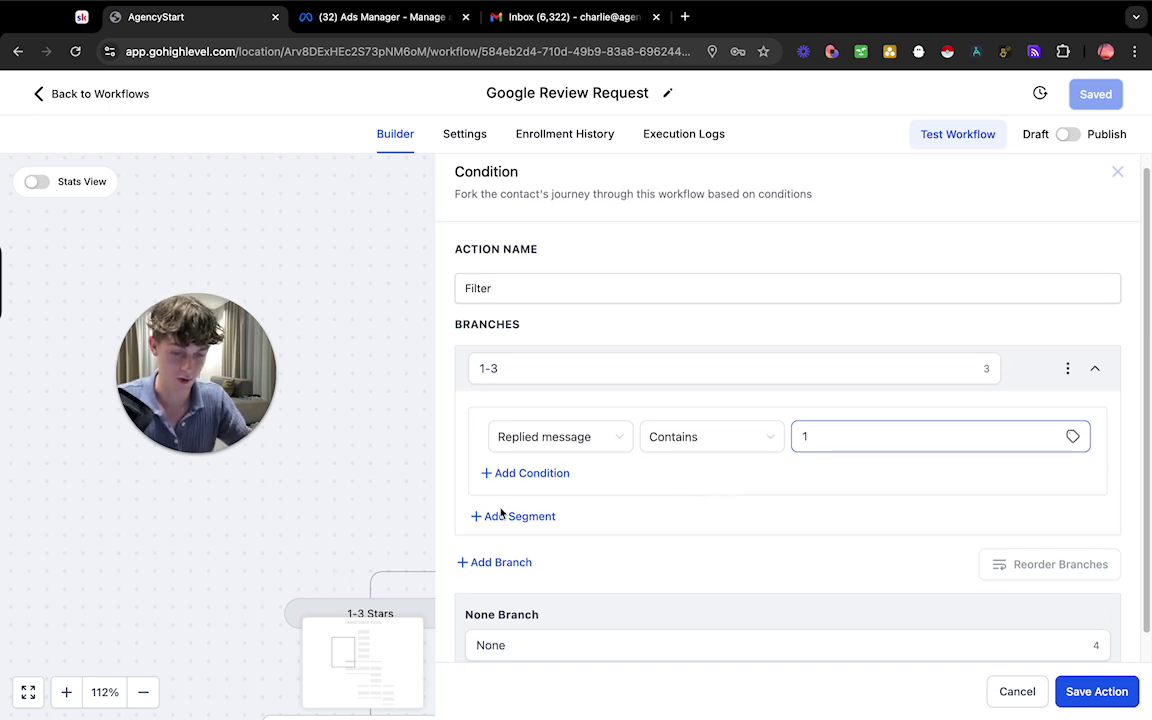
click(521, 476)
click(807, 498)
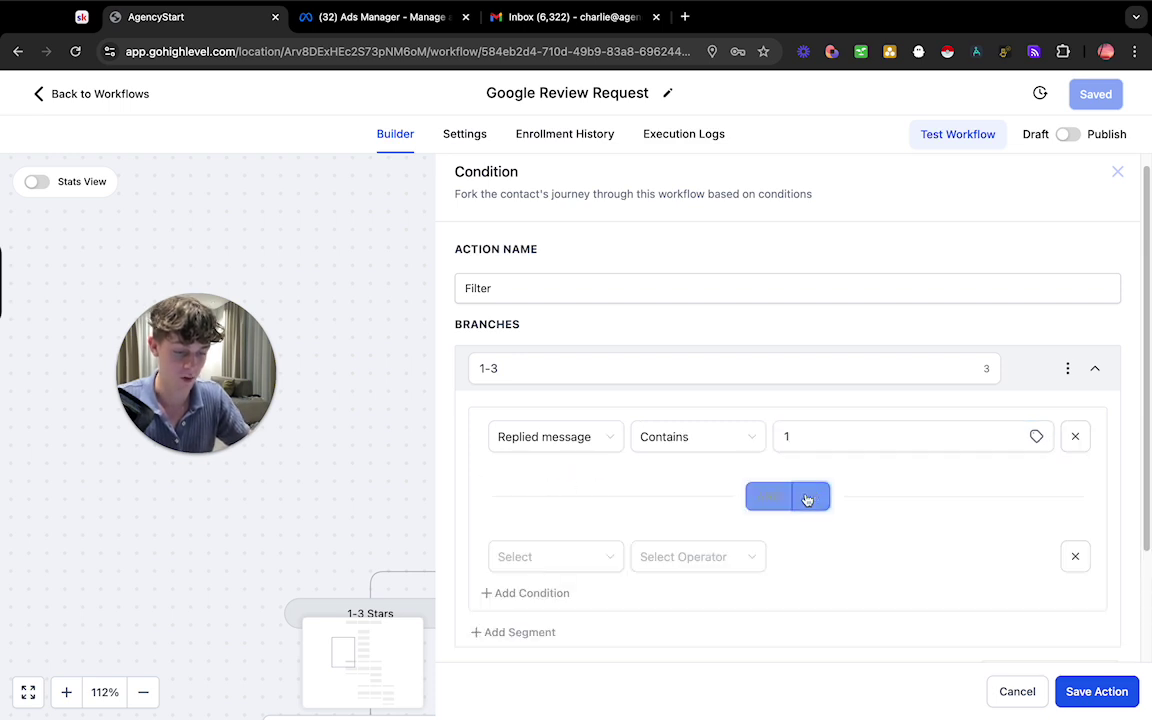
click(531, 570)
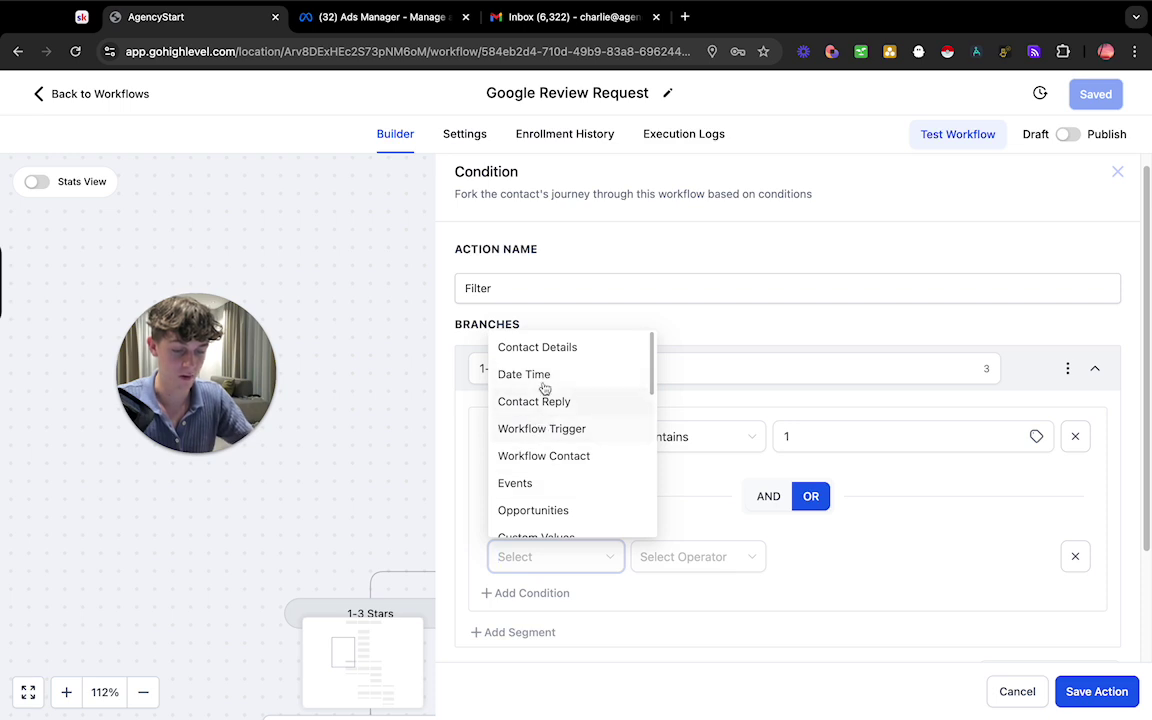
scroll(555, 413, down, 1)
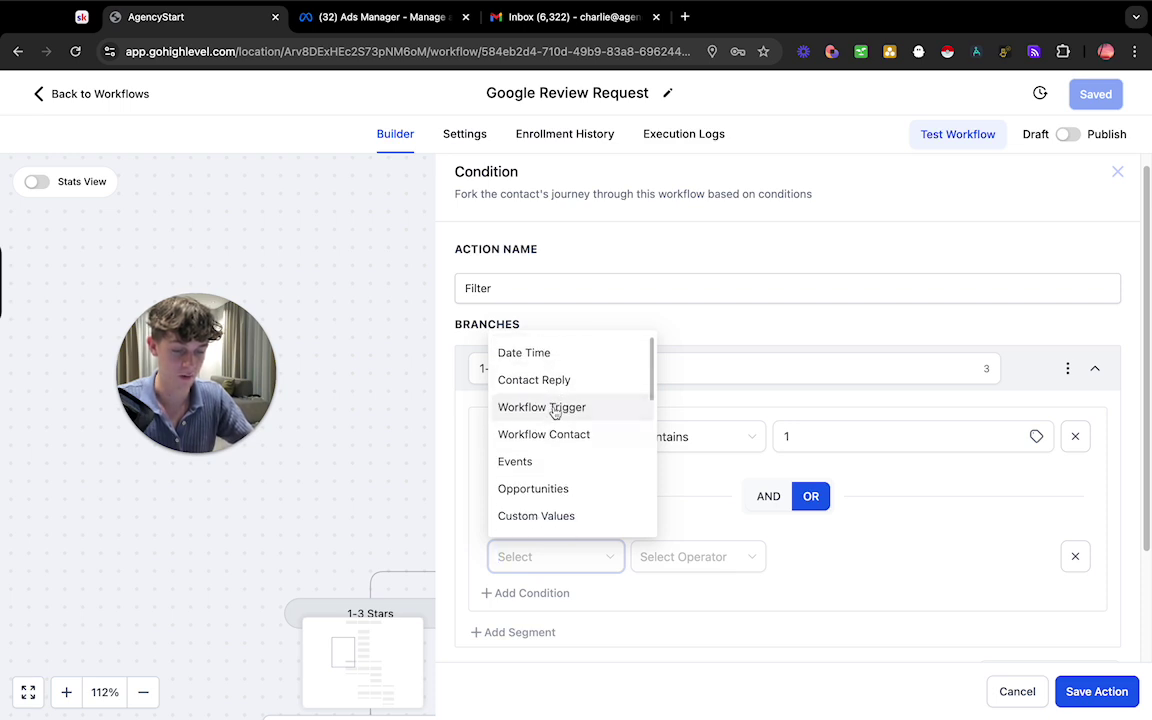
scroll(555, 410, up, 1)
click(549, 406)
click(560, 647)
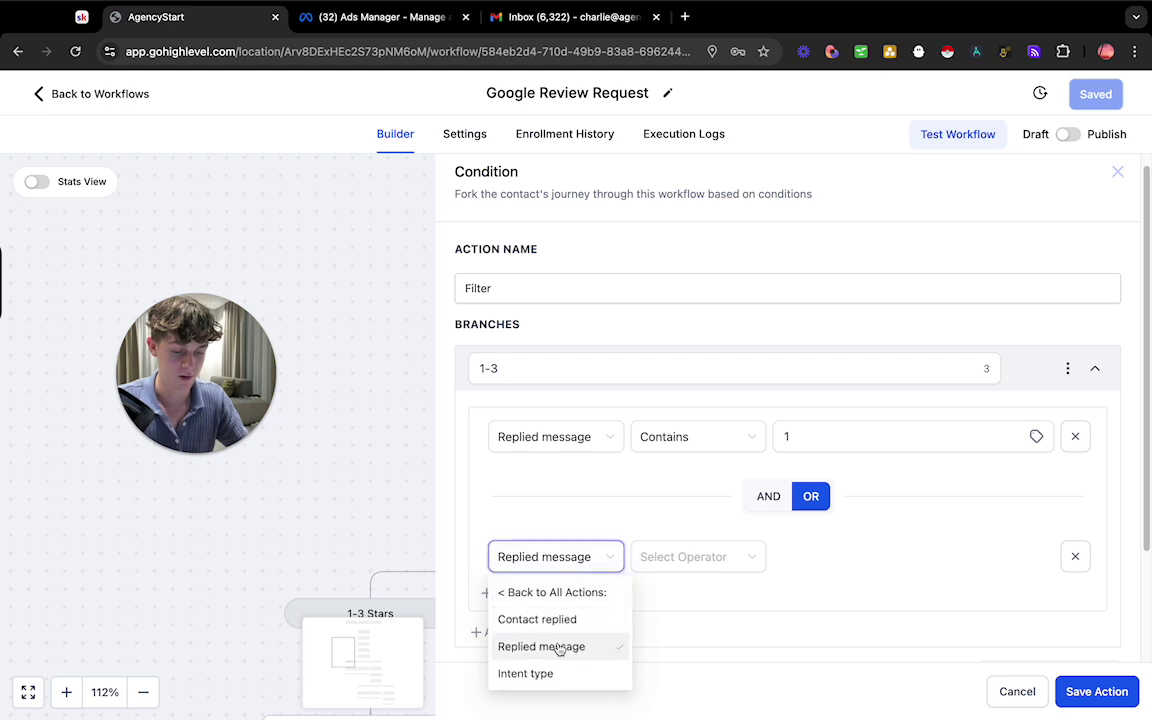
click(656, 560)
click(667, 437)
click(804, 547)
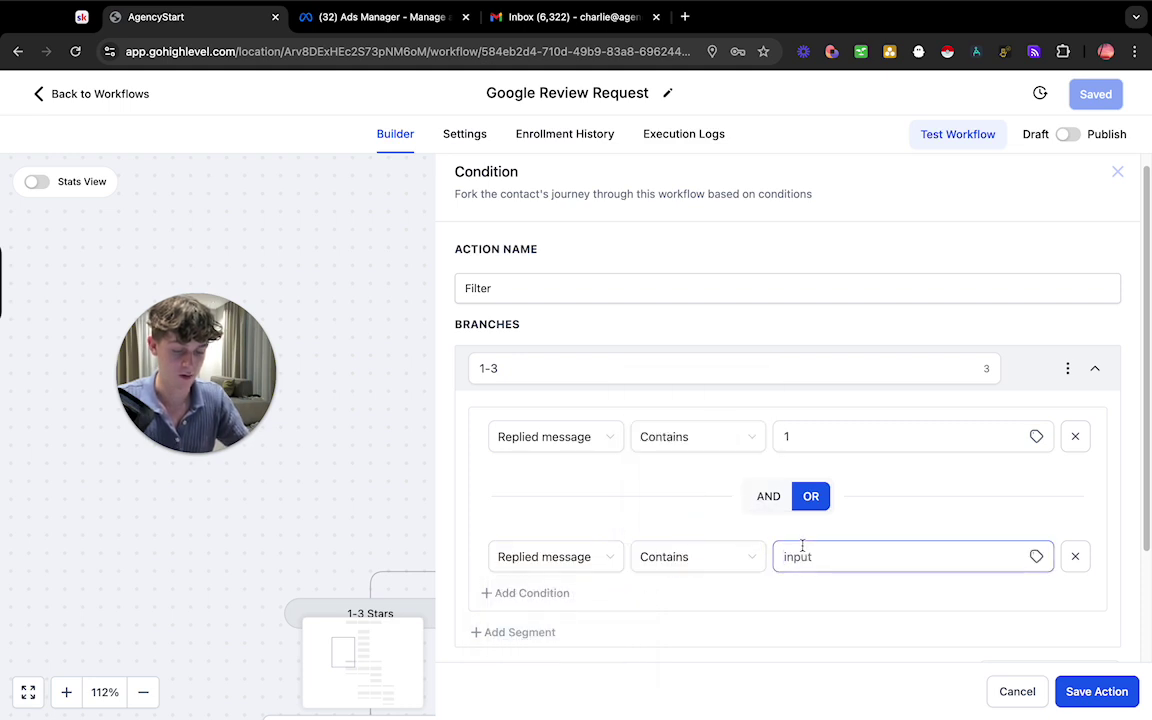
text(2)
scroll(590, 570, down, 1)
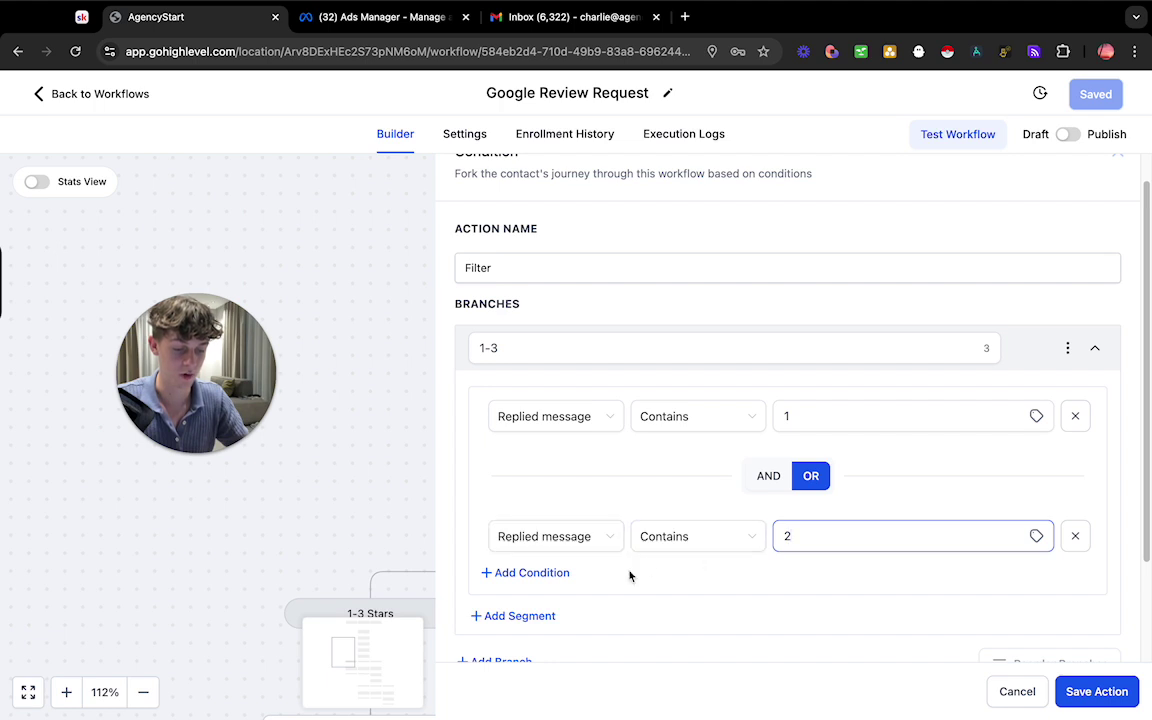
Close the new condition editor and open the existing Condition step
click(1016, 691)
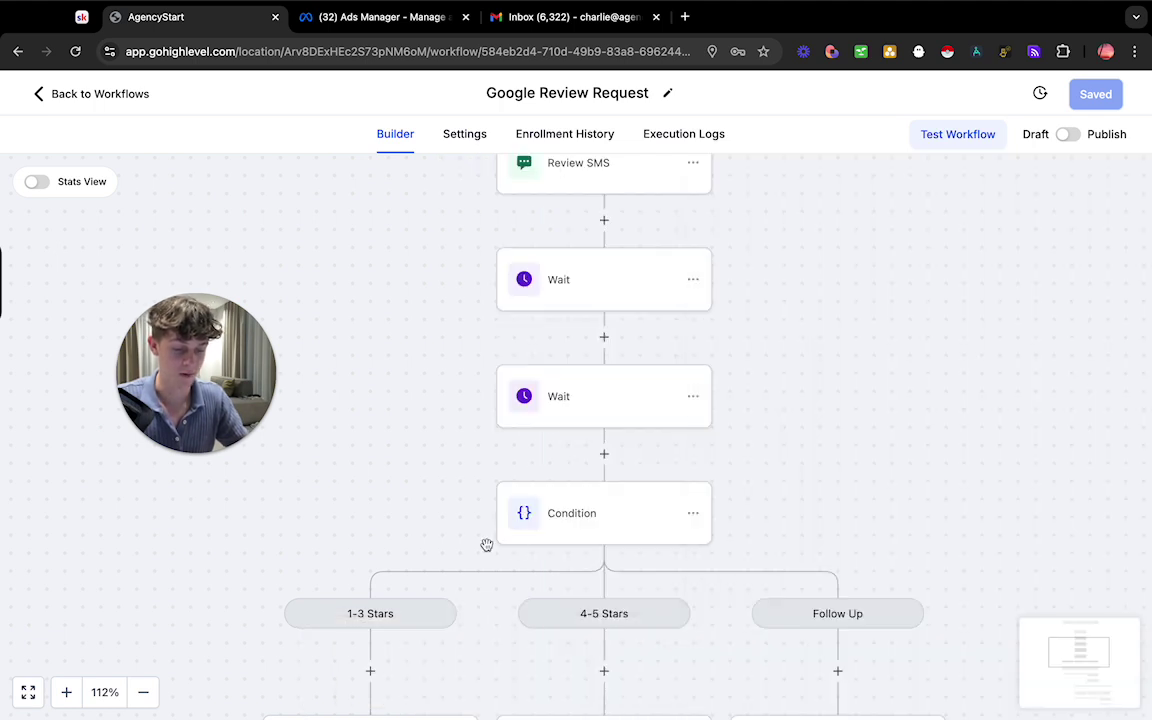
scroll(486, 545, down, 2)
click(580, 433)
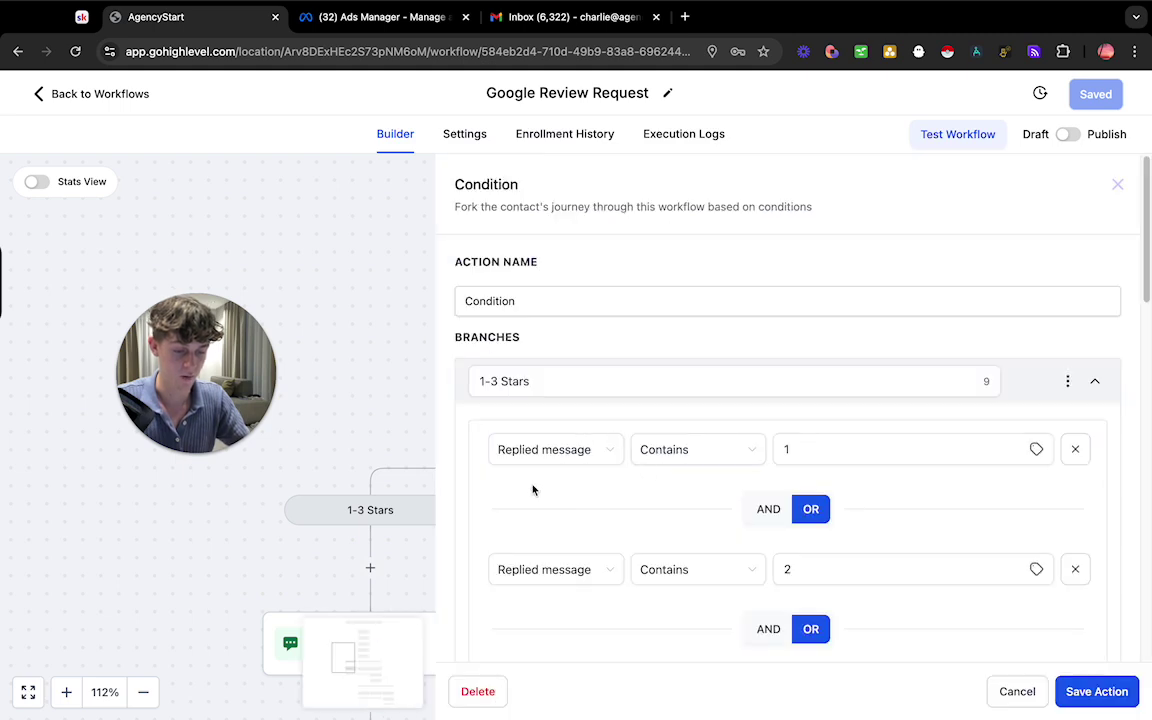
Scroll through the 1-3 Stars conditions down to the 'three' row, then close the settings
scroll(528, 480, down, 1)
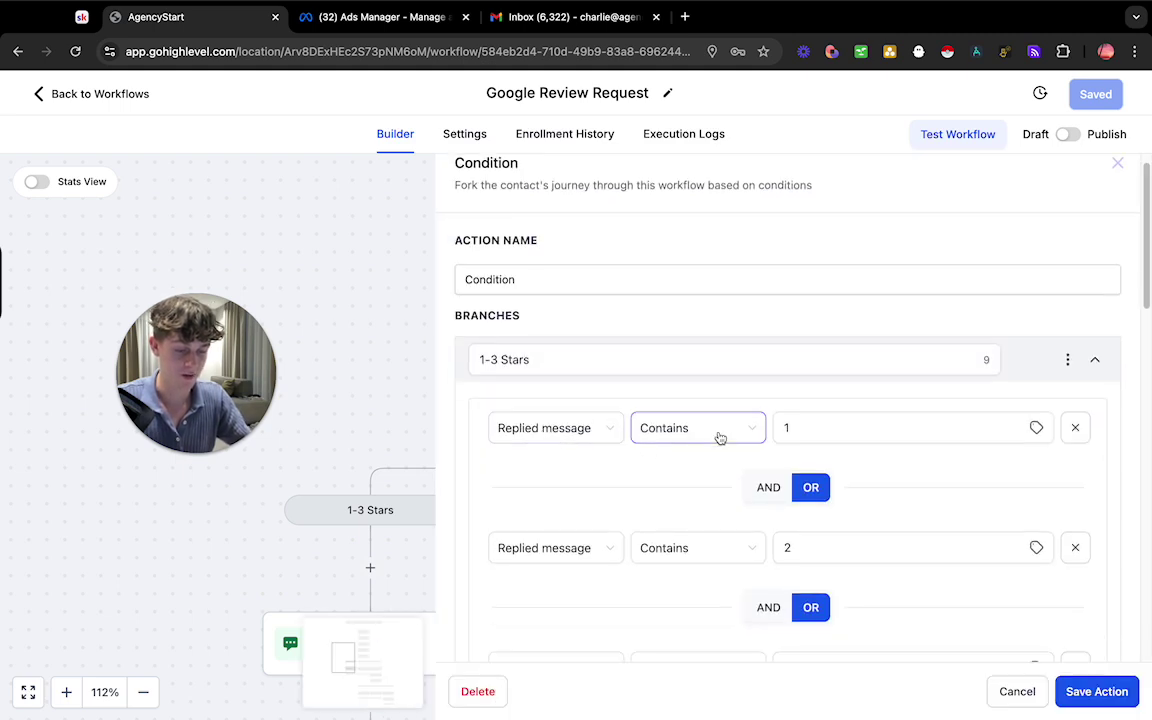
scroll(600, 530, down, 1)
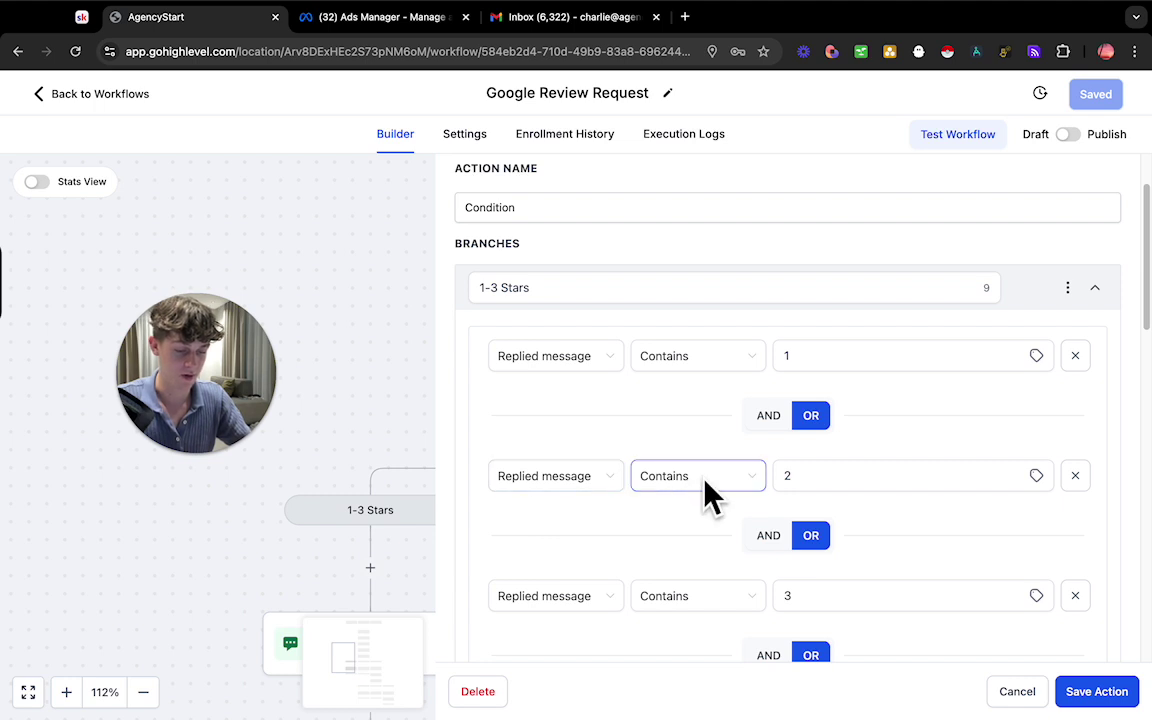
scroll(633, 540, down, 2)
scroll(680, 510, down, 2)
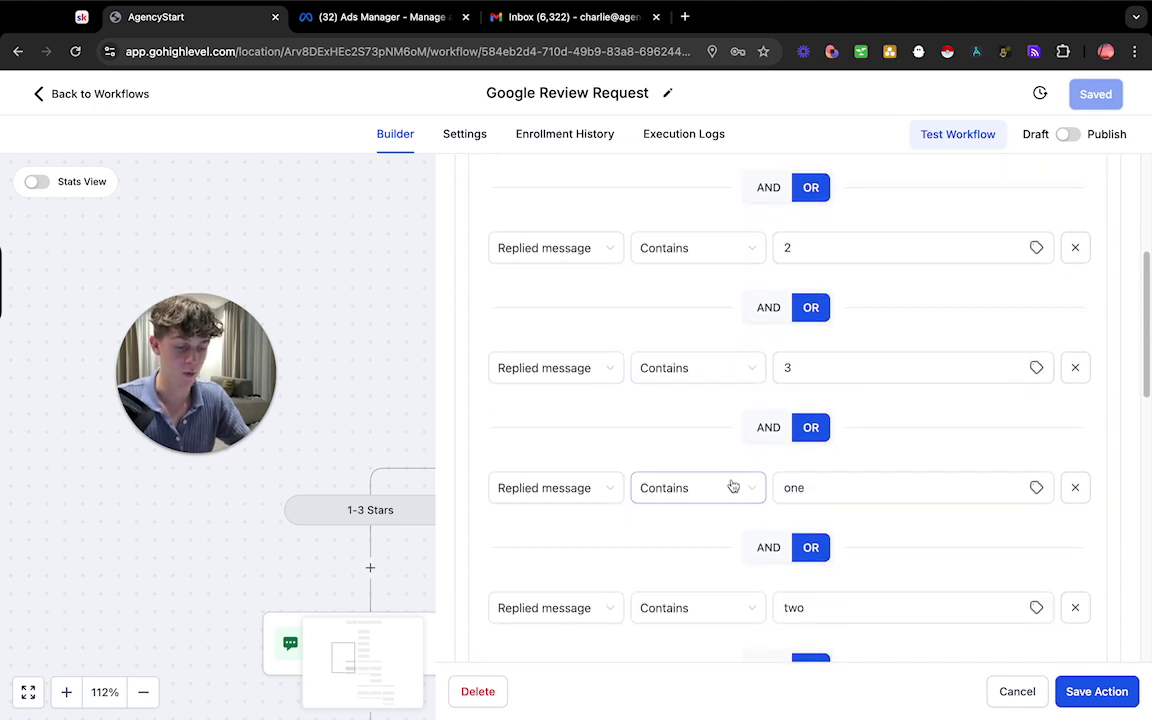
scroll(782, 571, down, 2)
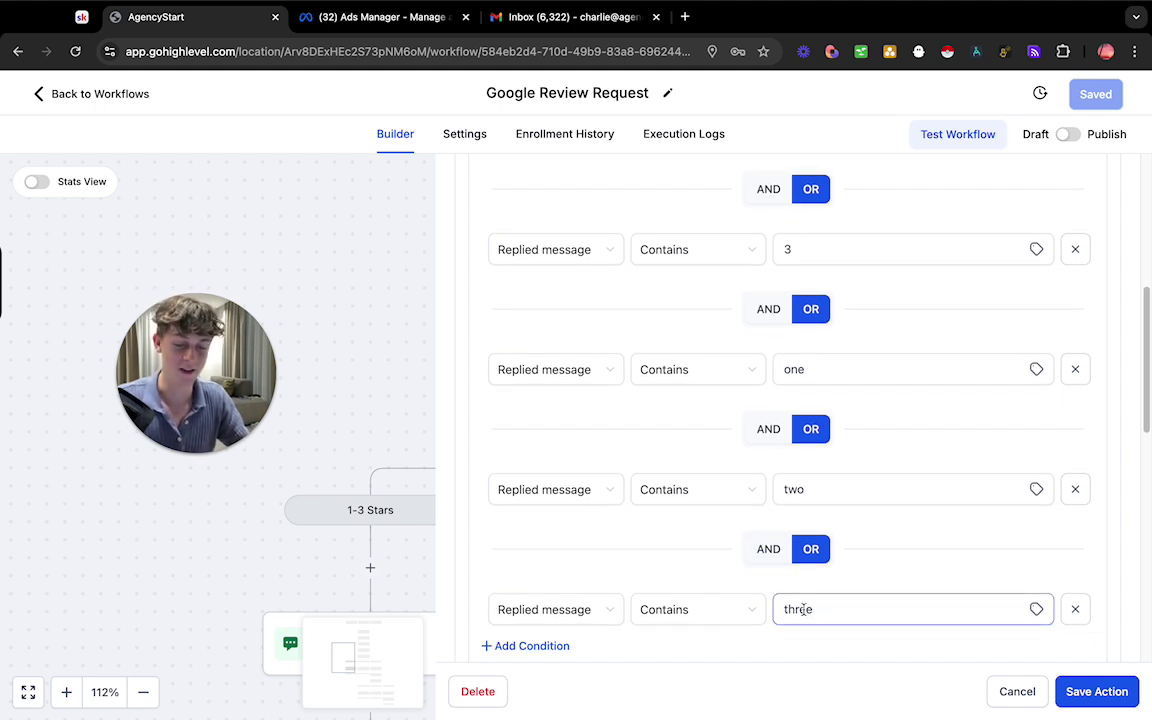
scroll(779, 601, down, 1)
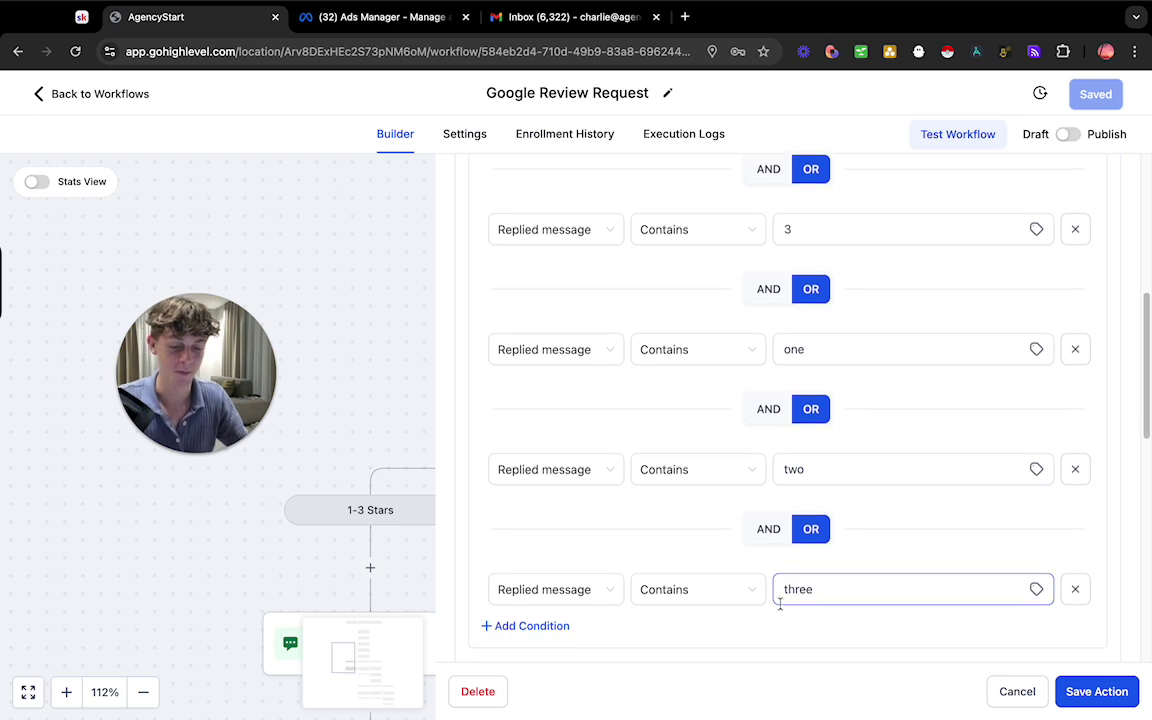
scroll(700, 585, down, 1)
scroll(699, 581, down, 2)
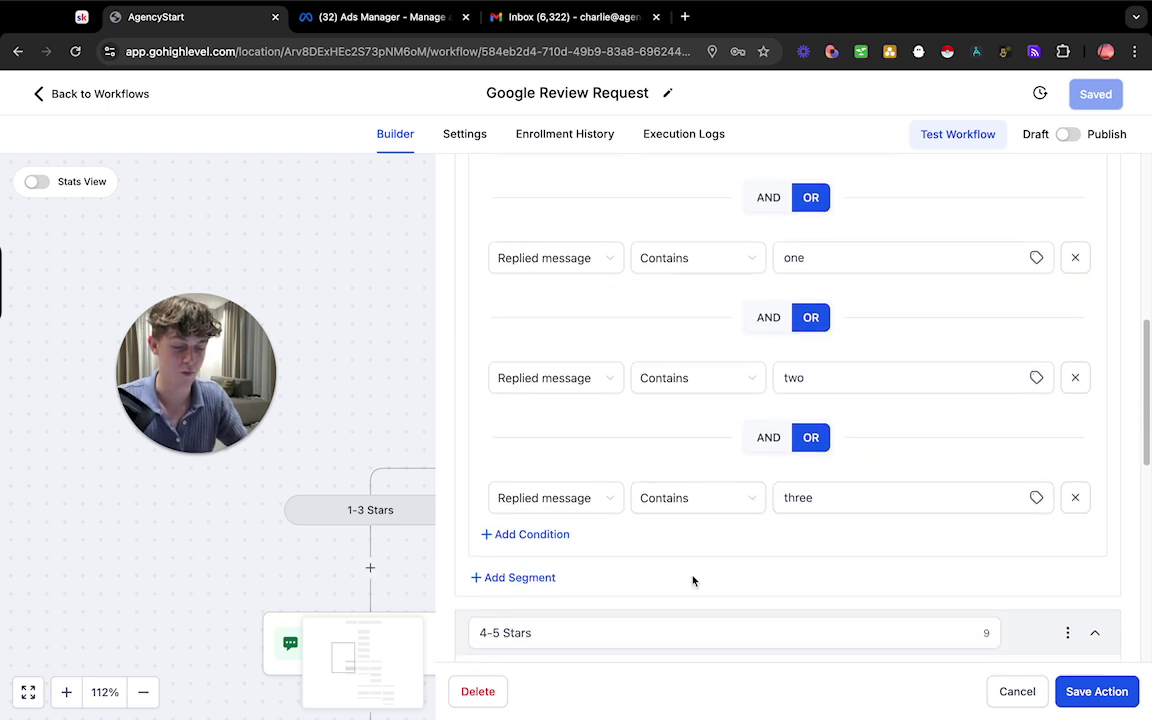
scroll(689, 581, up, 9)
drag(460, 346, 555, 342)
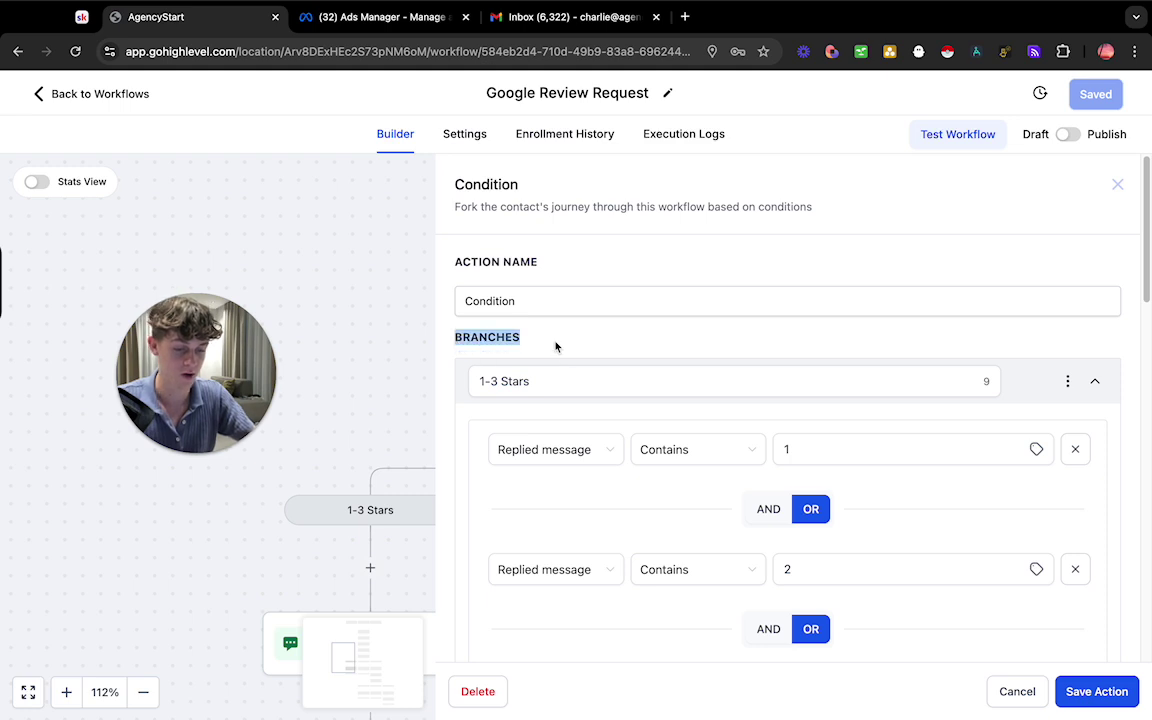
click(365, 362)
scroll(370, 568, down, 1)
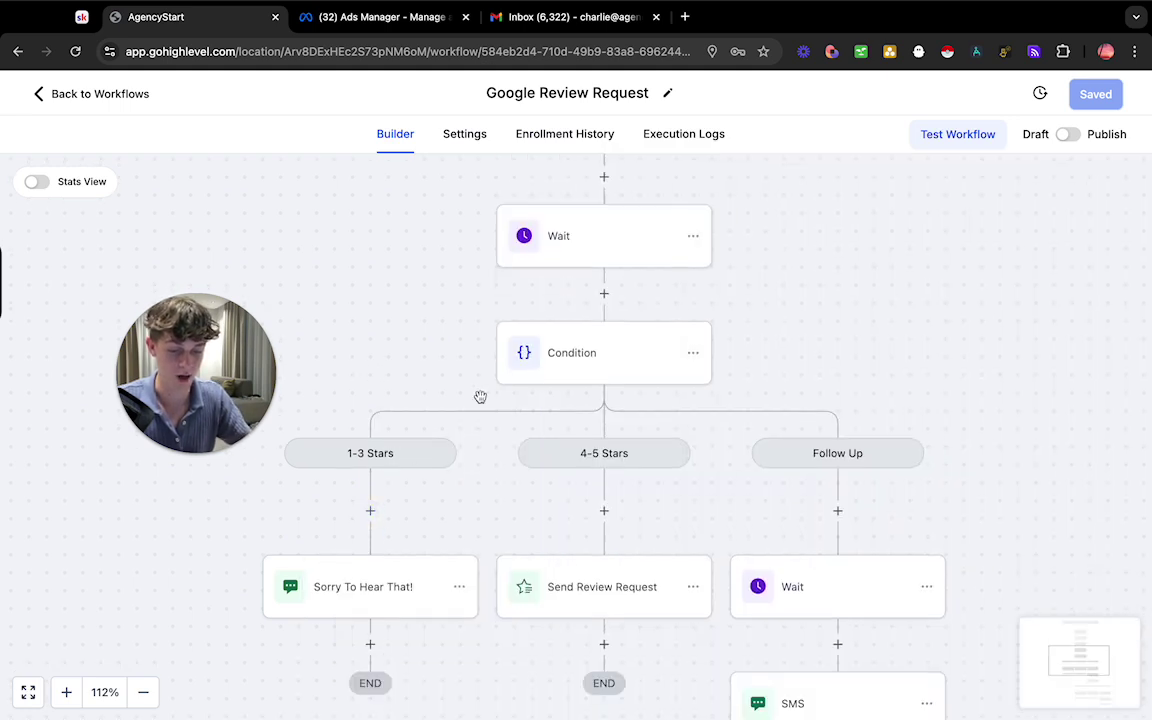
click(358, 582)
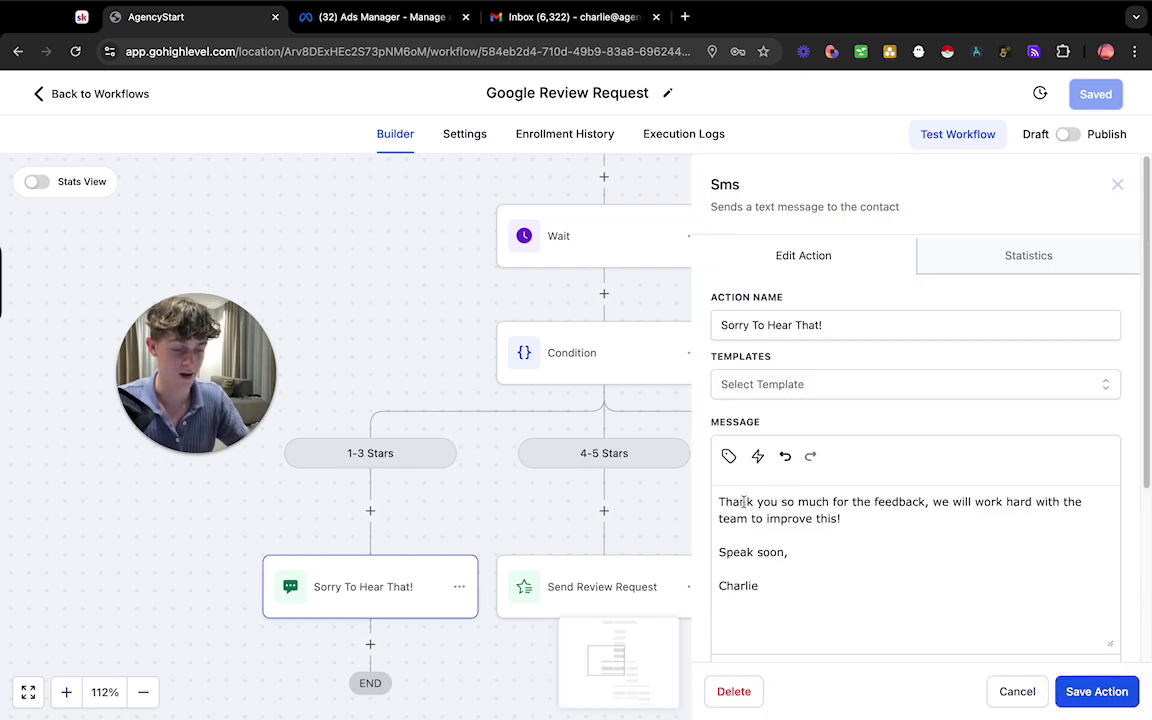
drag(719, 502, 1038, 505)
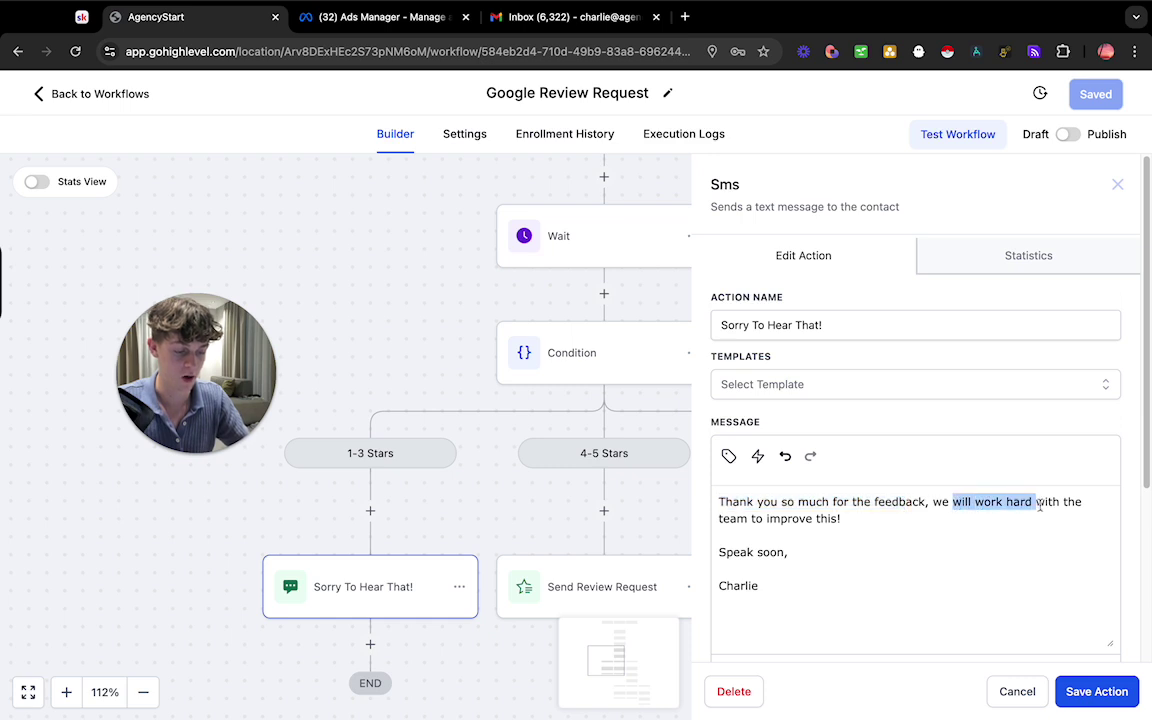
click(810, 523)
drag(721, 549, 760, 585)
click(1010, 689)
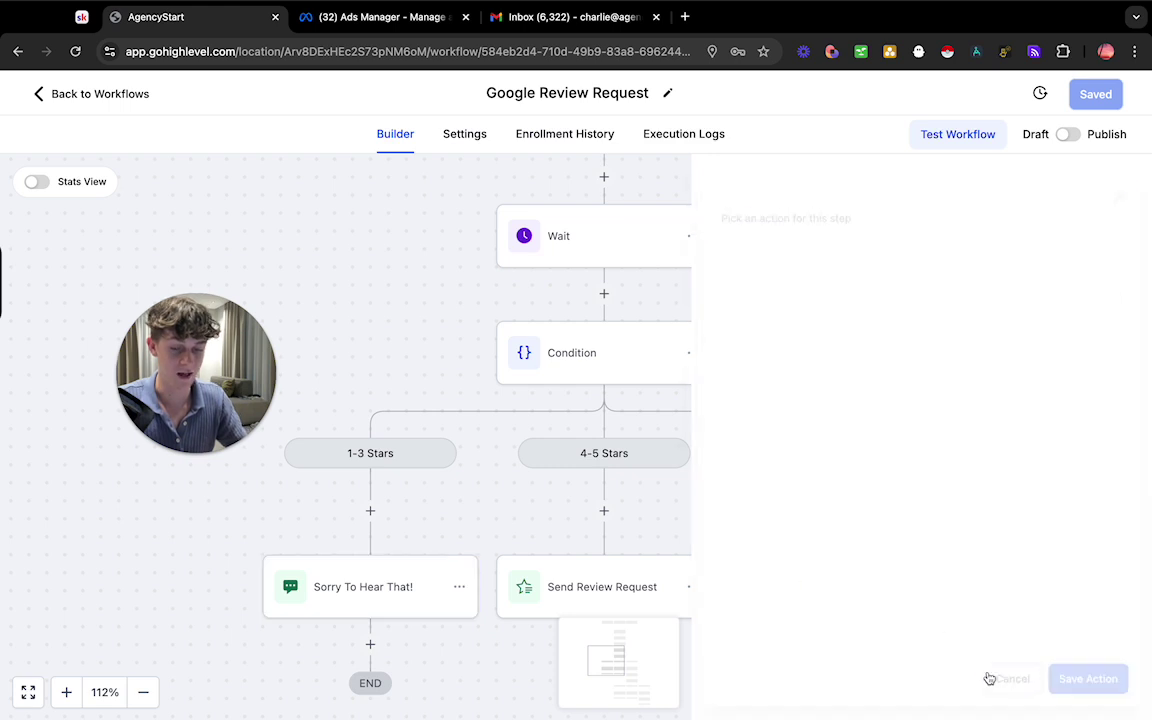
click(370, 510)
text(send)
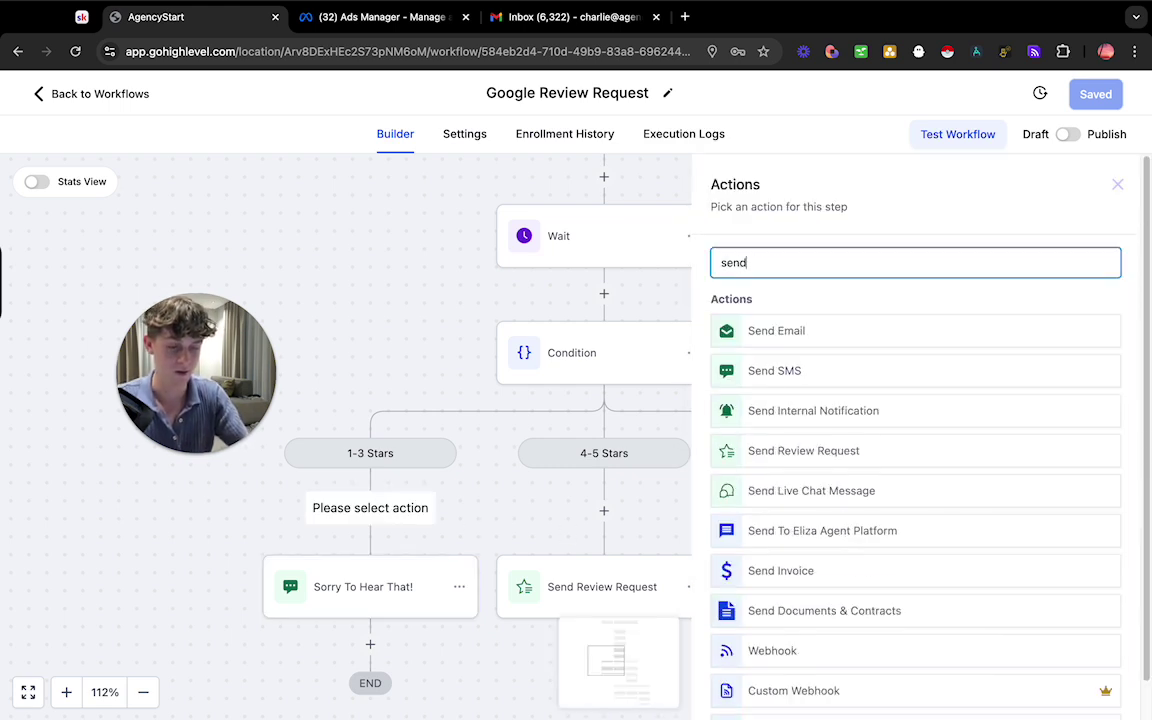
click(779, 372)
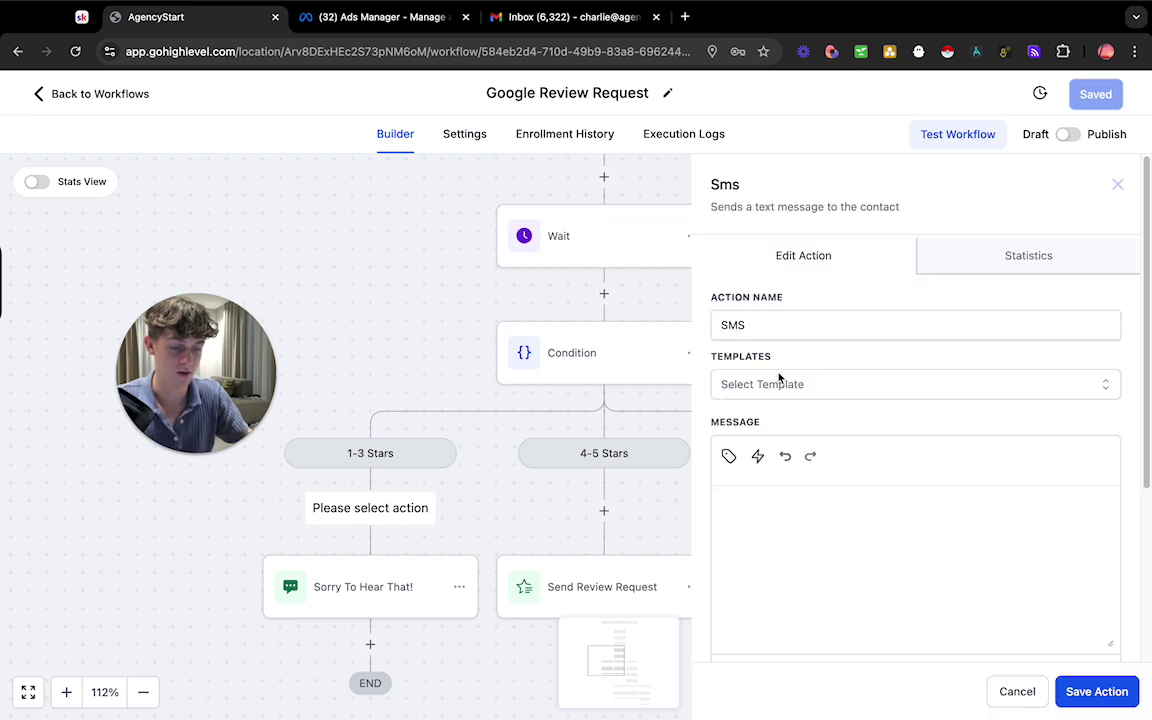
Dismiss the new SMS step and open the Condition's 4-5 Stars branch
key(Escape)
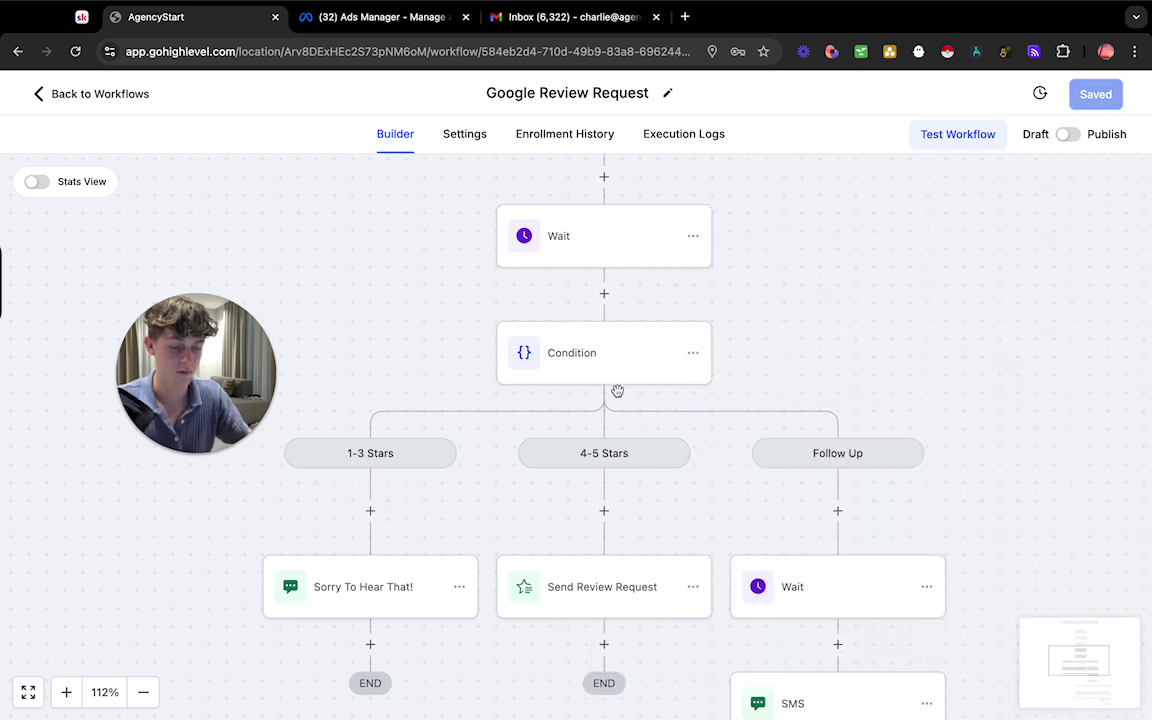
click(603, 360)
scroll(617, 405, down, 10)
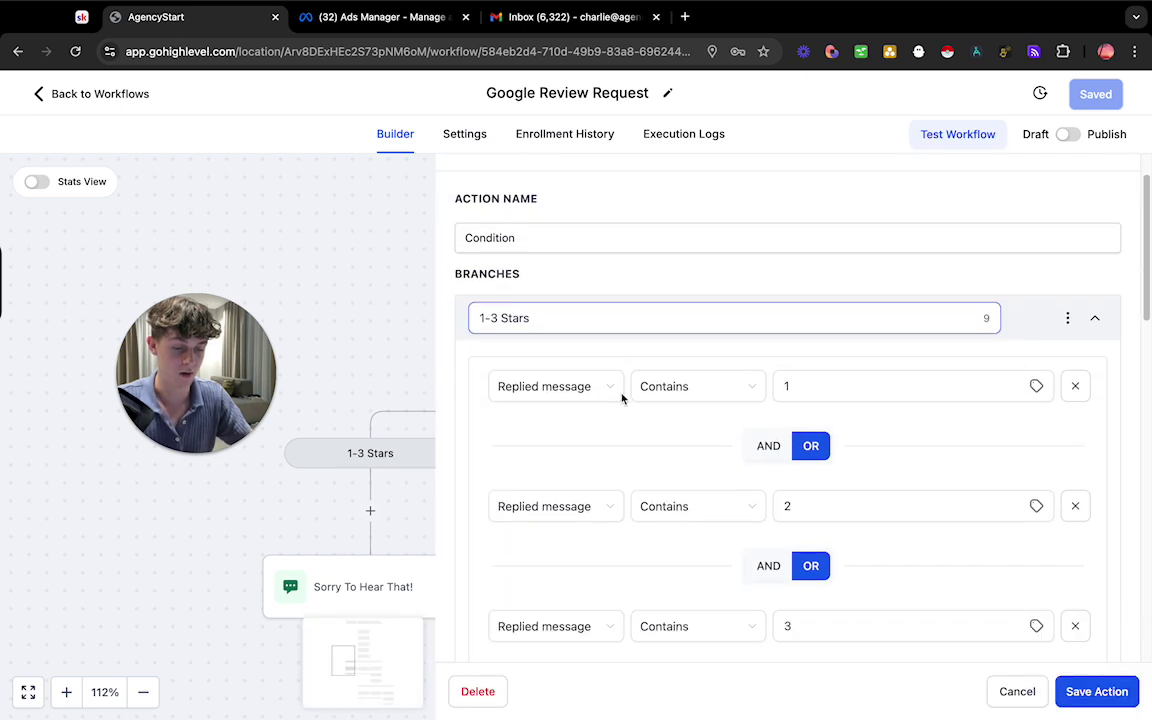
click(507, 422)
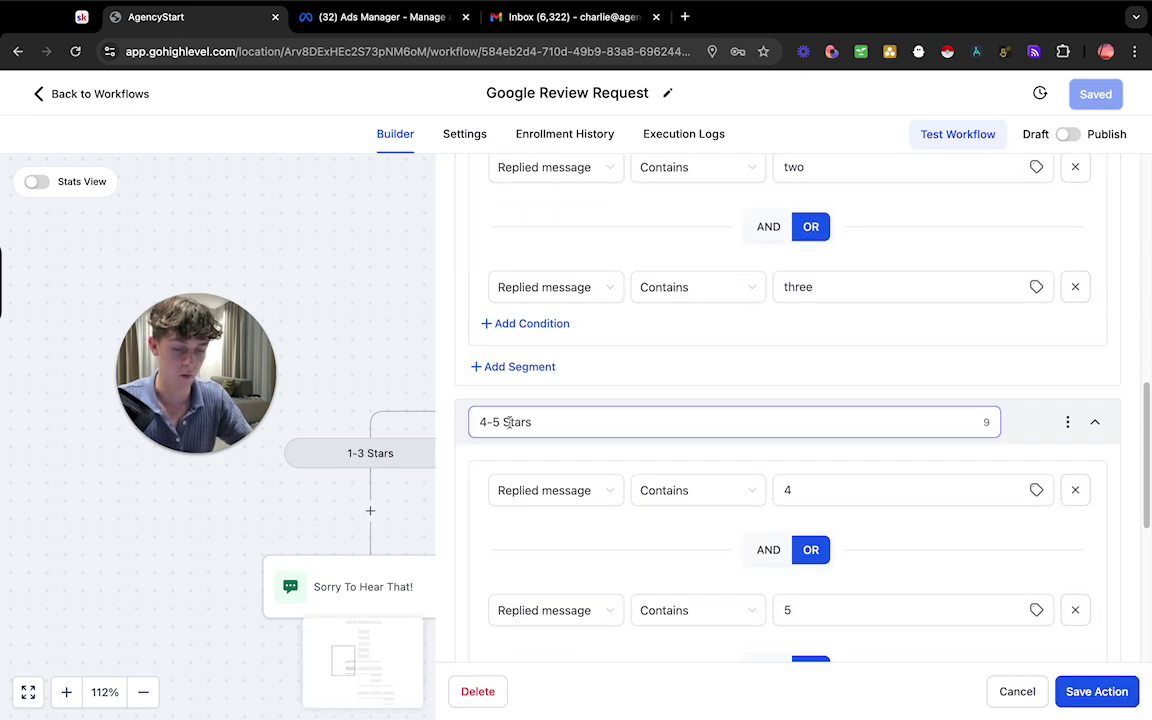
scroll(509, 424, down, 2)
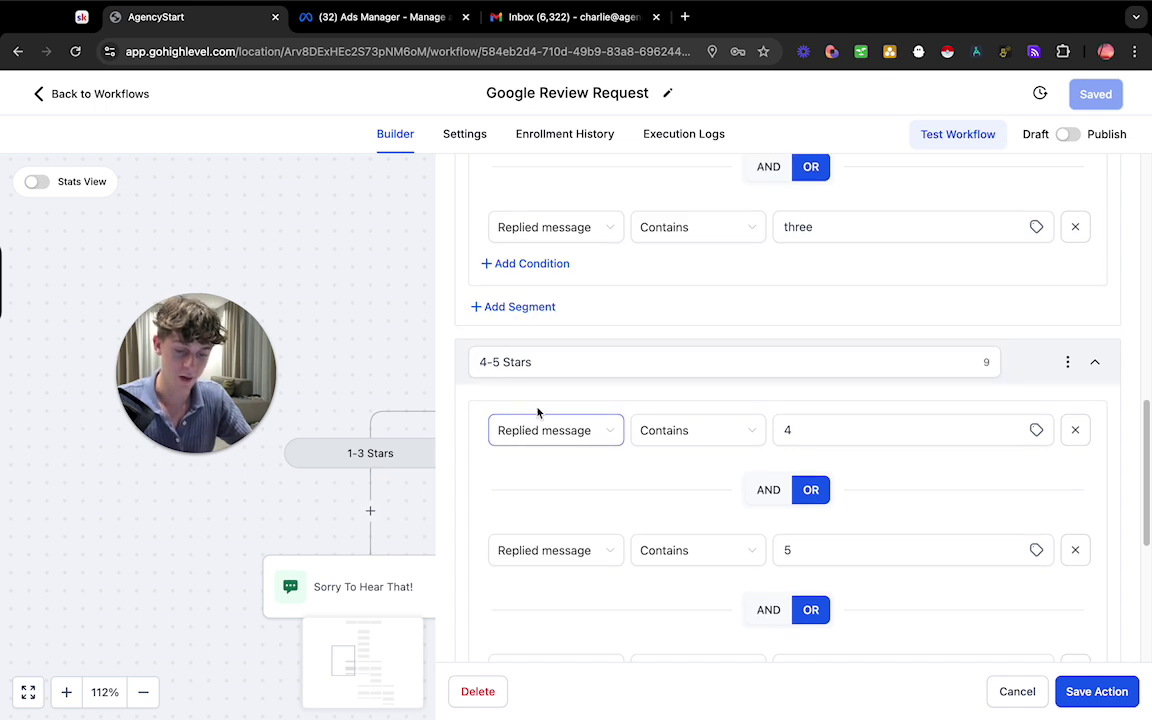
Set the first 4-5 Stars condition to Replied message contains 4 and save the action
click(546, 436)
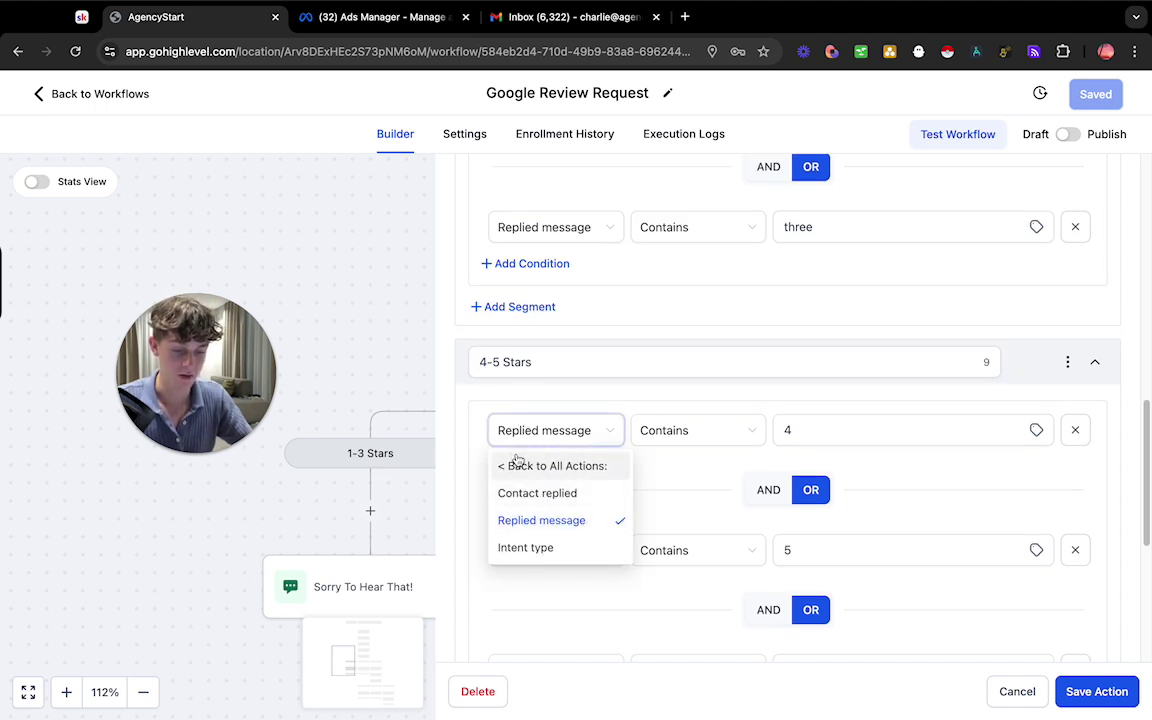
click(525, 467)
click(540, 440)
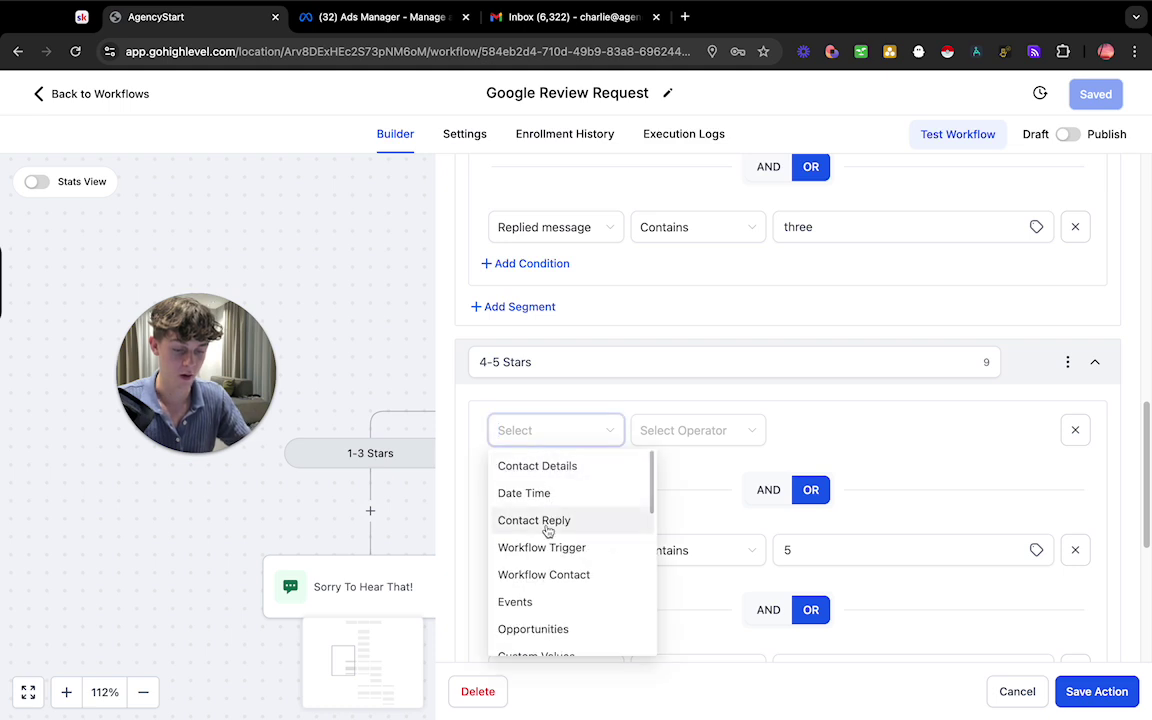
click(549, 521)
click(550, 521)
click(663, 432)
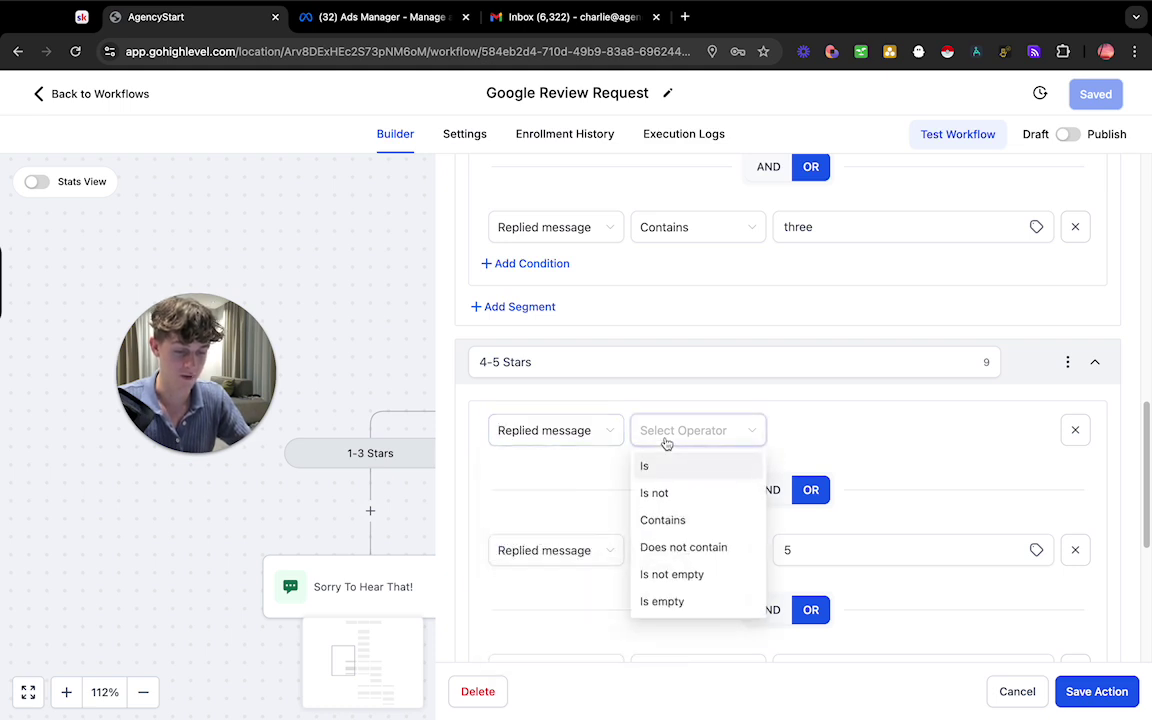
click(664, 519)
click(820, 432)
text(4)
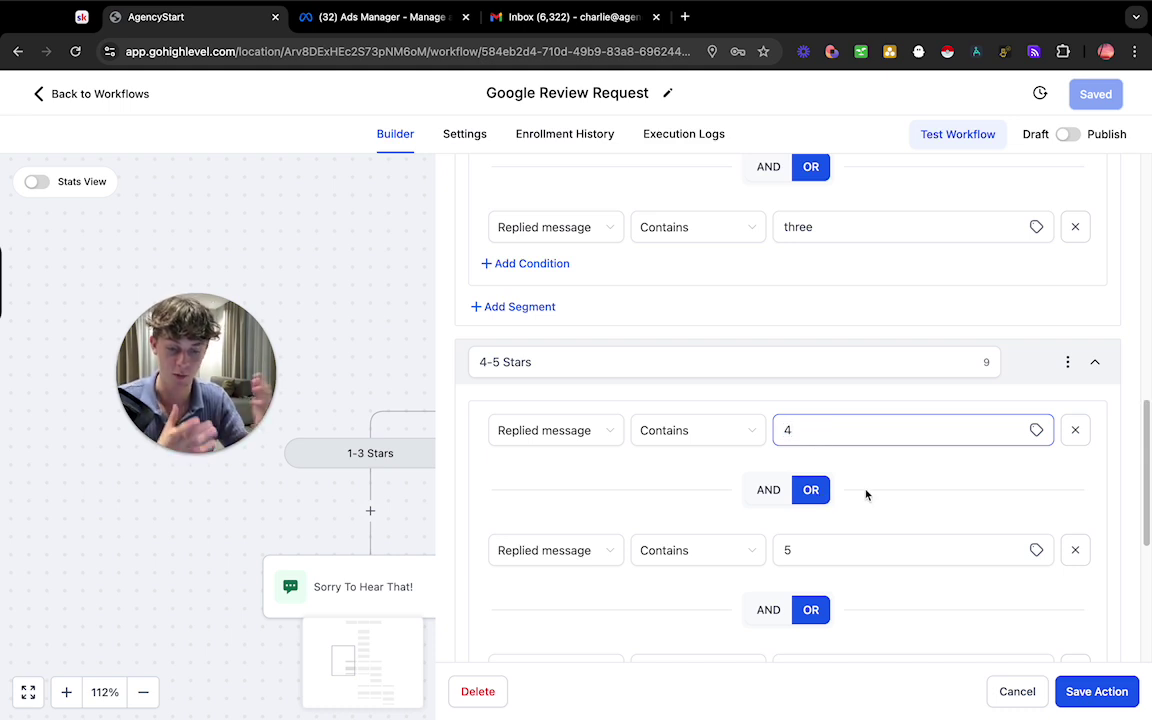
click(1092, 690)
scroll(599, 327, up, 5)
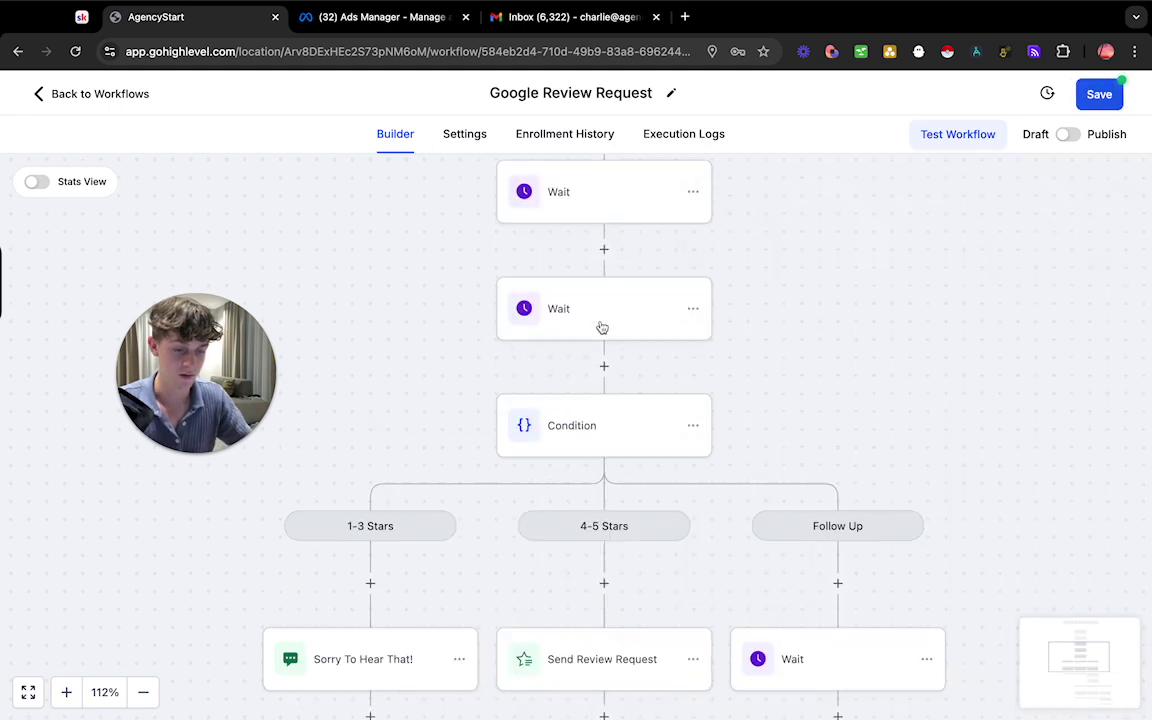
scroll(545, 450, down, 3)
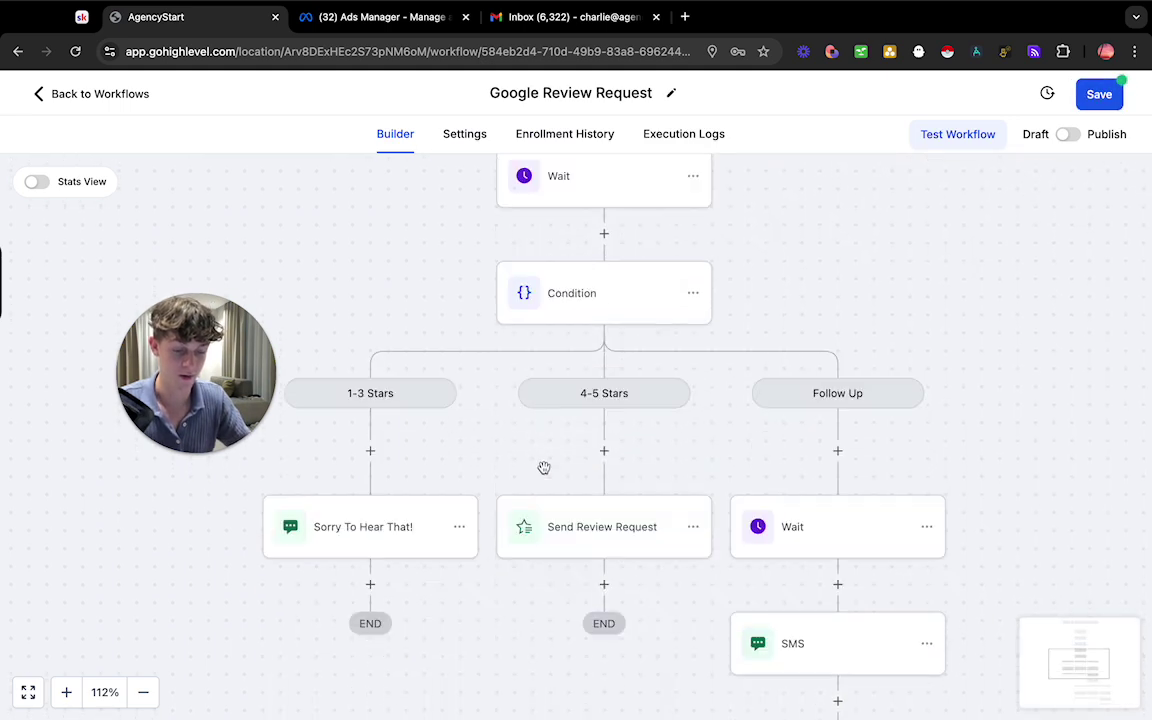
click(616, 535)
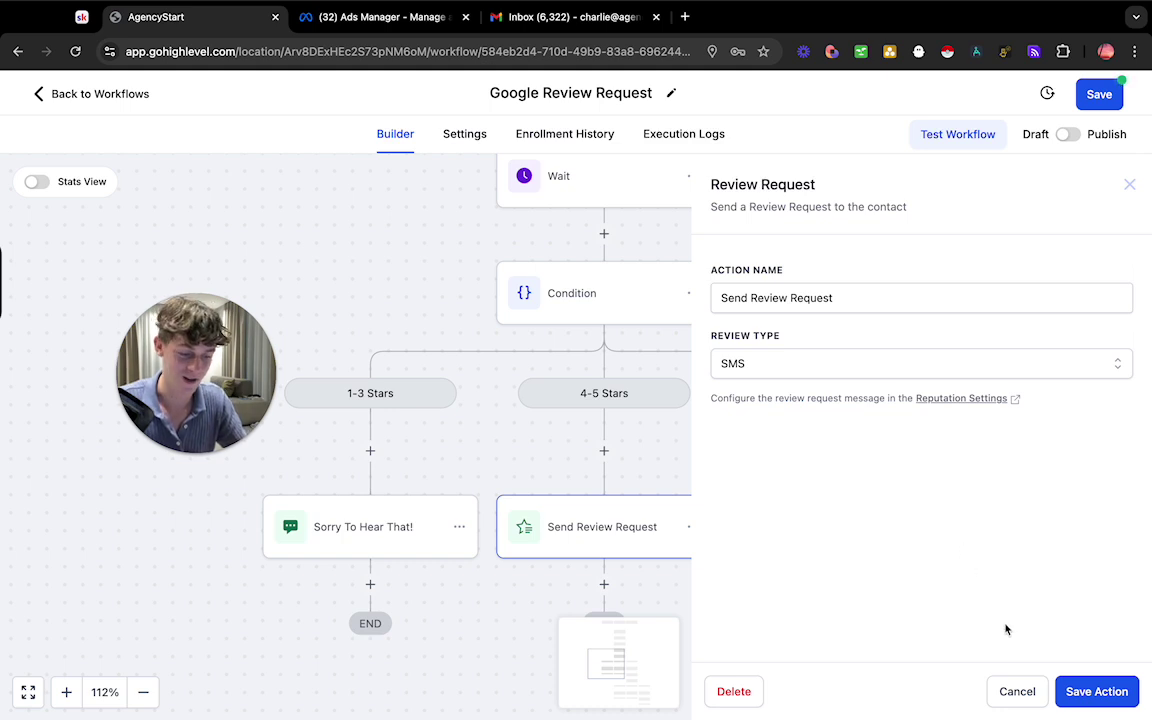
click(1017, 690)
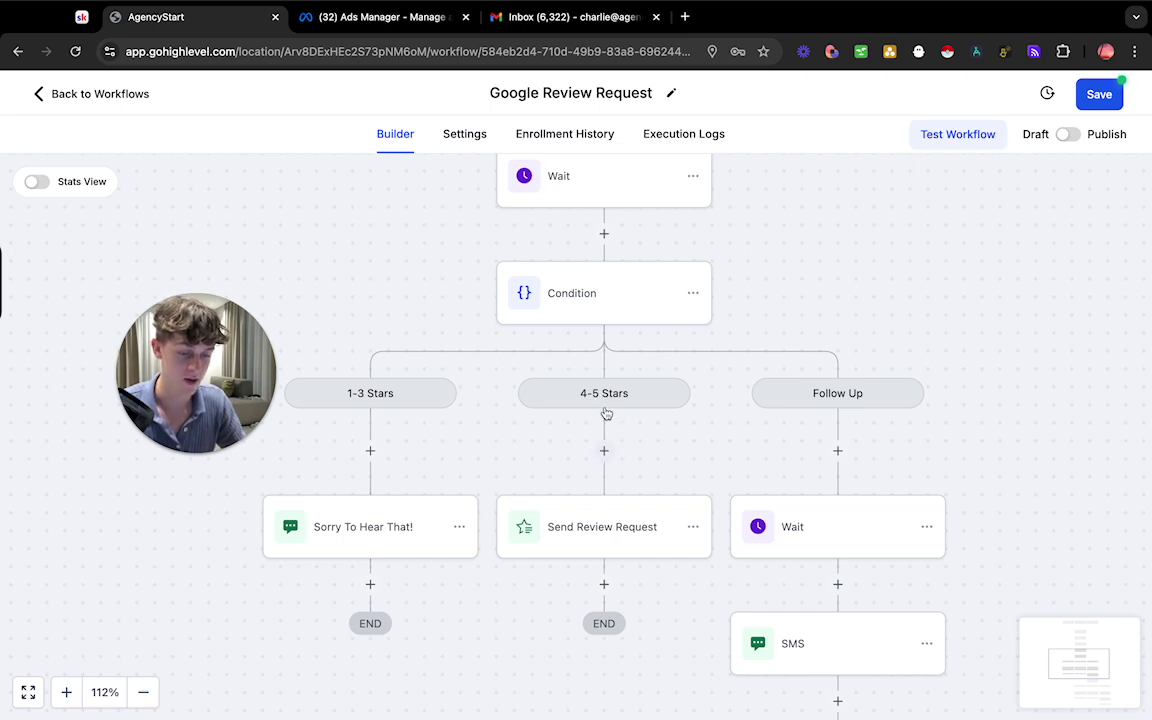
Review the Condition step's None Branch, then close its settings
scroll(612, 427, up, 1)
click(558, 292)
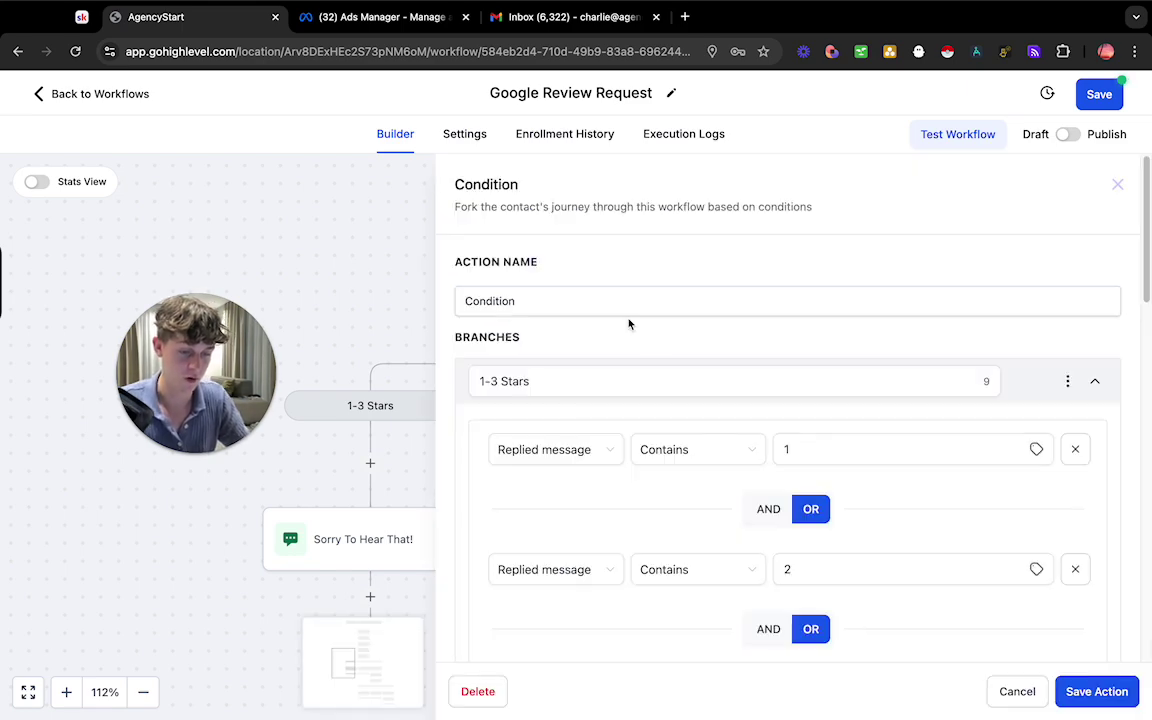
scroll(651, 444, down, 5)
scroll(651, 444, down, 6)
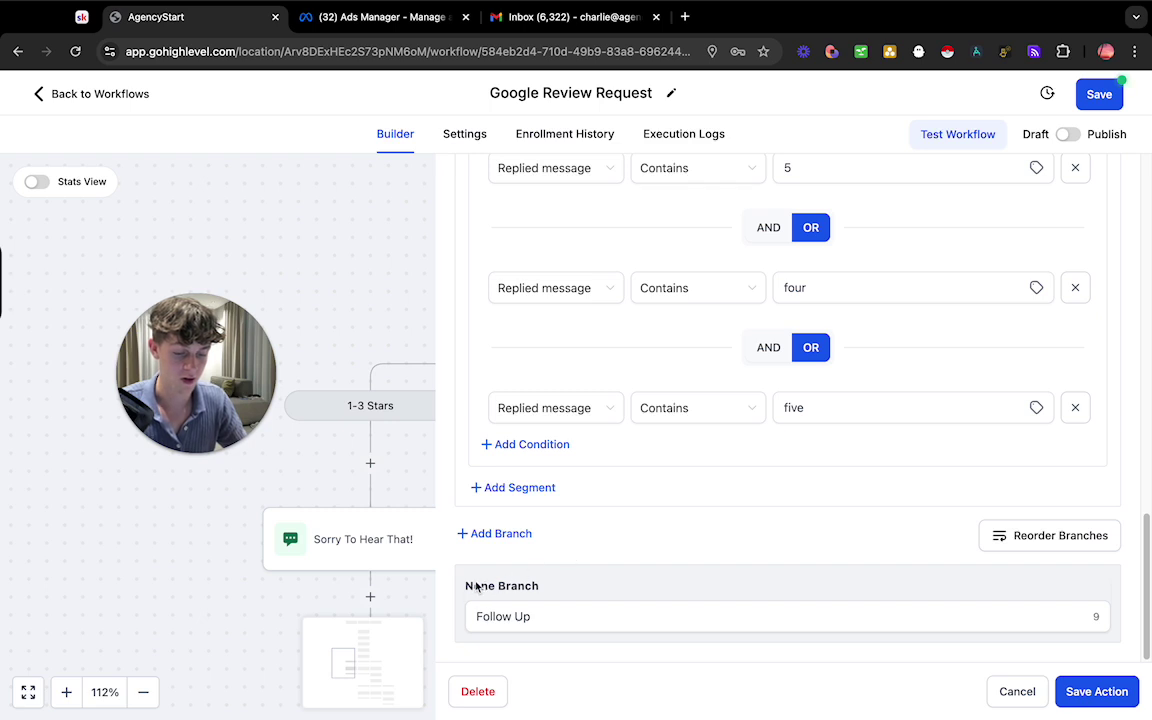
drag(466, 587, 522, 592)
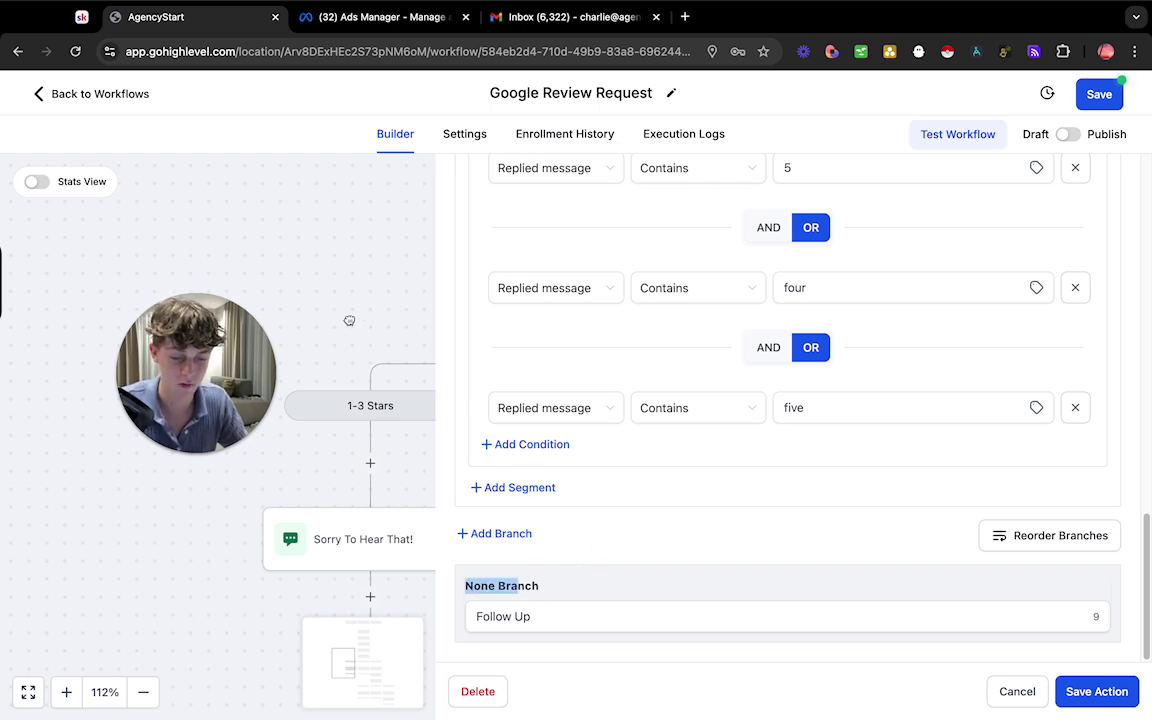
click(315, 292)
Check the Follow Up wait and read the follow-up SMS text, closing it unchanged
scroll(740, 482, down, 1)
click(812, 480)
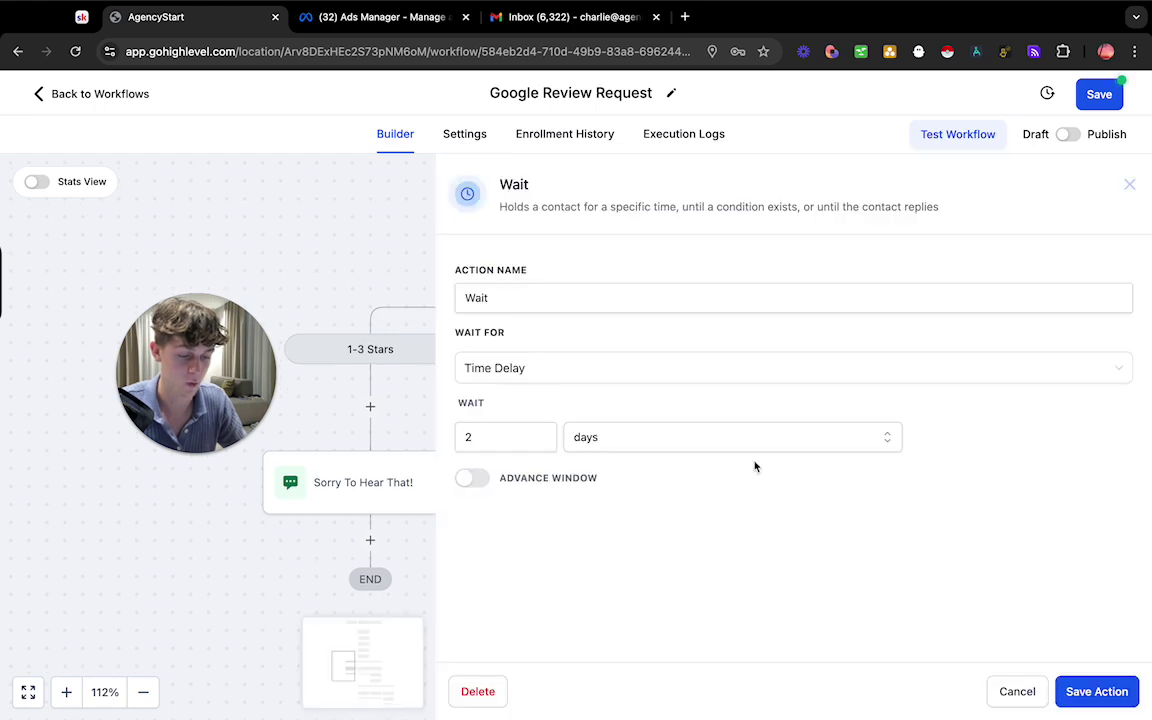
click(424, 413)
scroll(743, 504, down, 1)
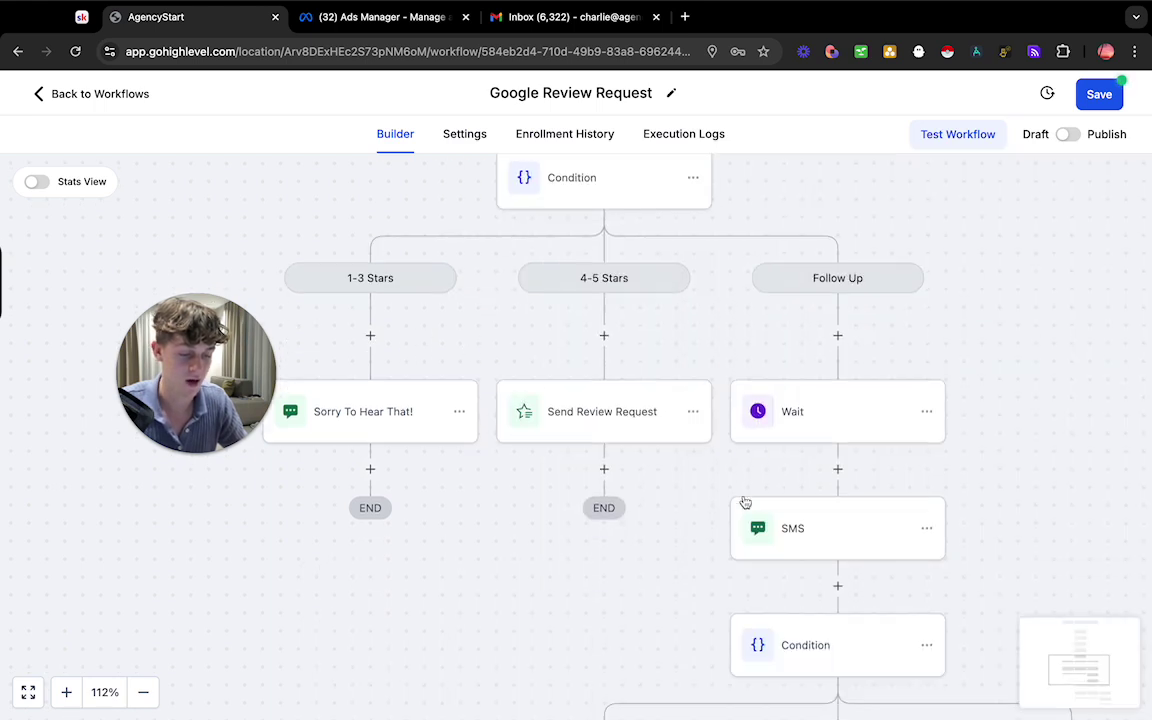
click(854, 532)
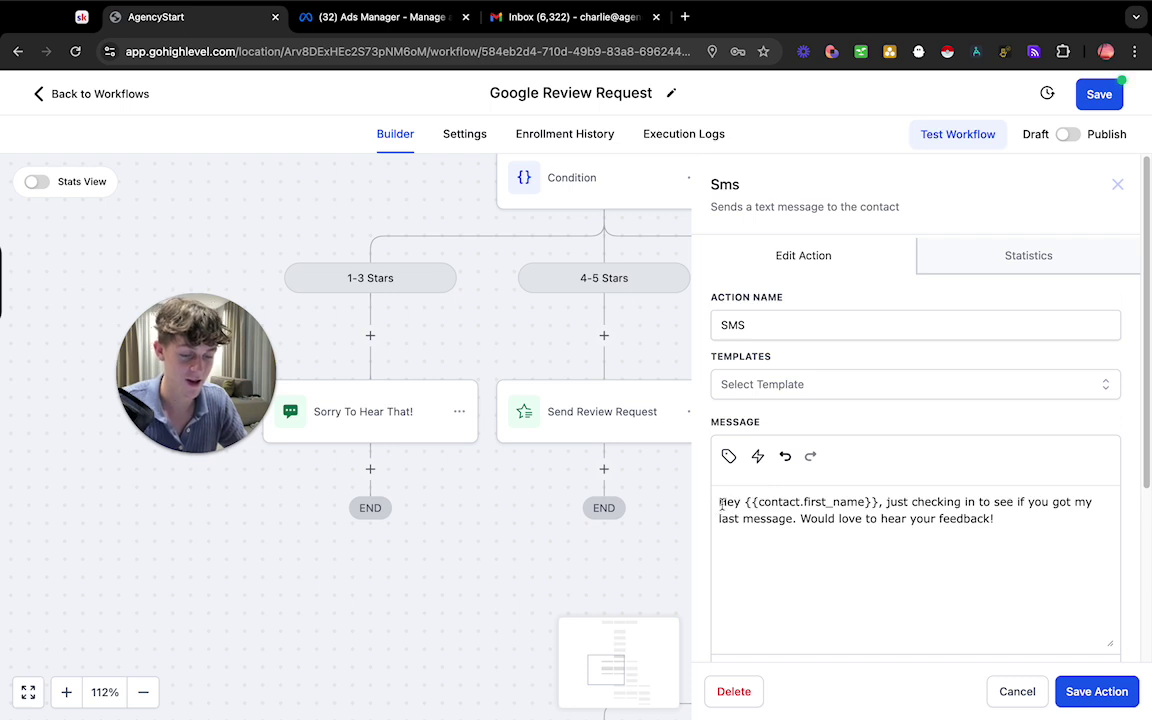
drag(720, 503, 1036, 512)
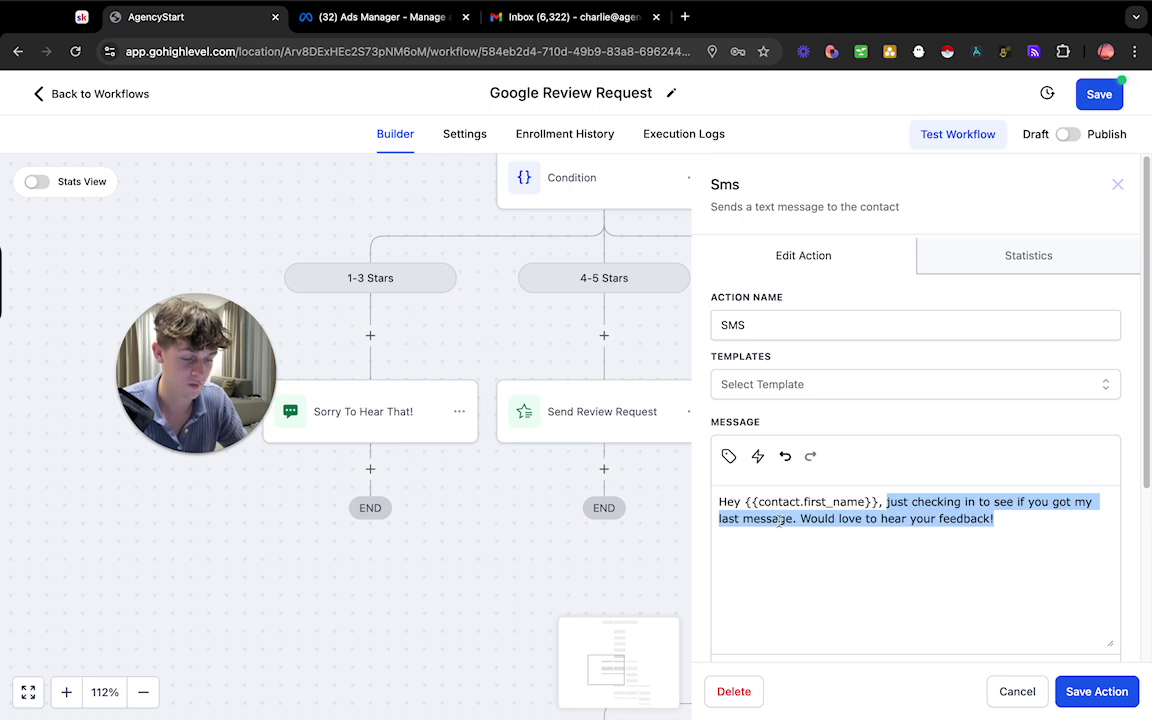
drag(797, 519, 995, 521)
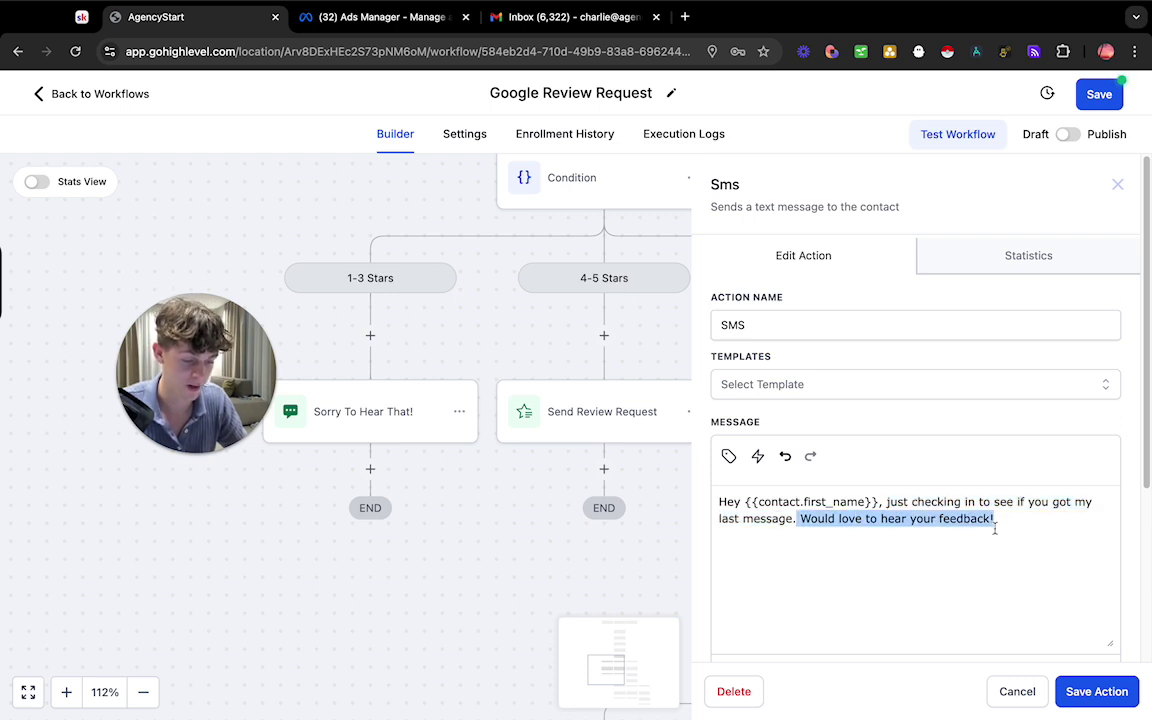
click(995, 521)
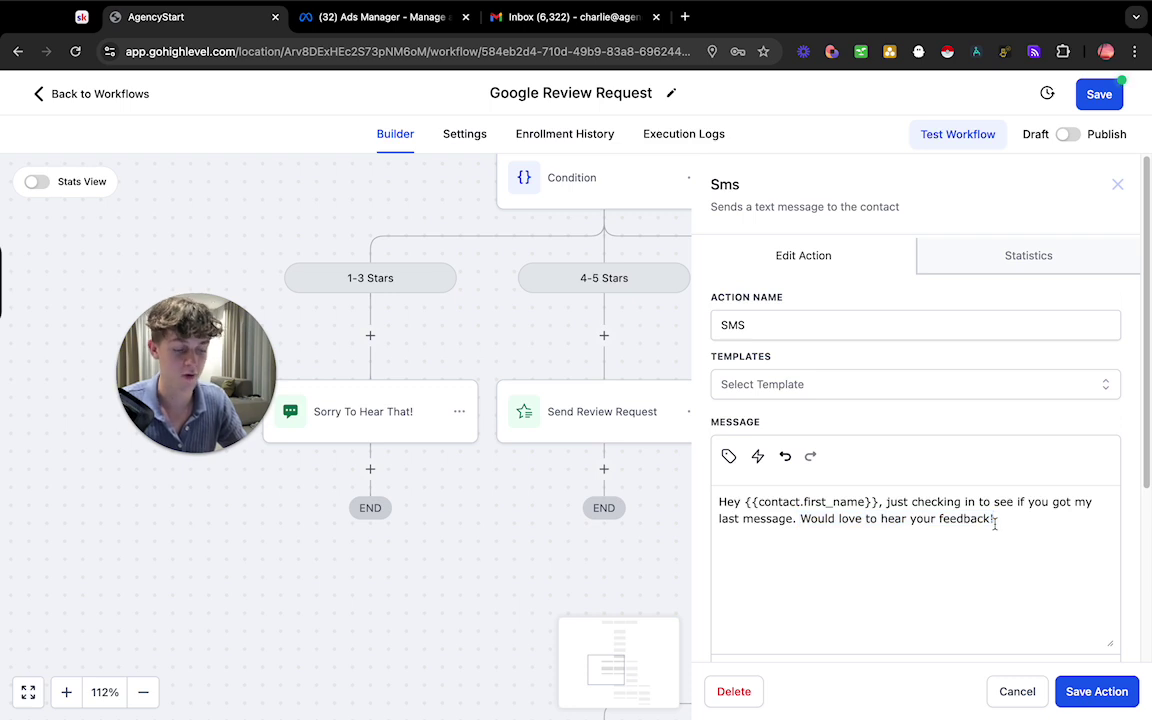
click(1018, 690)
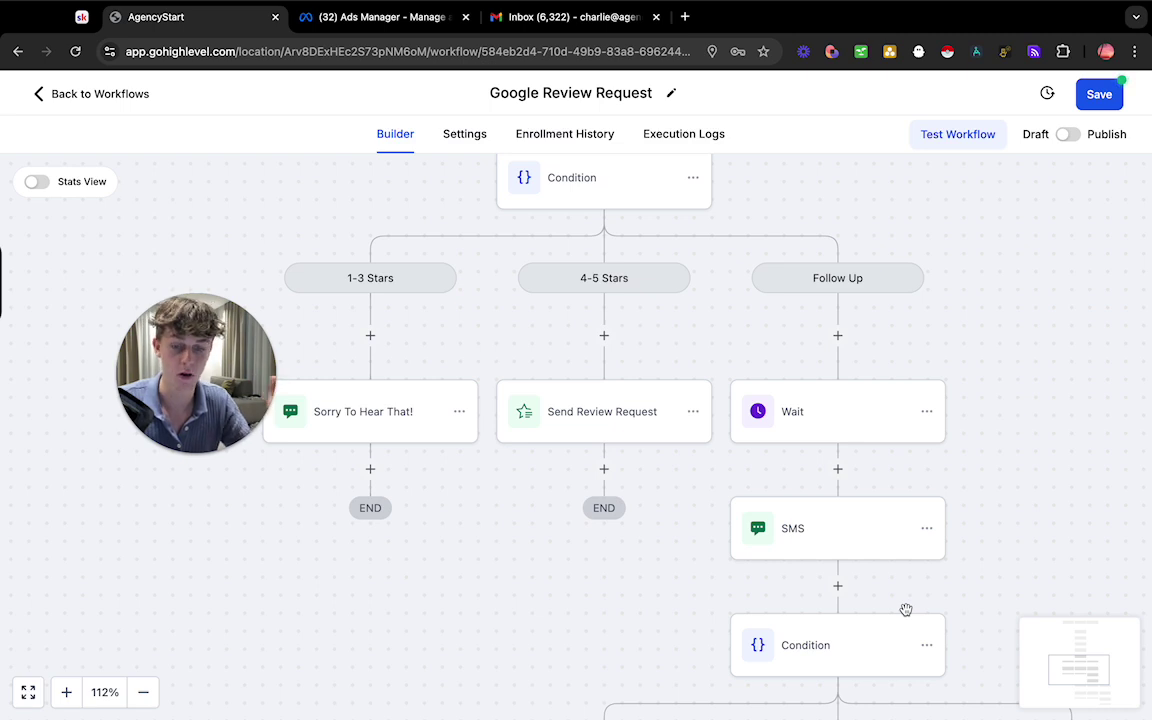
Inspect the follow-up Condition's settings and 1-3 Stars branch name, closing without changes
scroll(905, 612, down, 1)
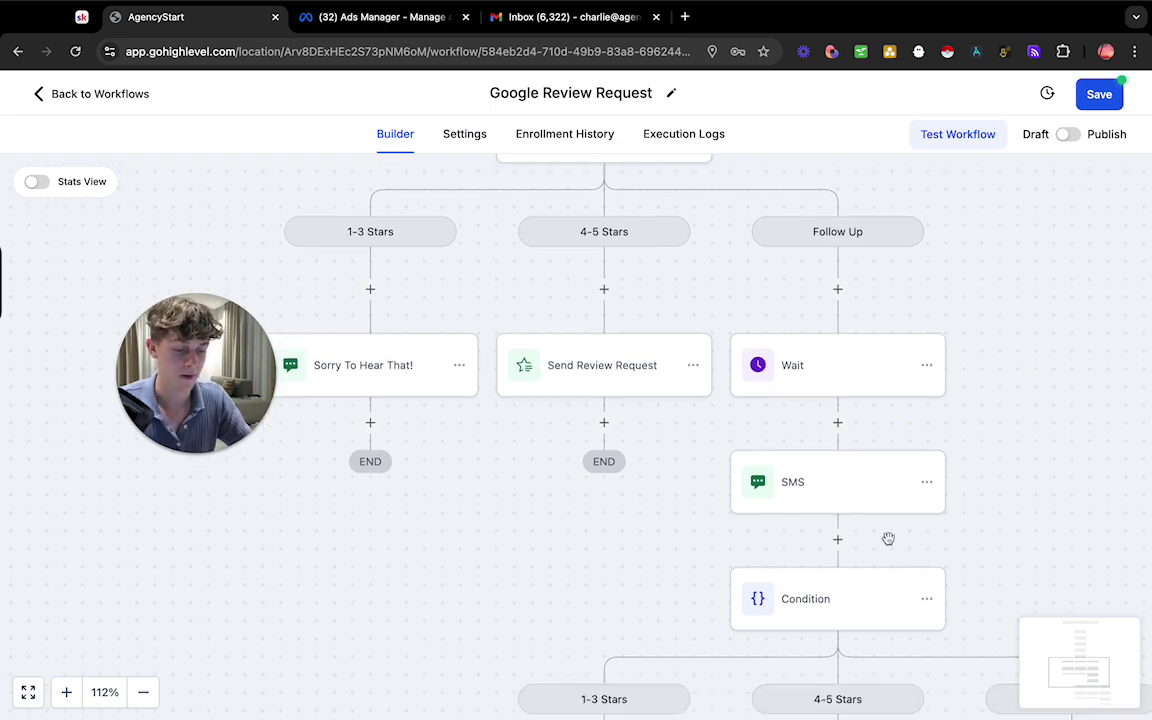
scroll(864, 500, down, 1)
scroll(863, 502, down, 2)
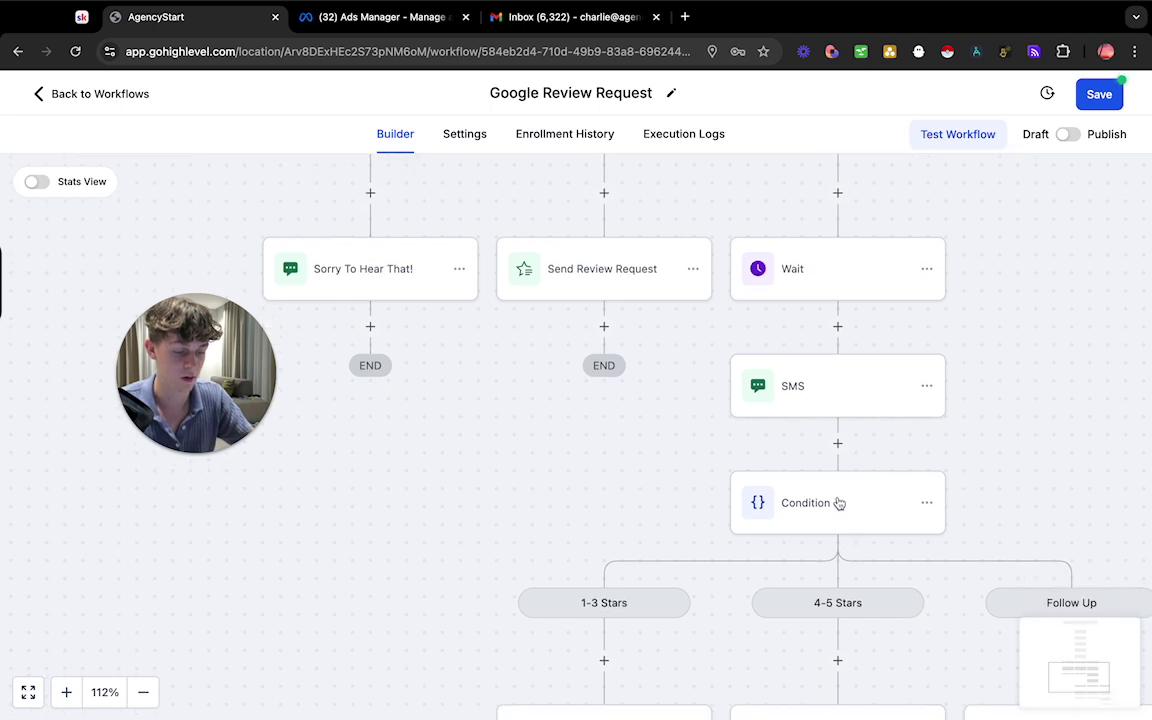
click(840, 504)
scroll(840, 504, down, 2)
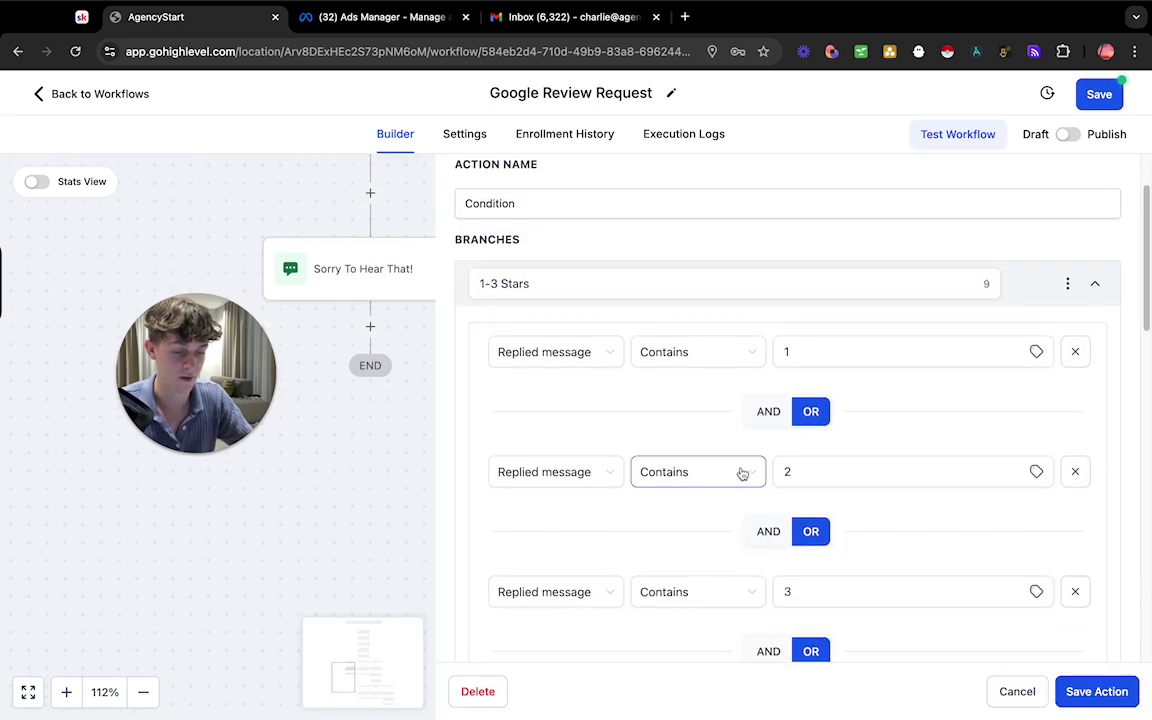
click(525, 285)
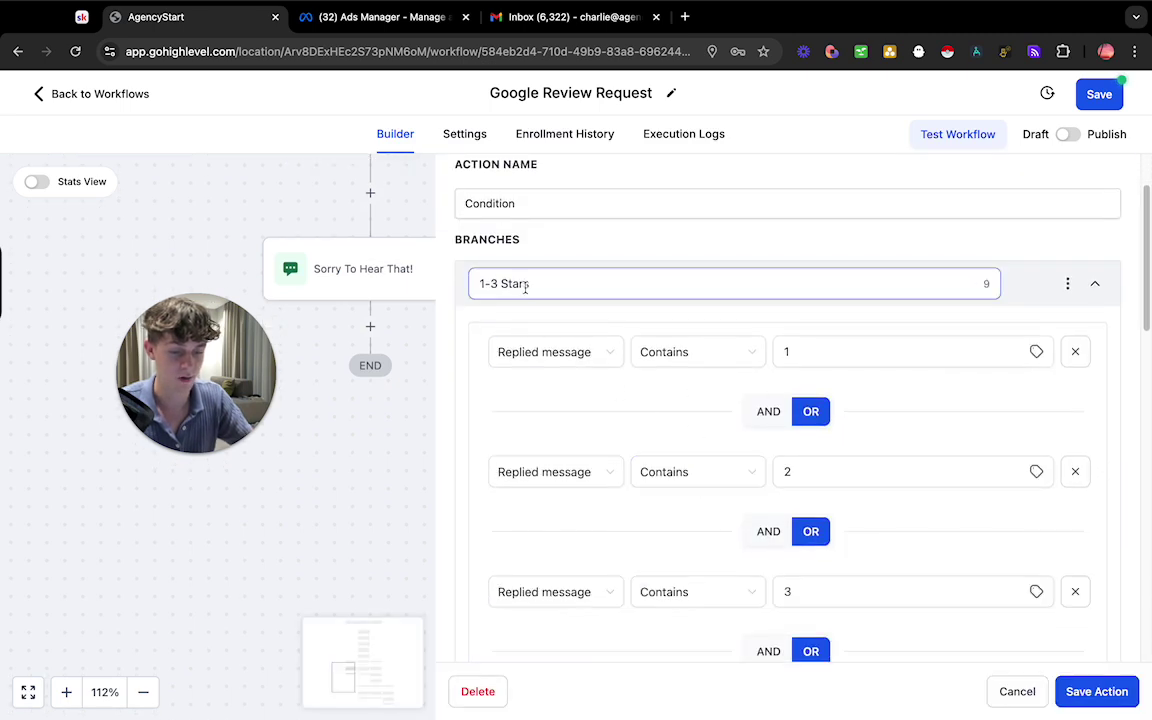
click(609, 319)
scroll(718, 455, down, 5)
scroll(718, 455, down, 4)
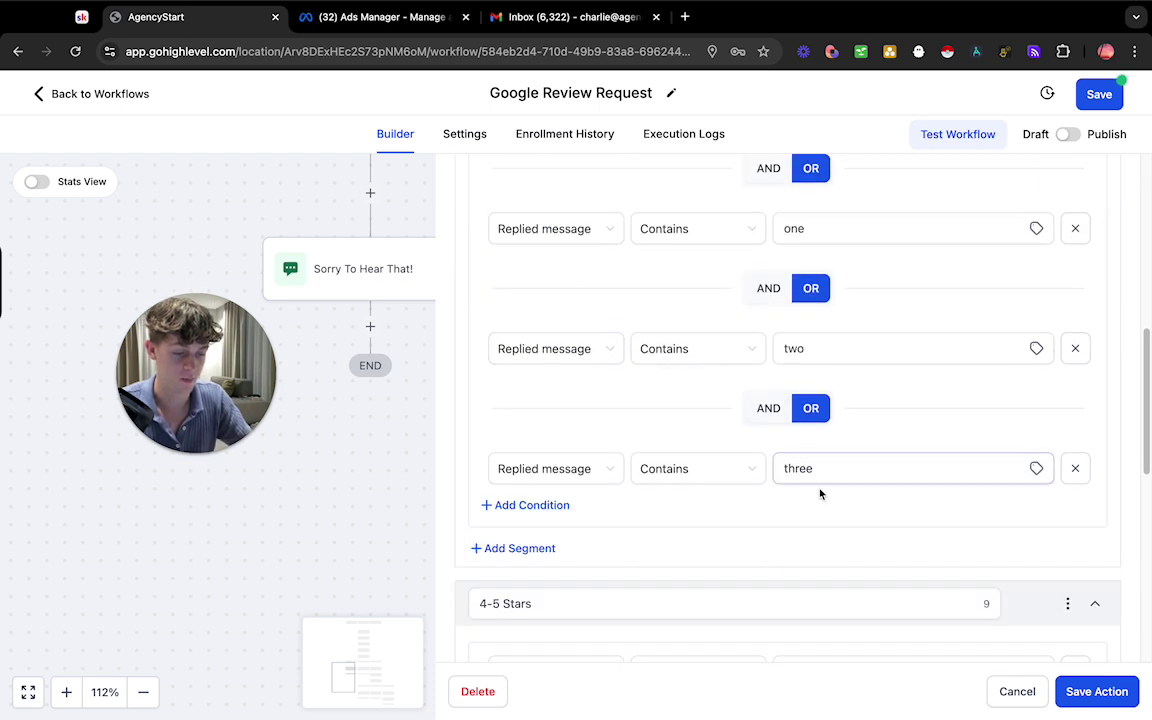
click(1017, 691)
scroll(578, 435, up, 2)
scroll(600, 437, down, 3)
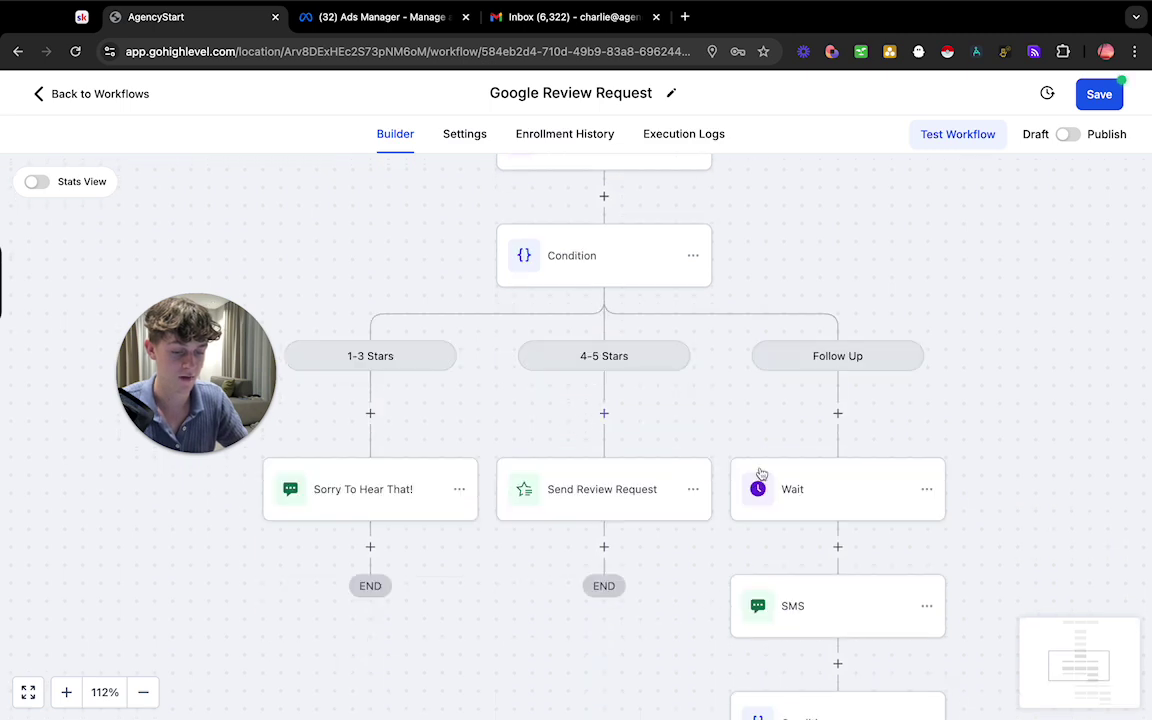
scroll(655, 405, up, 1)
Copy the rating Condition with all steps below it and paste it after the follow-up SMS
click(692, 318)
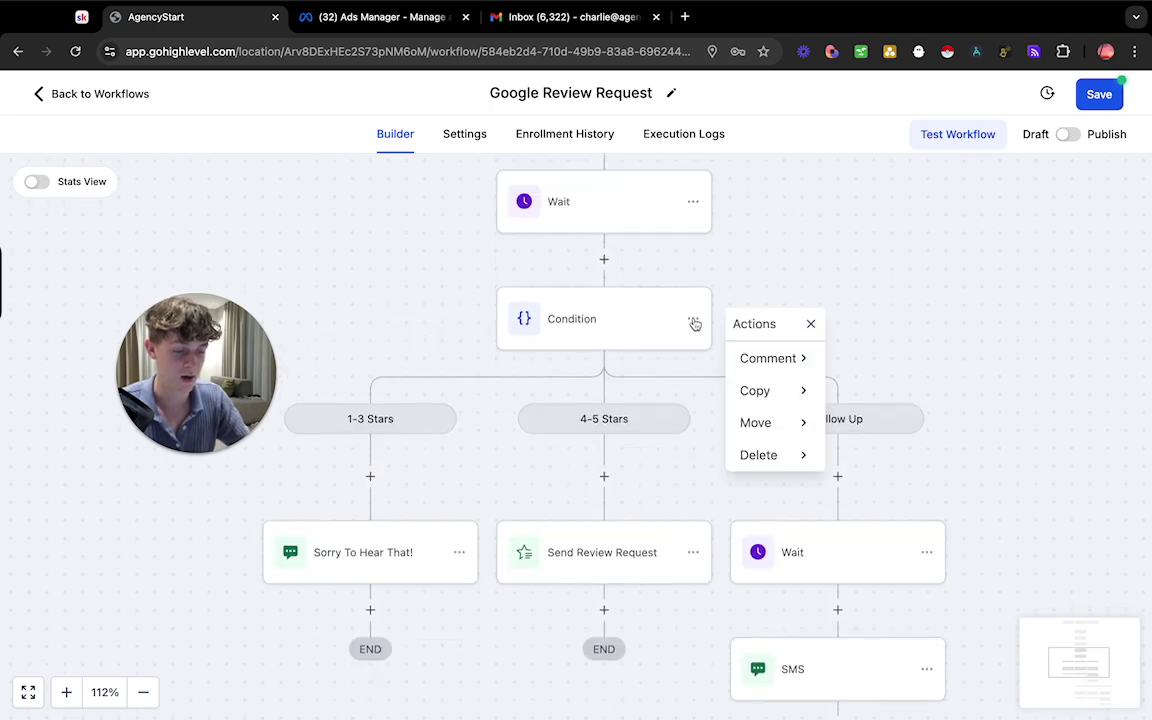
mouse_move(804, 394)
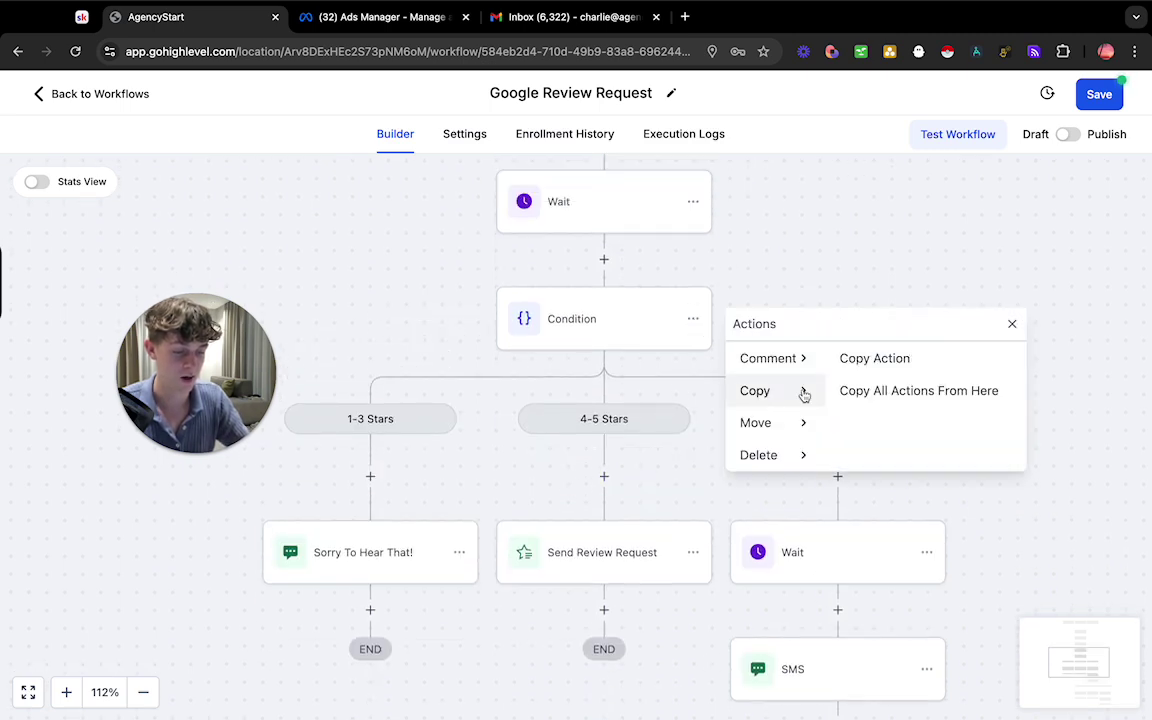
click(913, 394)
scroll(729, 453, down, 4)
scroll(729, 453, down, 1)
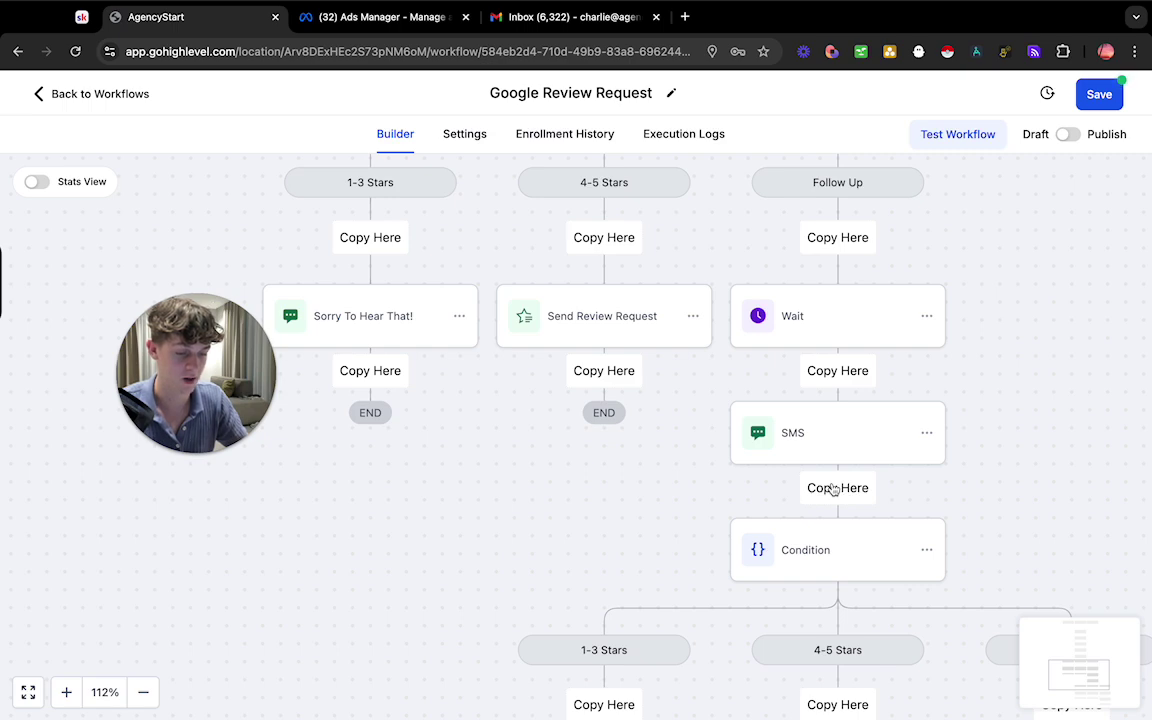
scroll(833, 489, up, 5)
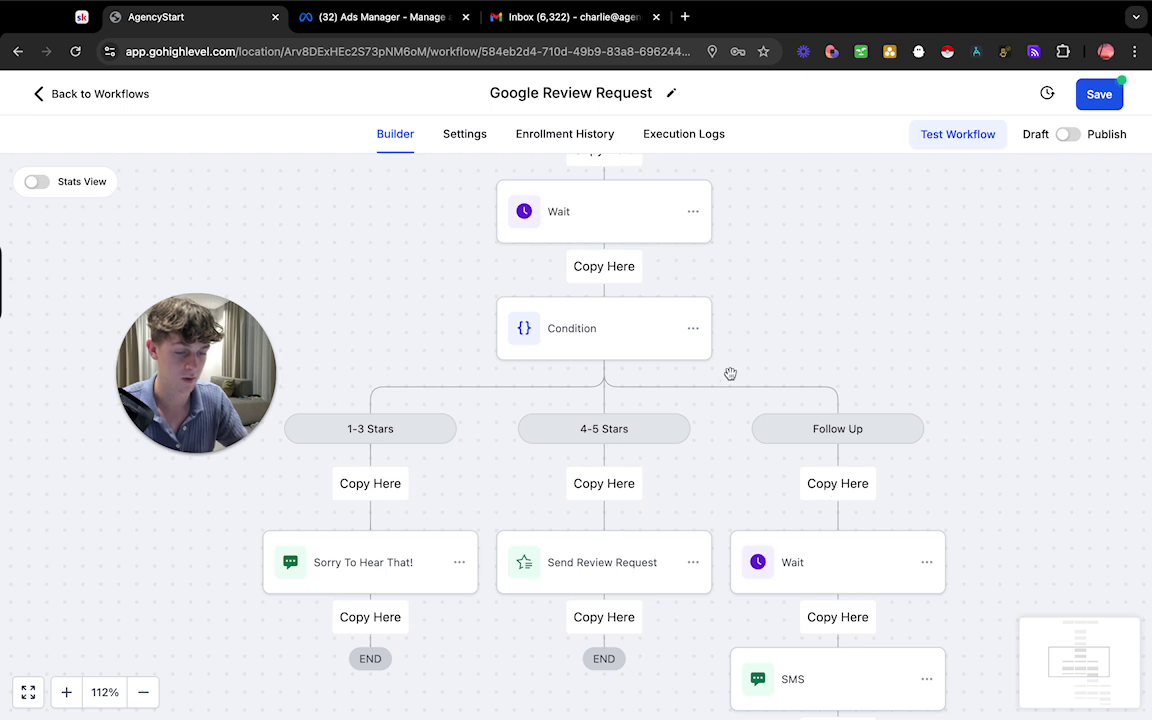
click(693, 330)
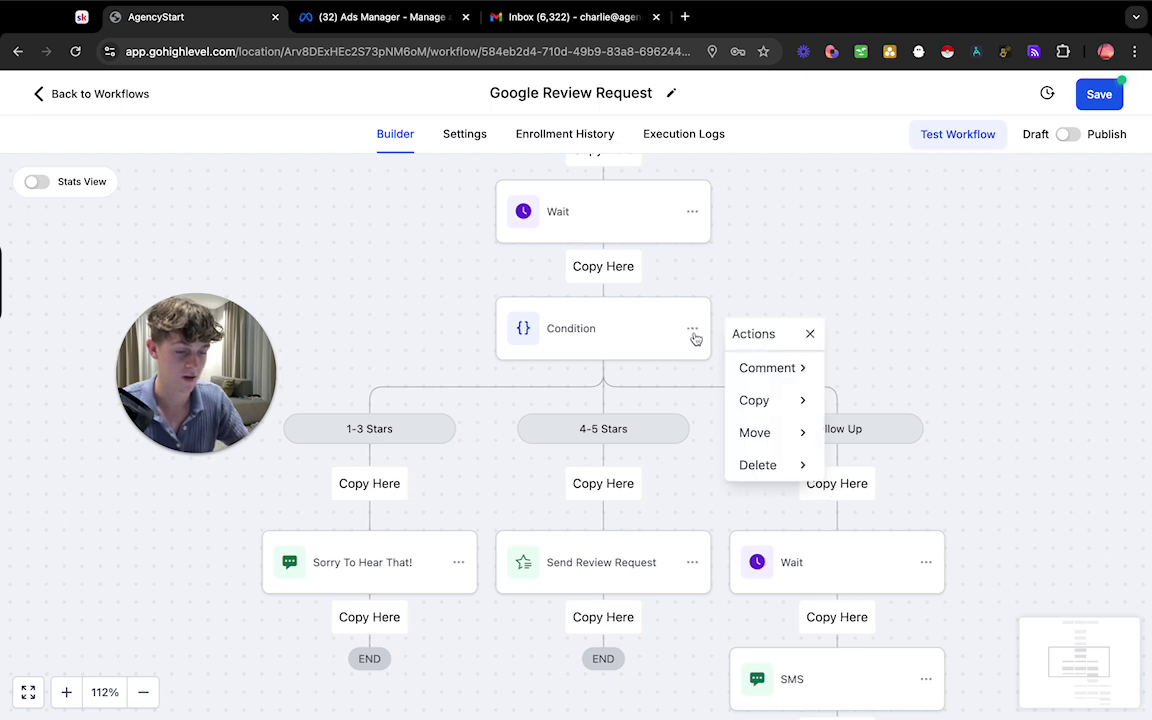
scroll(845, 600, down, 5)
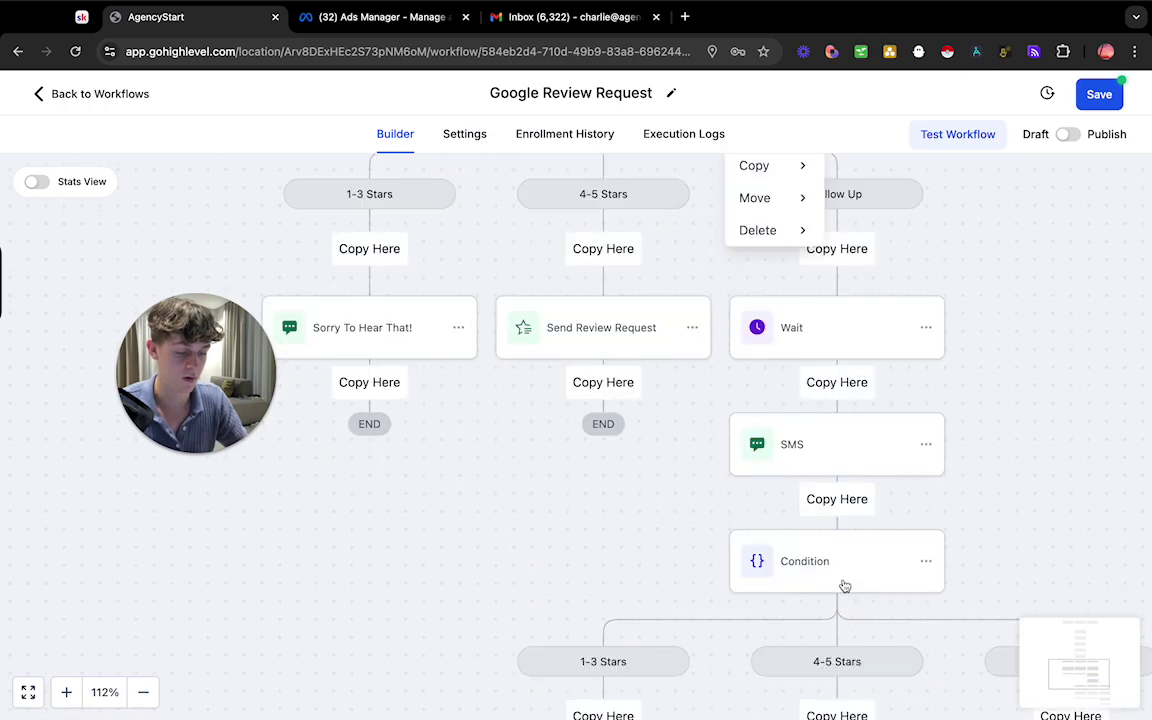
click(836, 498)
Delete the misplaced nested Condition and its branches from under the 'Sorry To Hear That!' SMS
scroll(818, 521, down, 8)
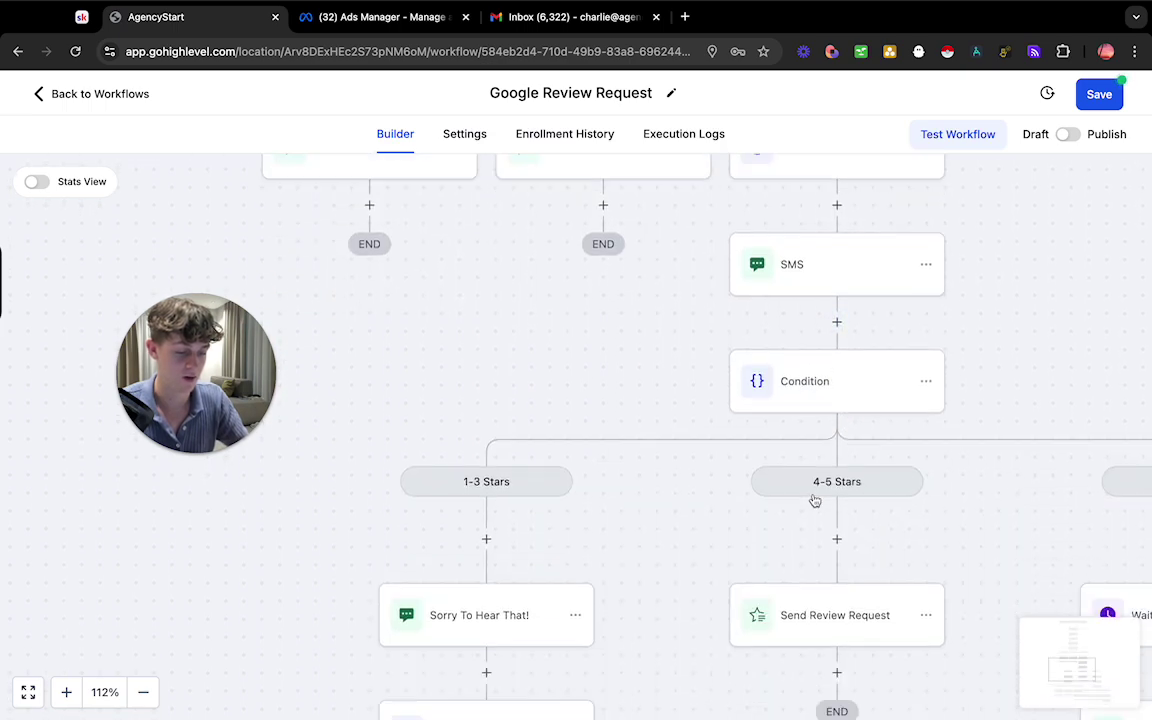
scroll(813, 496, down, 2)
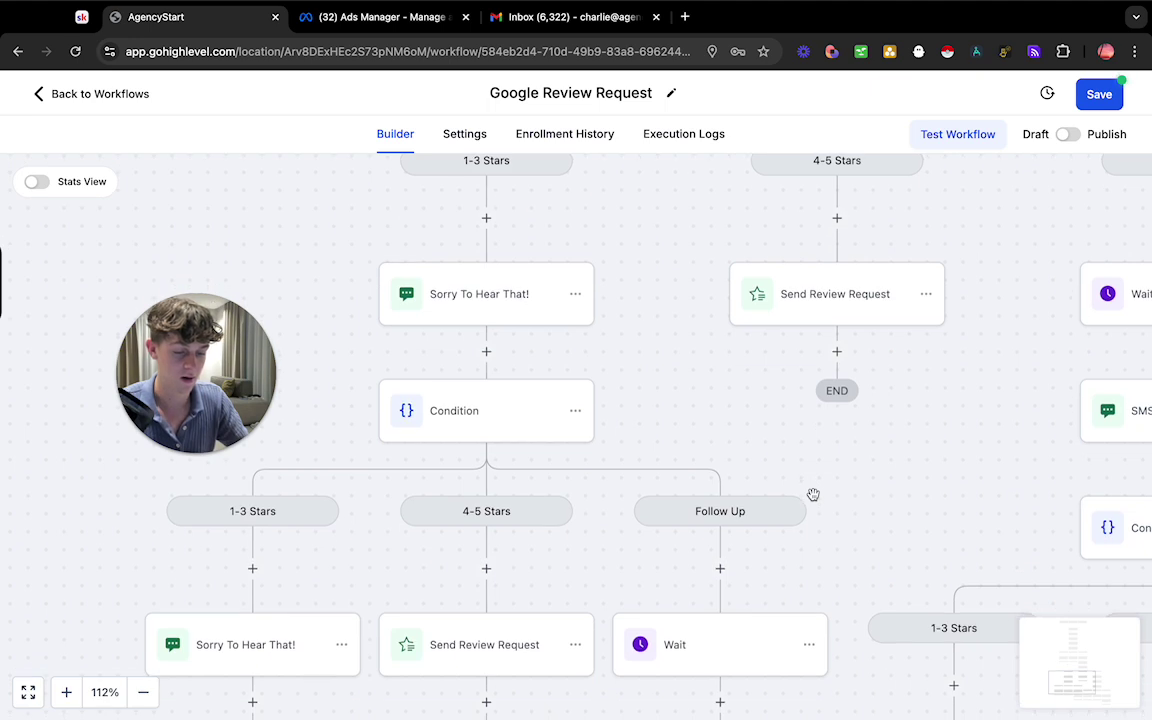
click(577, 412)
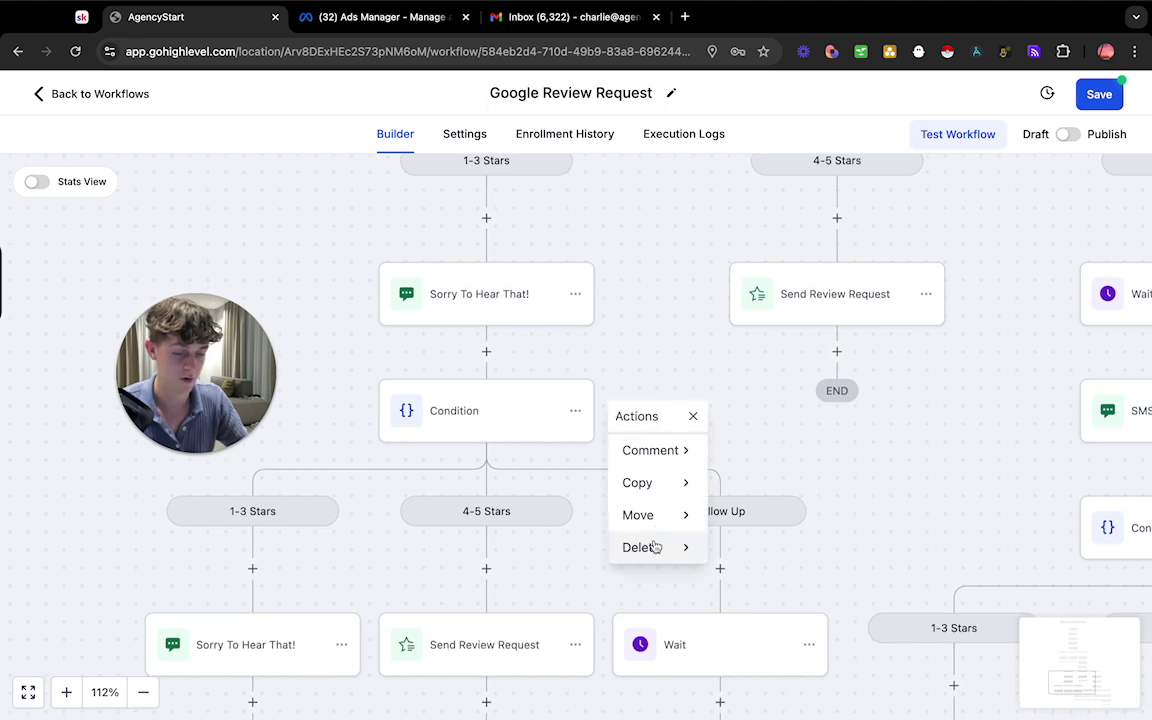
mouse_move(704, 545)
click(750, 455)
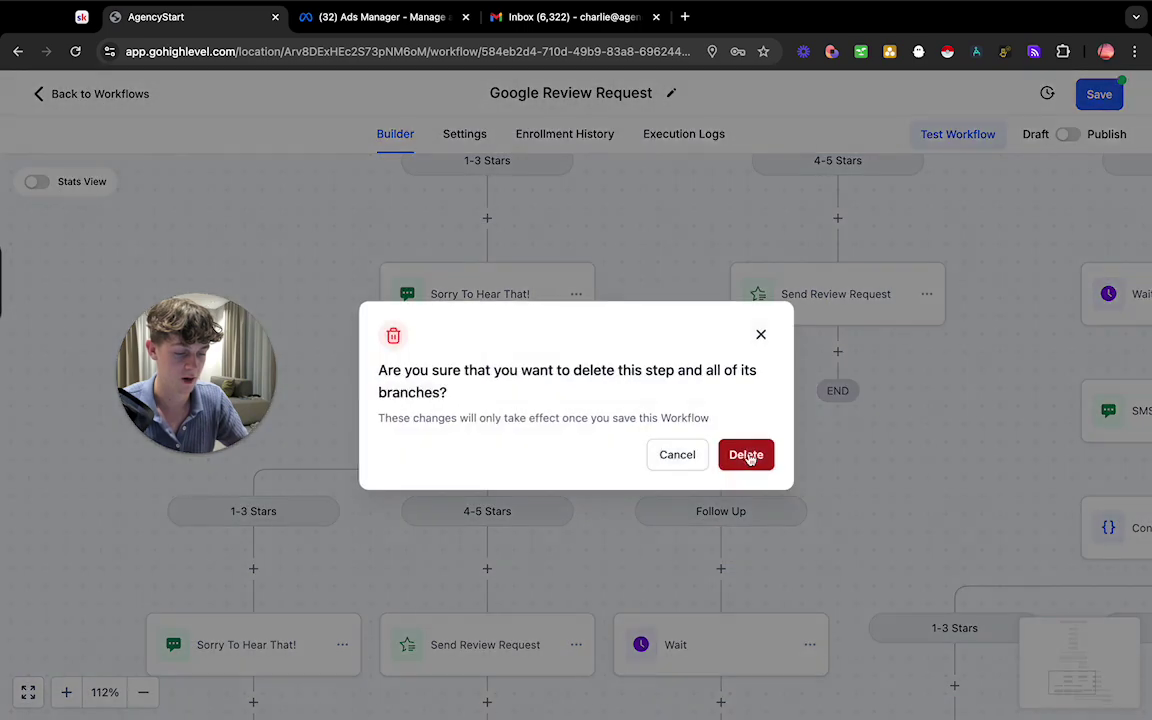
click(746, 456)
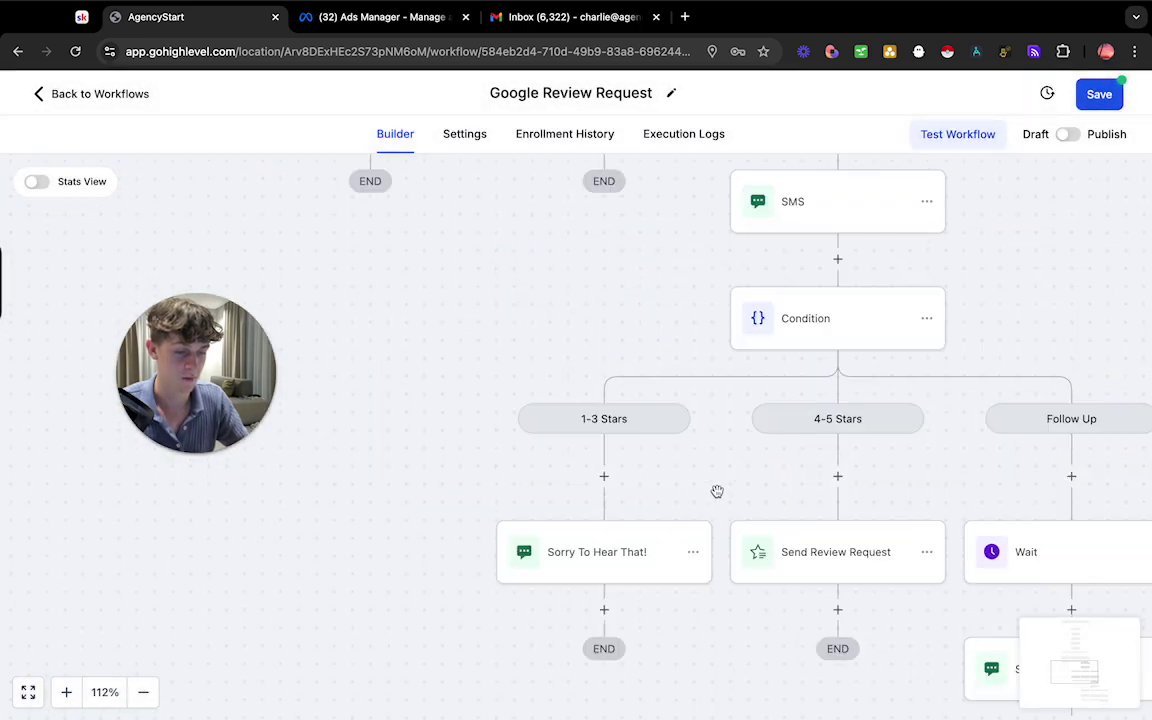
Zoom the workflow canvas out to 65% and scroll up to show the two triggers
scroll(719, 485, down, 5)
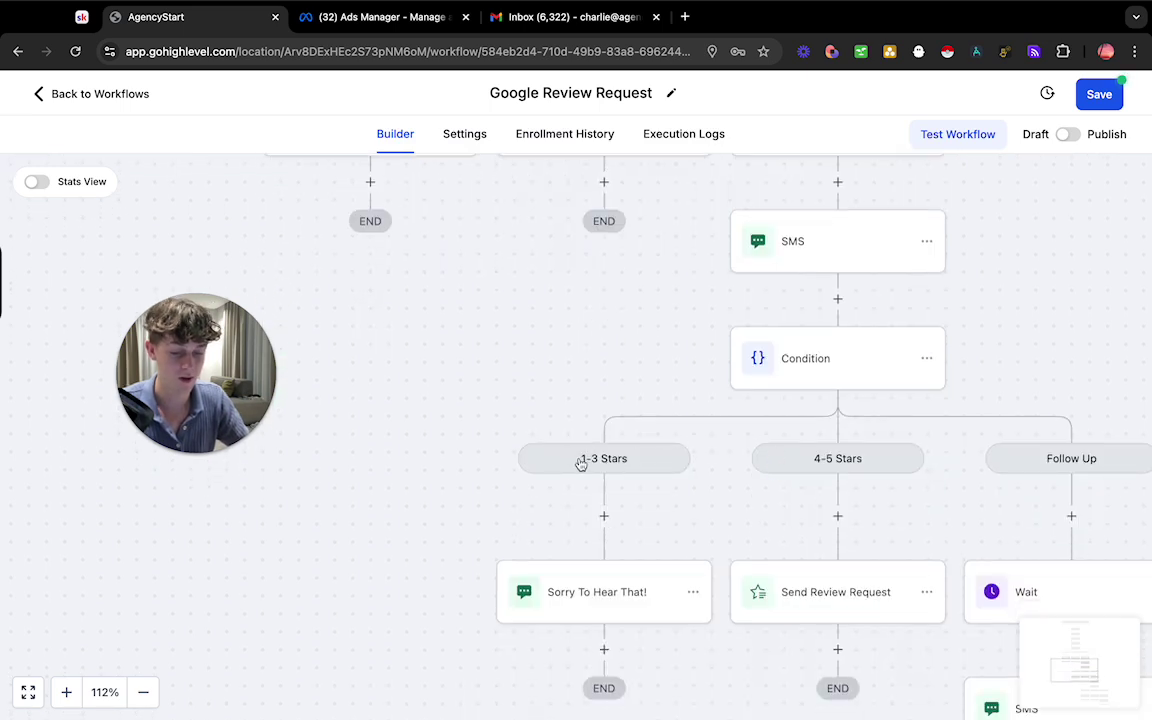
scroll(600, 500, down, 3)
scroll(625, 475, up, 1)
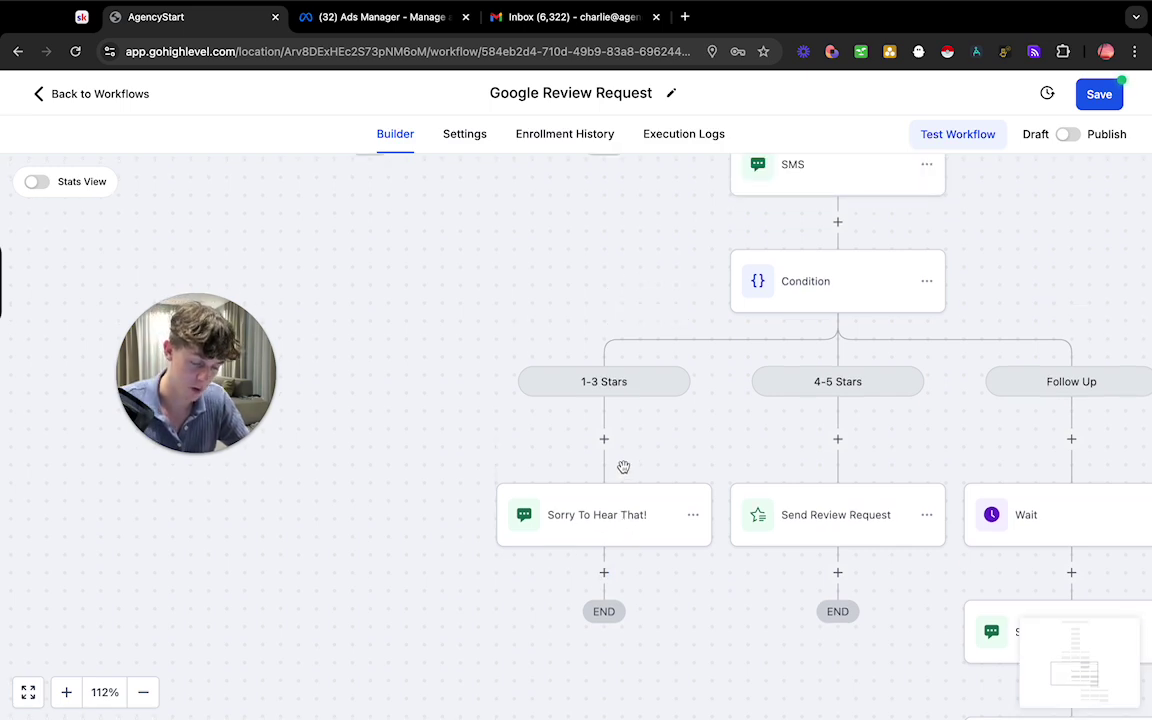
scroll(815, 494, up, 1)
scroll(818, 495, down, 2)
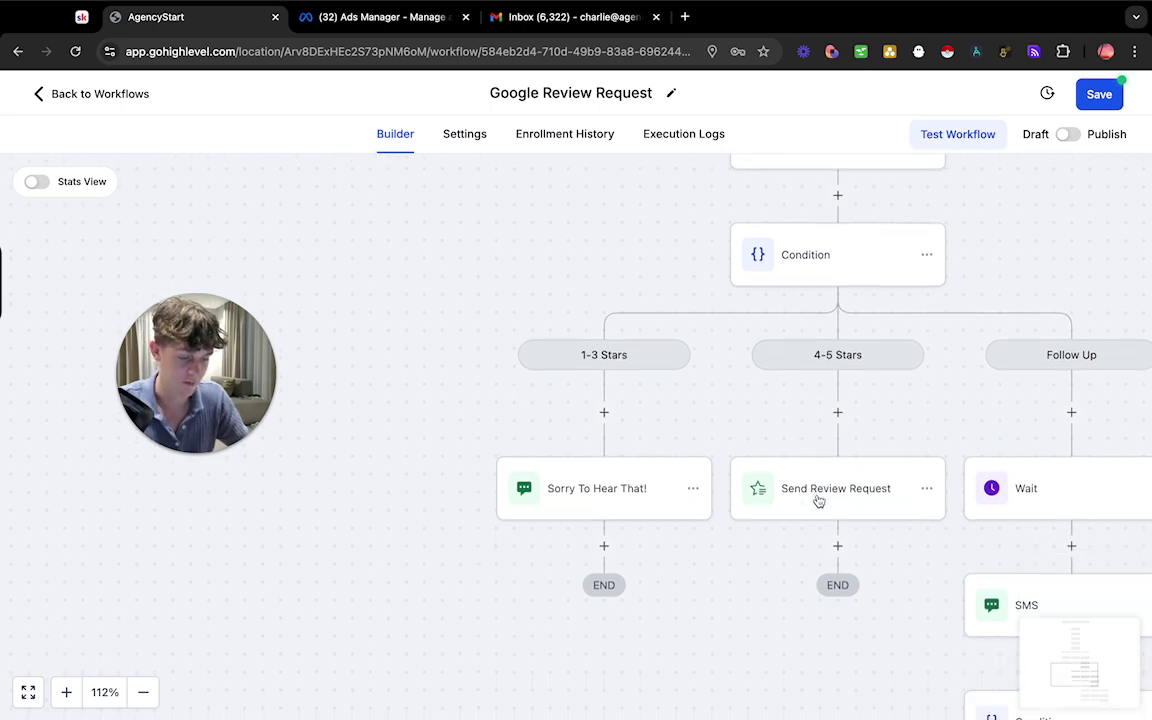
scroll(913, 500, down, 1)
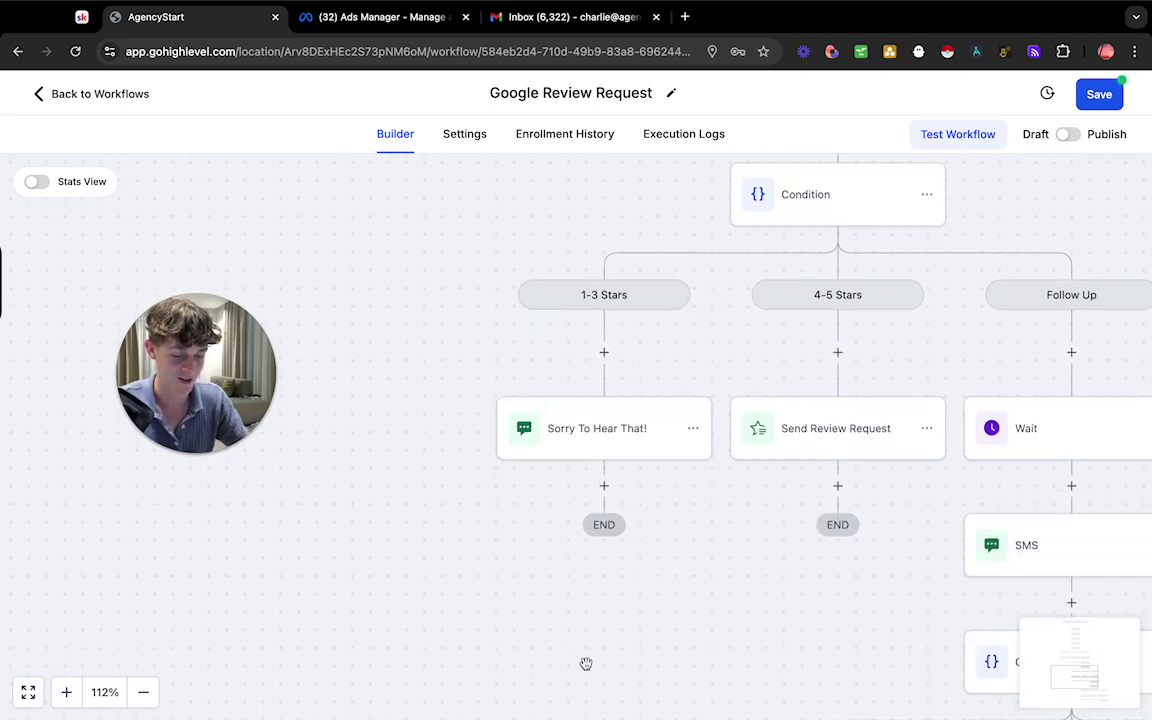
scroll(1005, 500, down, 8)
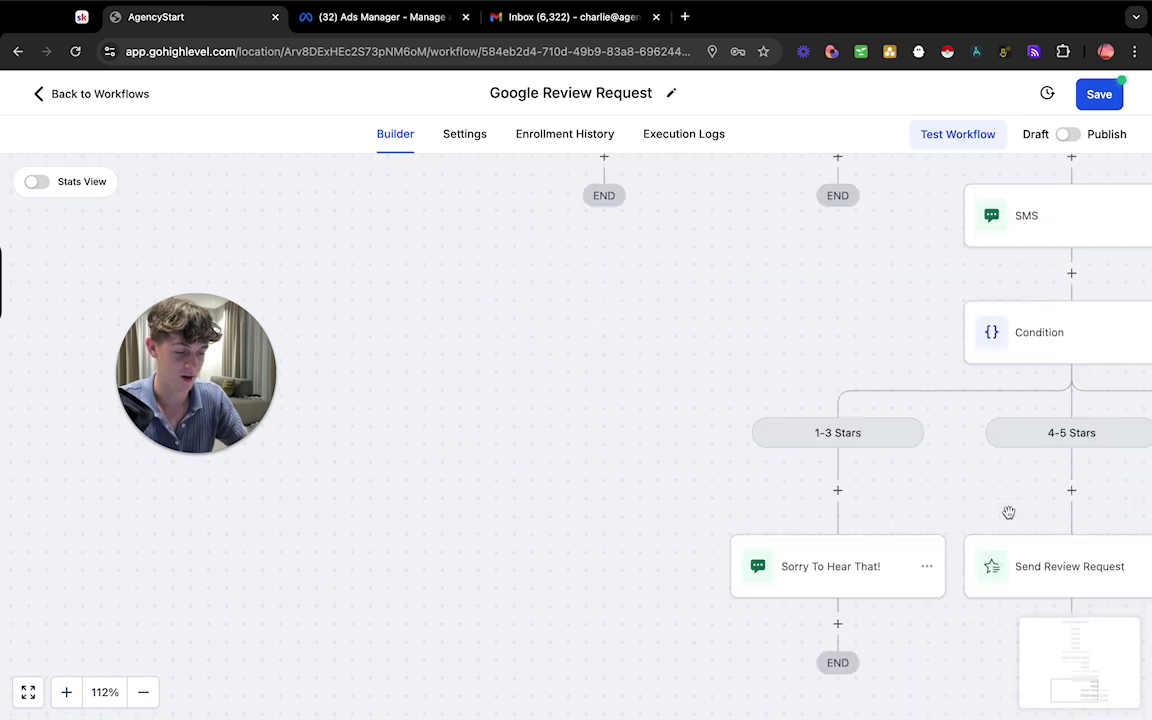
scroll(1006, 513, down, 4)
scroll(1006, 513, right, 5)
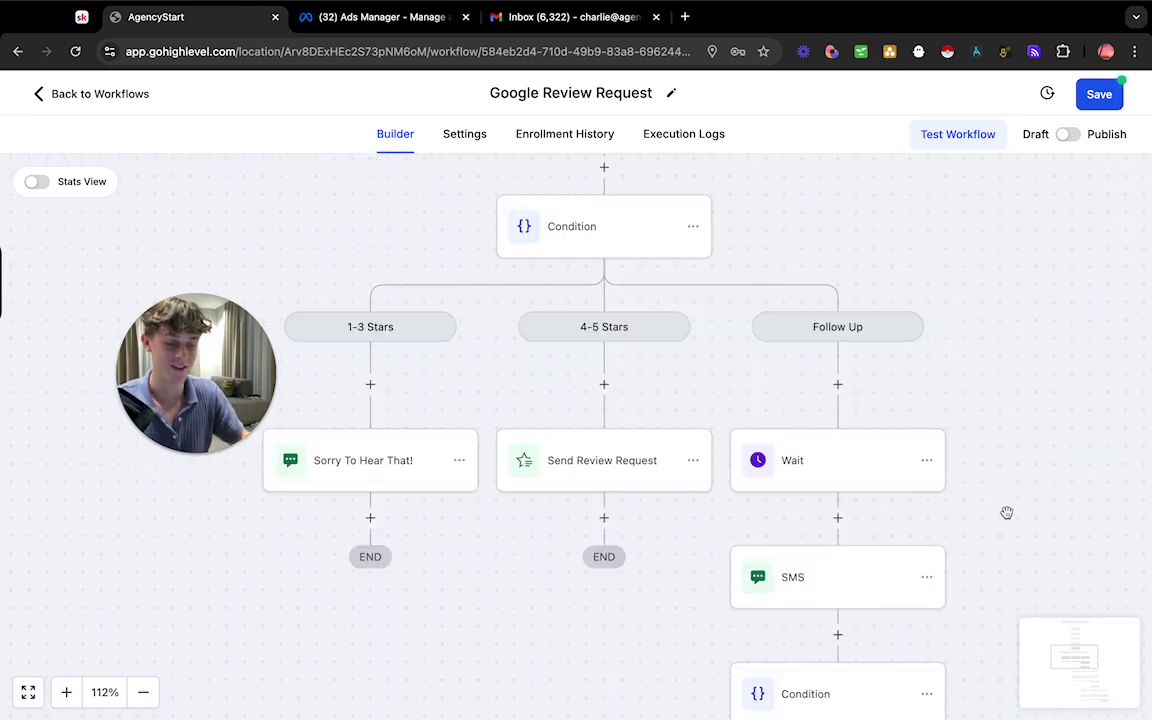
scroll(800, 508, up, 1)
click(143, 692)
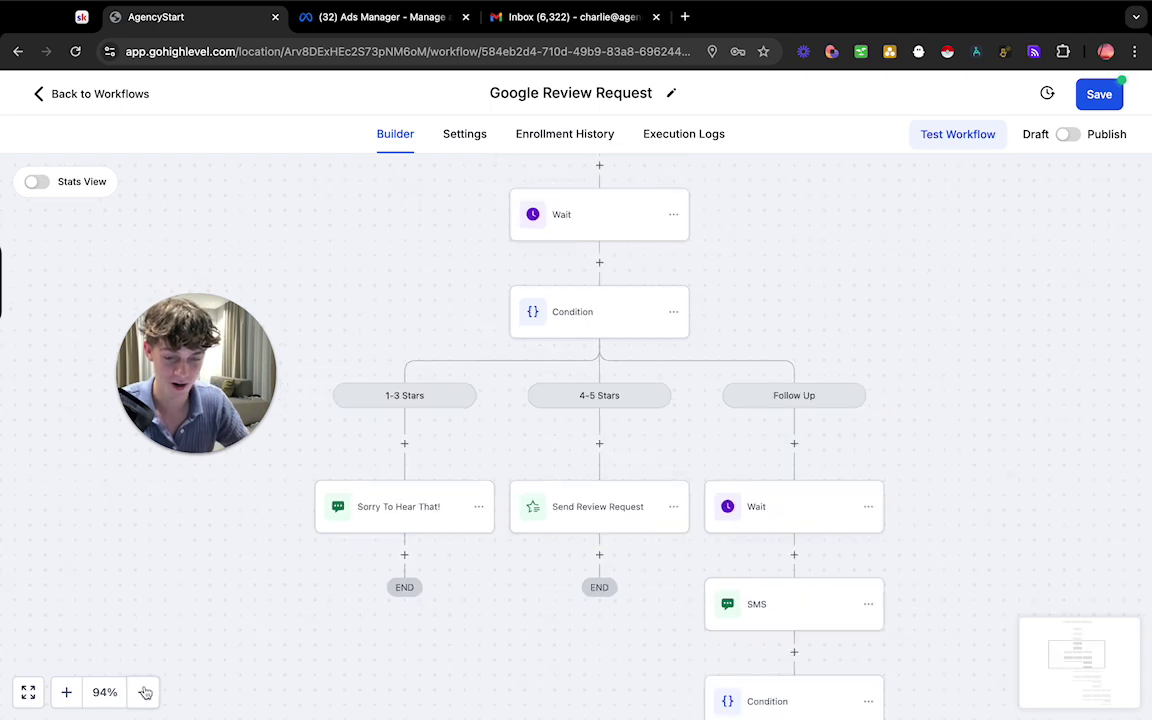
click(143, 692)
scroll(262, 607, up, 5)
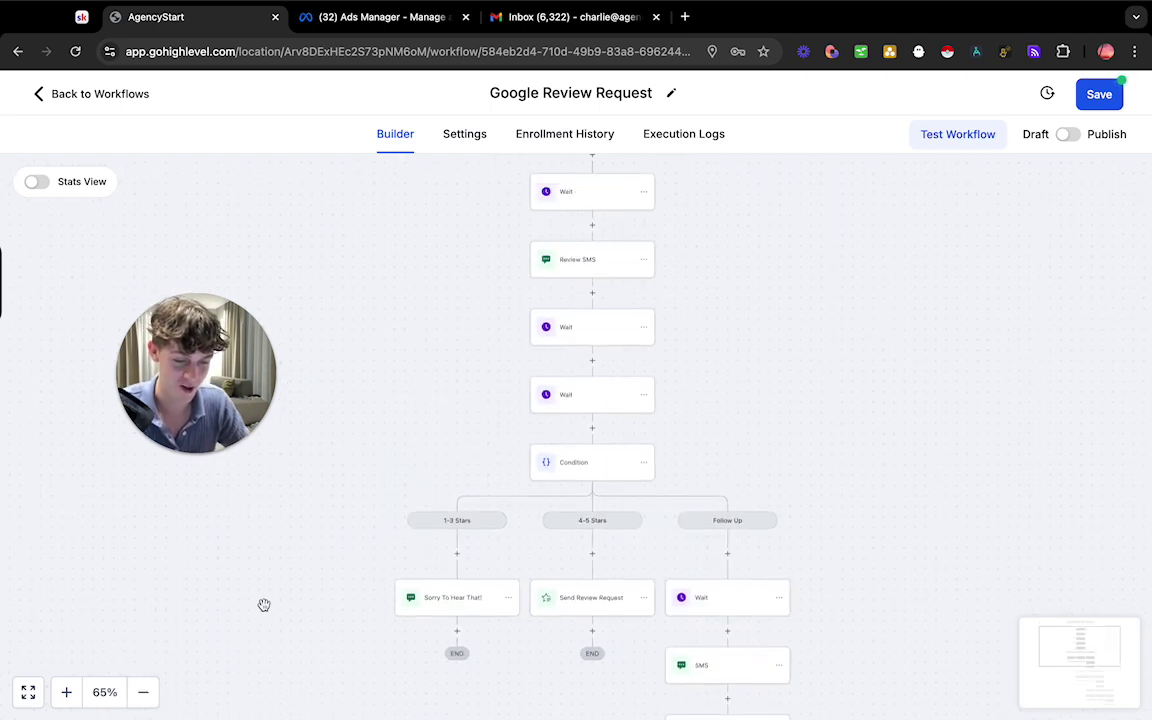
scroll(264, 605, down, 3)
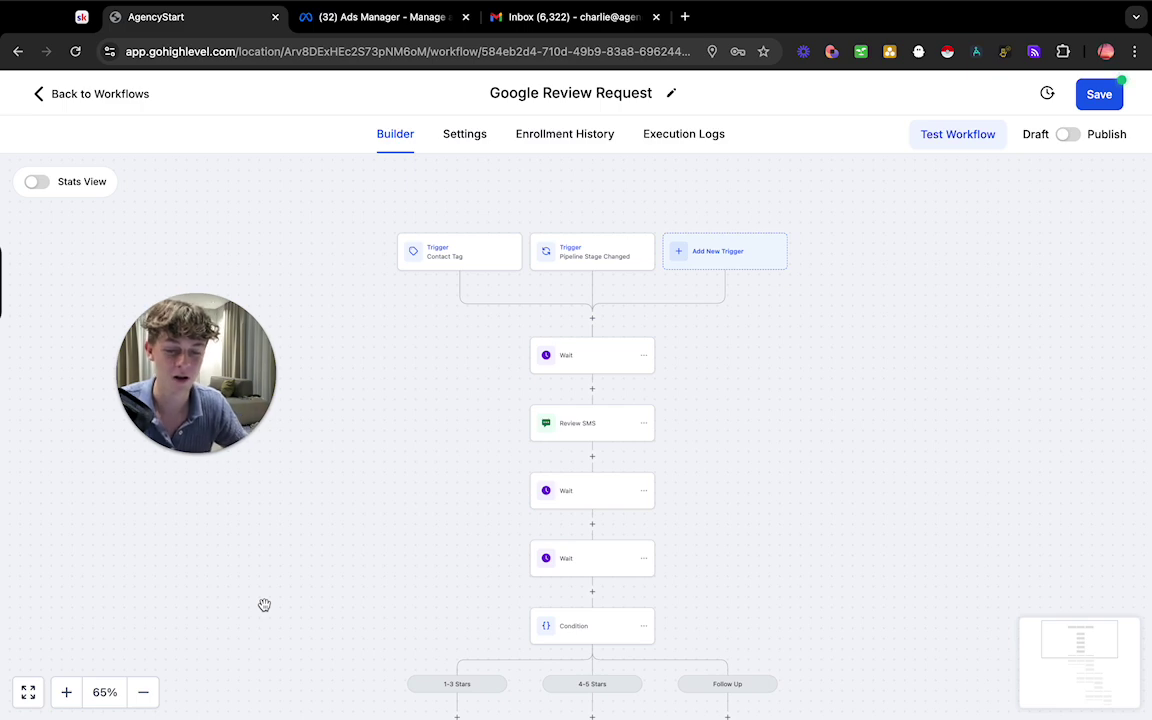
scroll(290, 582, down, 1)
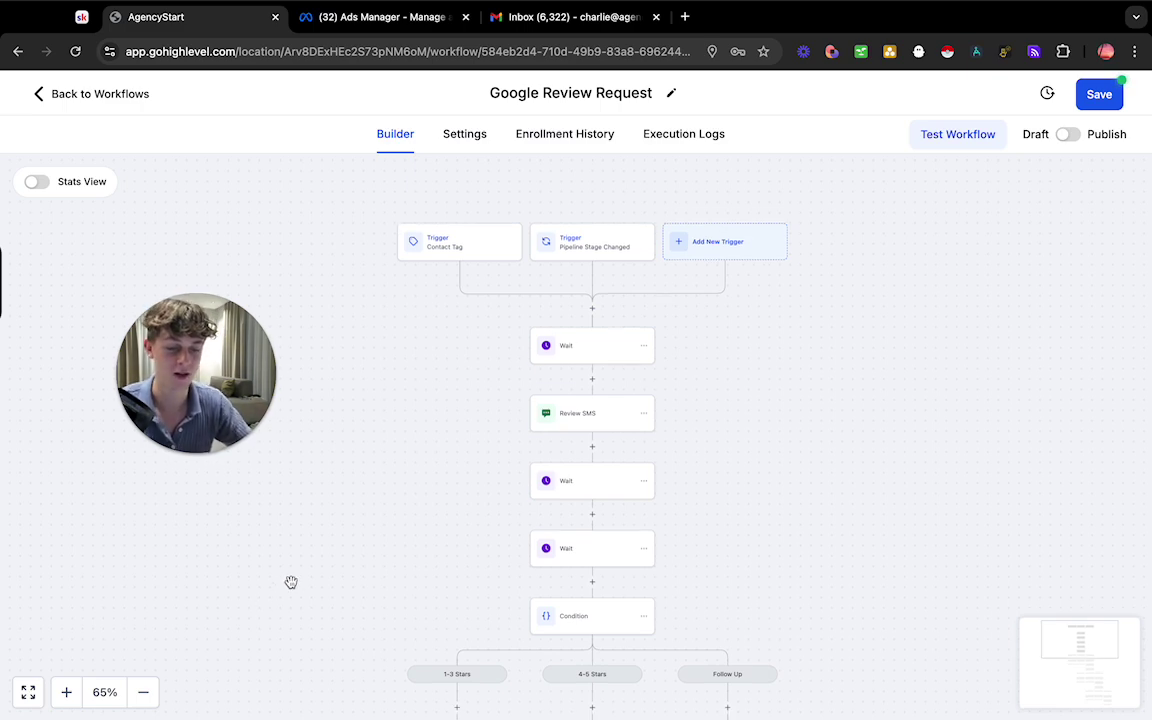